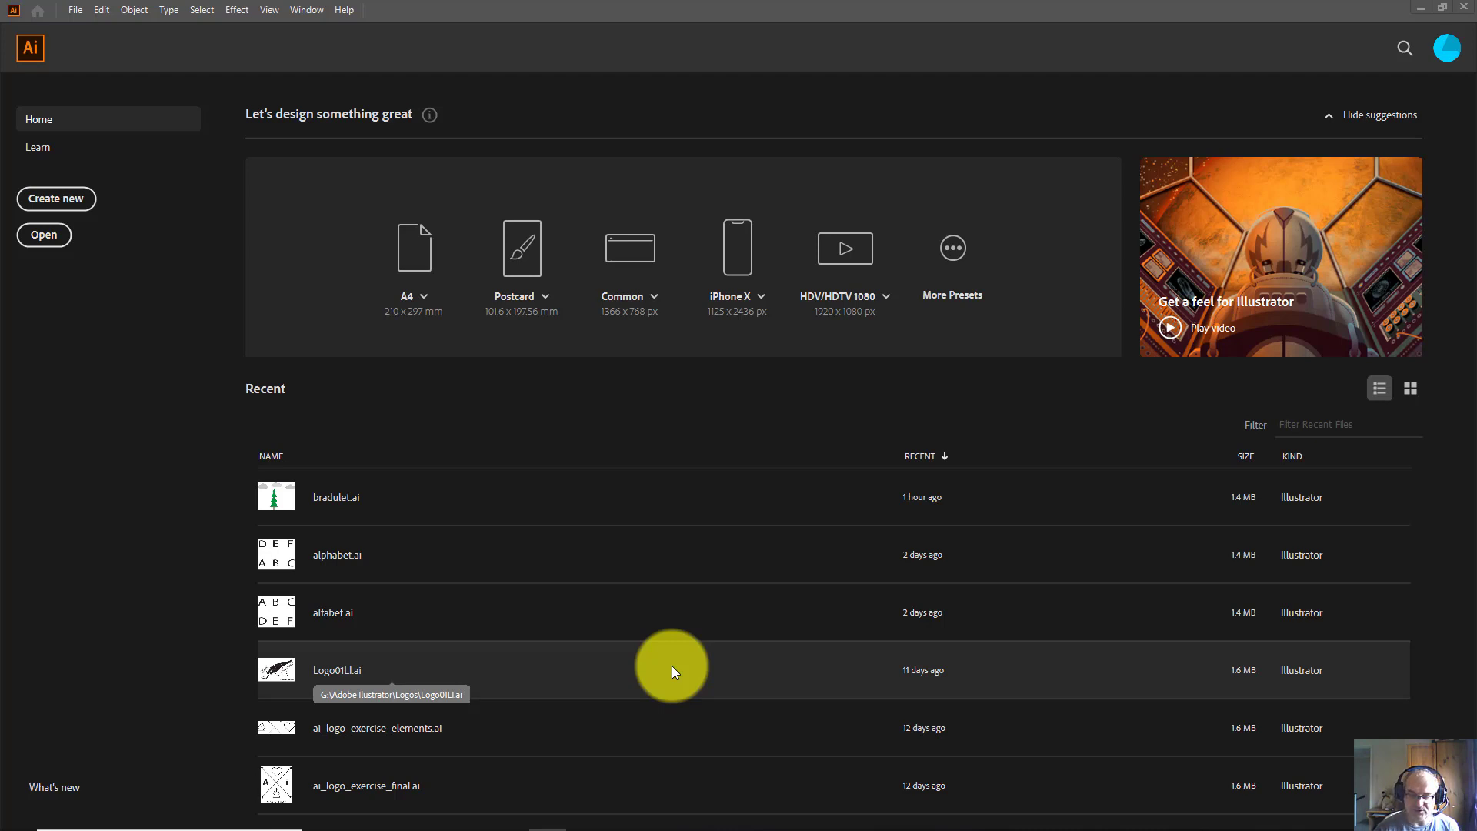
Create a new print document from the A4 preset in landscape orientation, 297 x 210 mm.
click(59, 200)
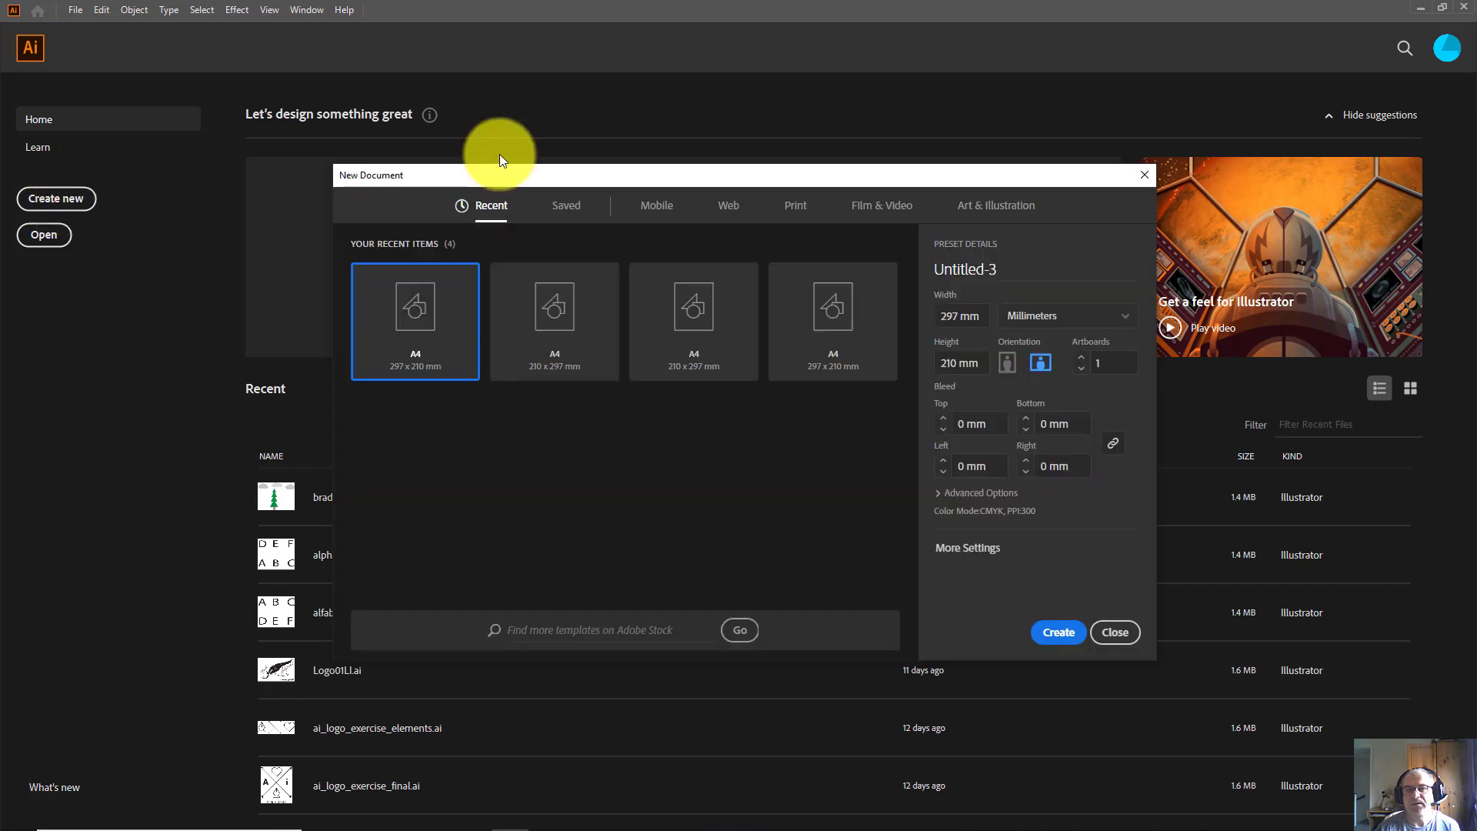
click(798, 206)
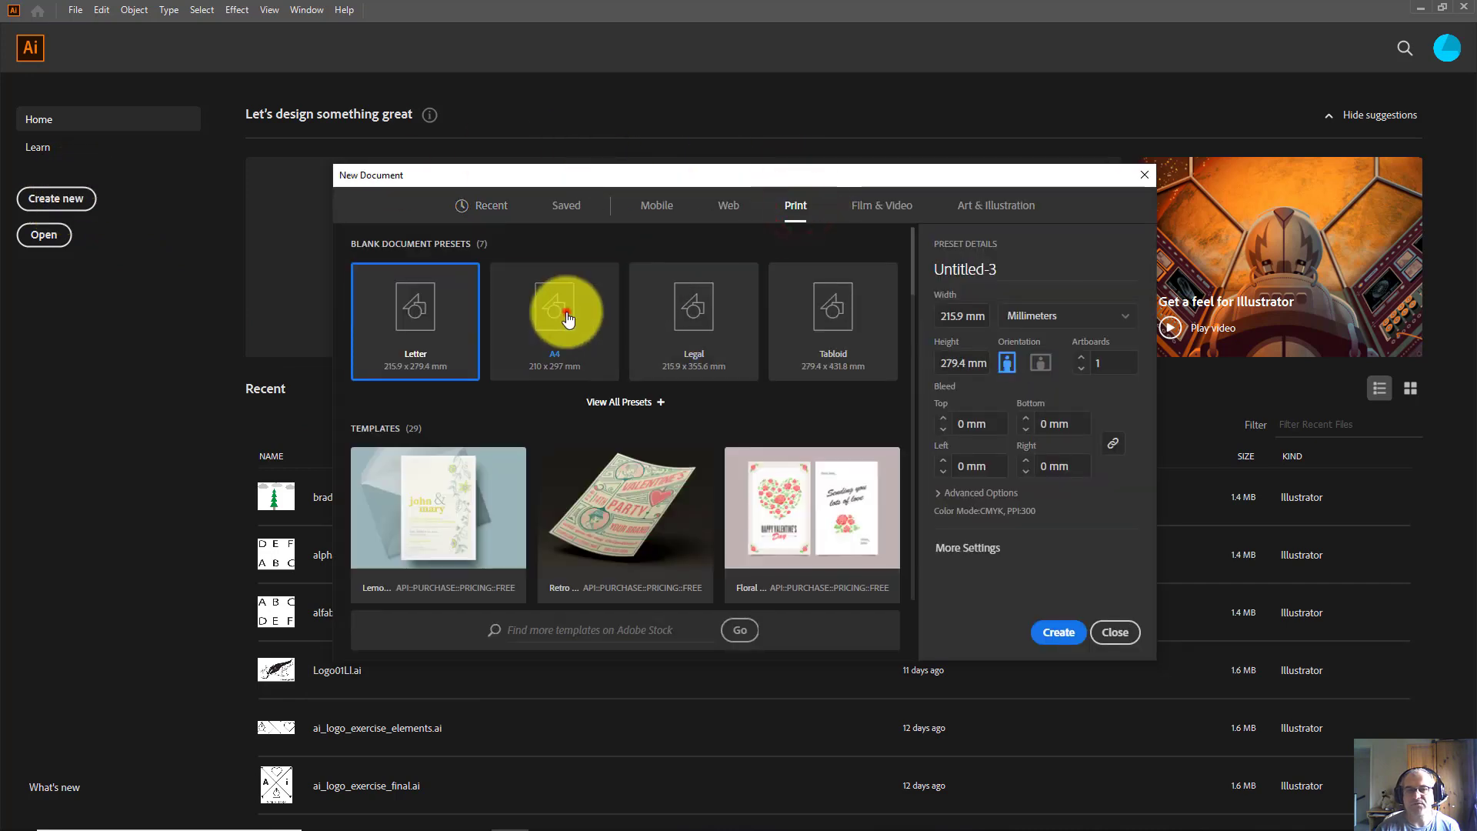
click(555, 323)
click(1040, 363)
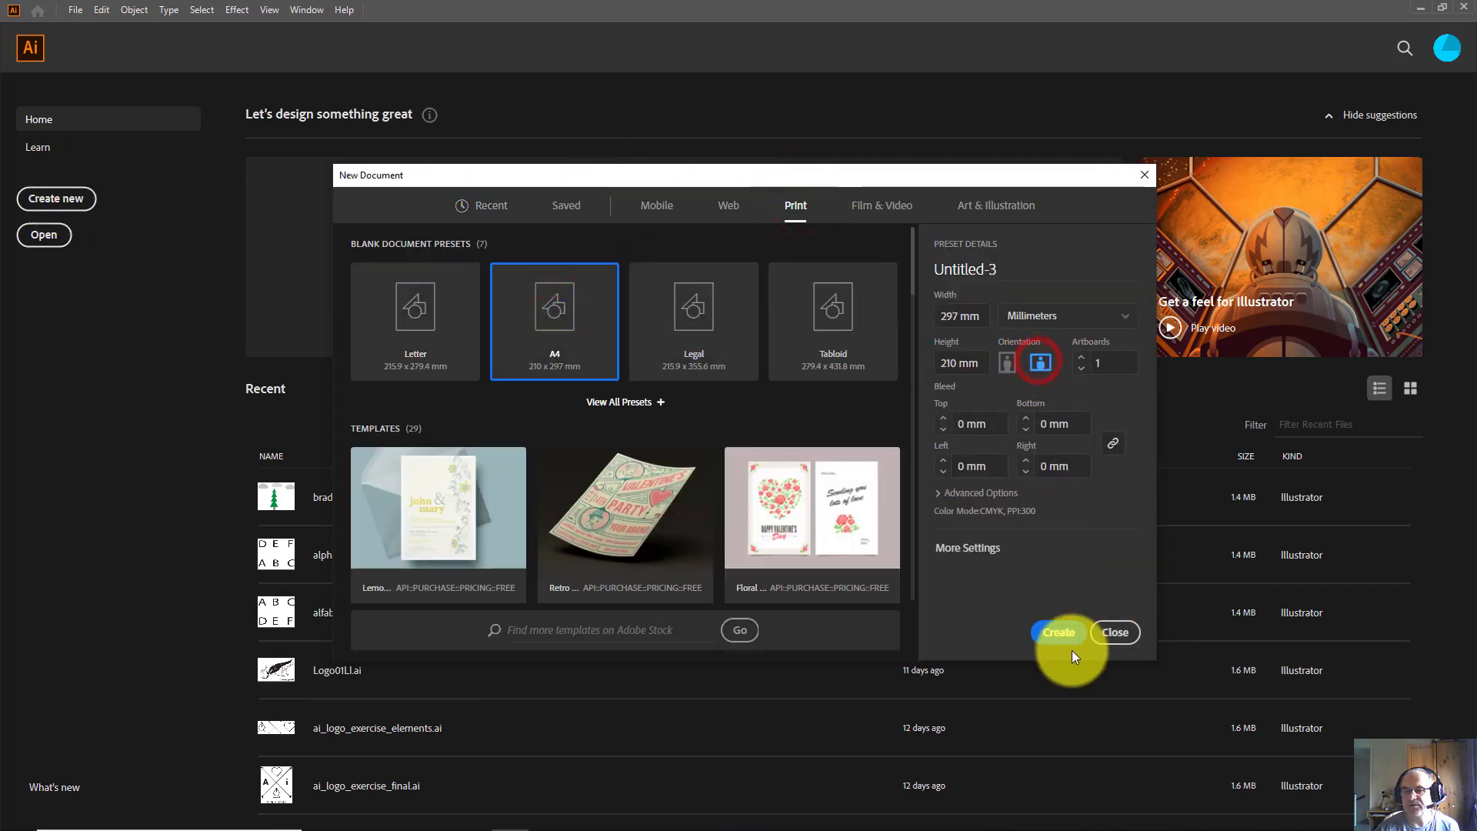
click(1060, 631)
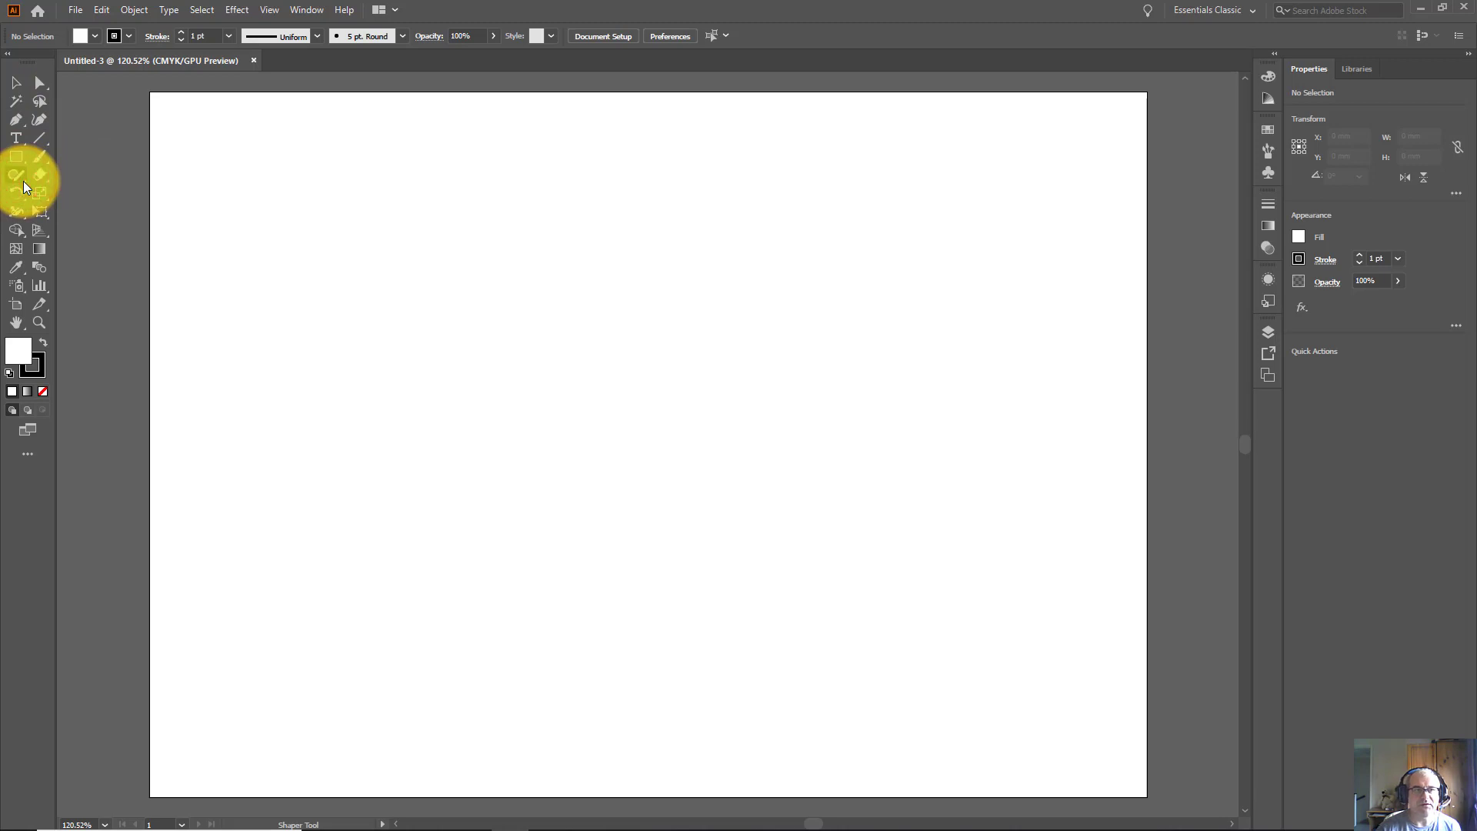
With the Shaper tool, sketch a tree-trunk rectangle about 22 x 36 mm near the artboard's lower centre.
click(27, 187)
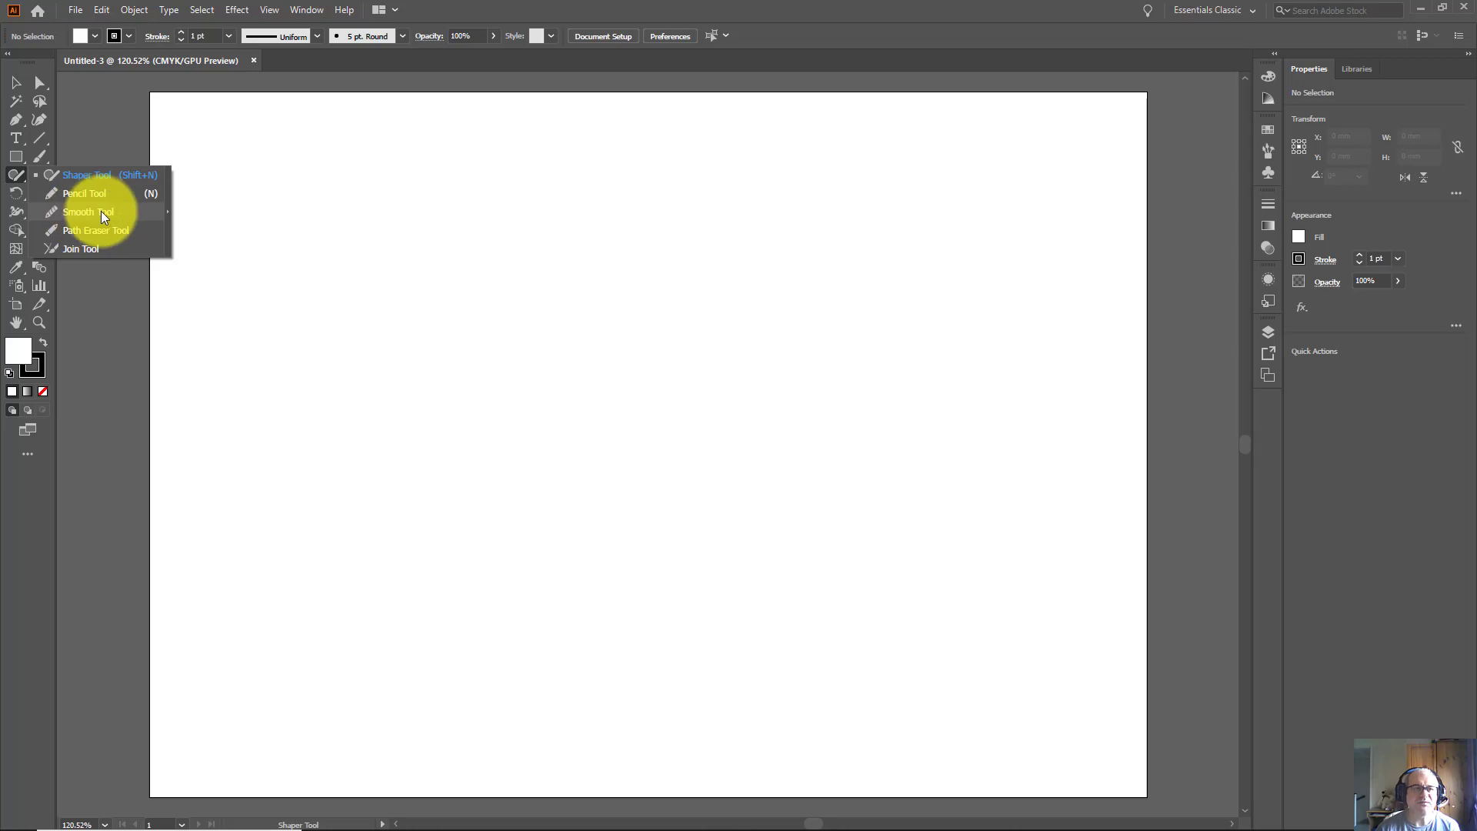
click(80, 176)
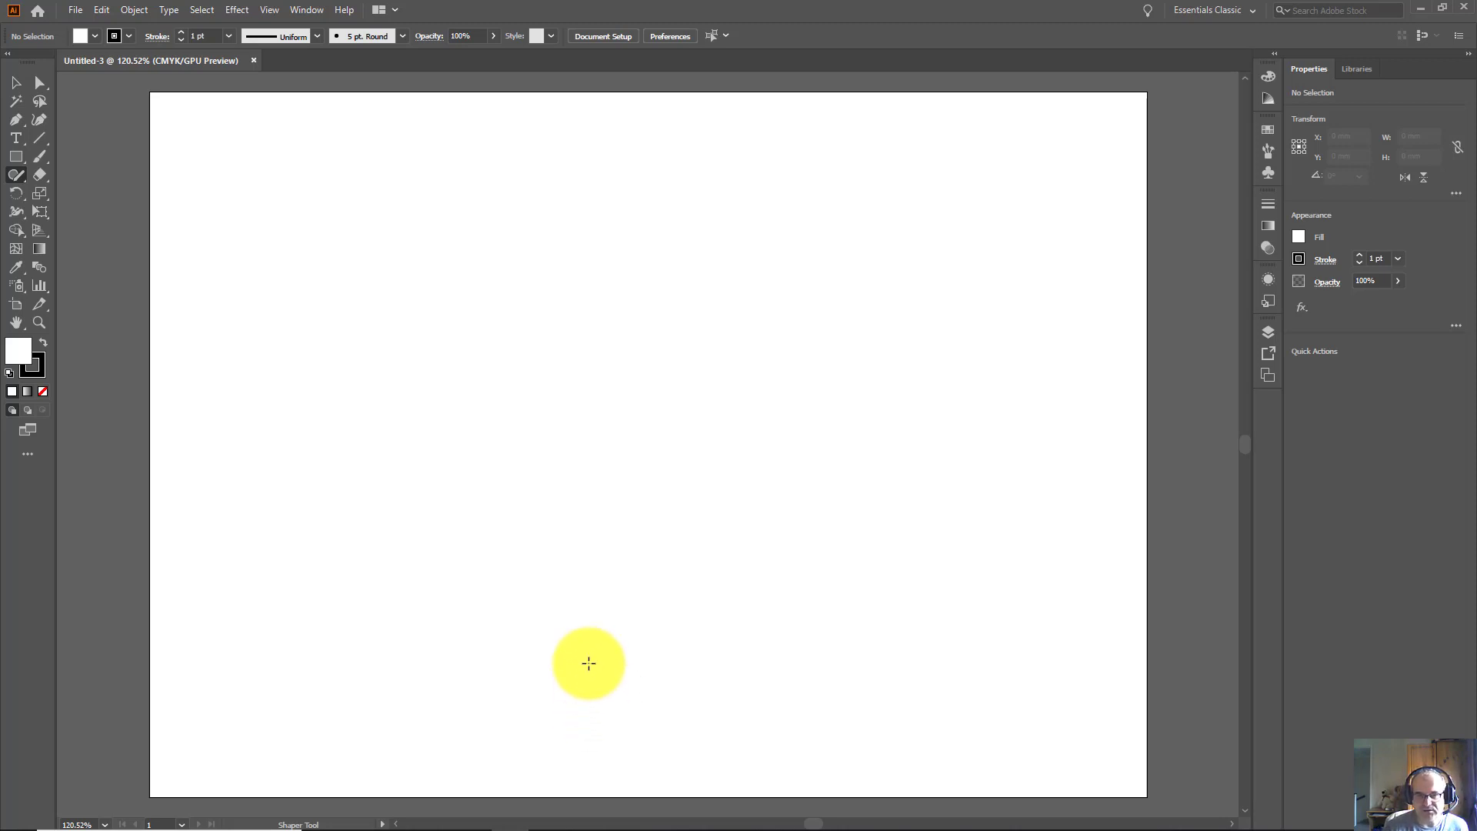
mouse_move(588, 654)
mouse_down()
mouse_move(588, 767)
mouse_move(660, 770)
mouse_move(662, 652)
mouse_move(587, 656)
mouse_up()
Resize the trunk rectangle to about 17 mm wide and 40 mm high.
click(620, 696)
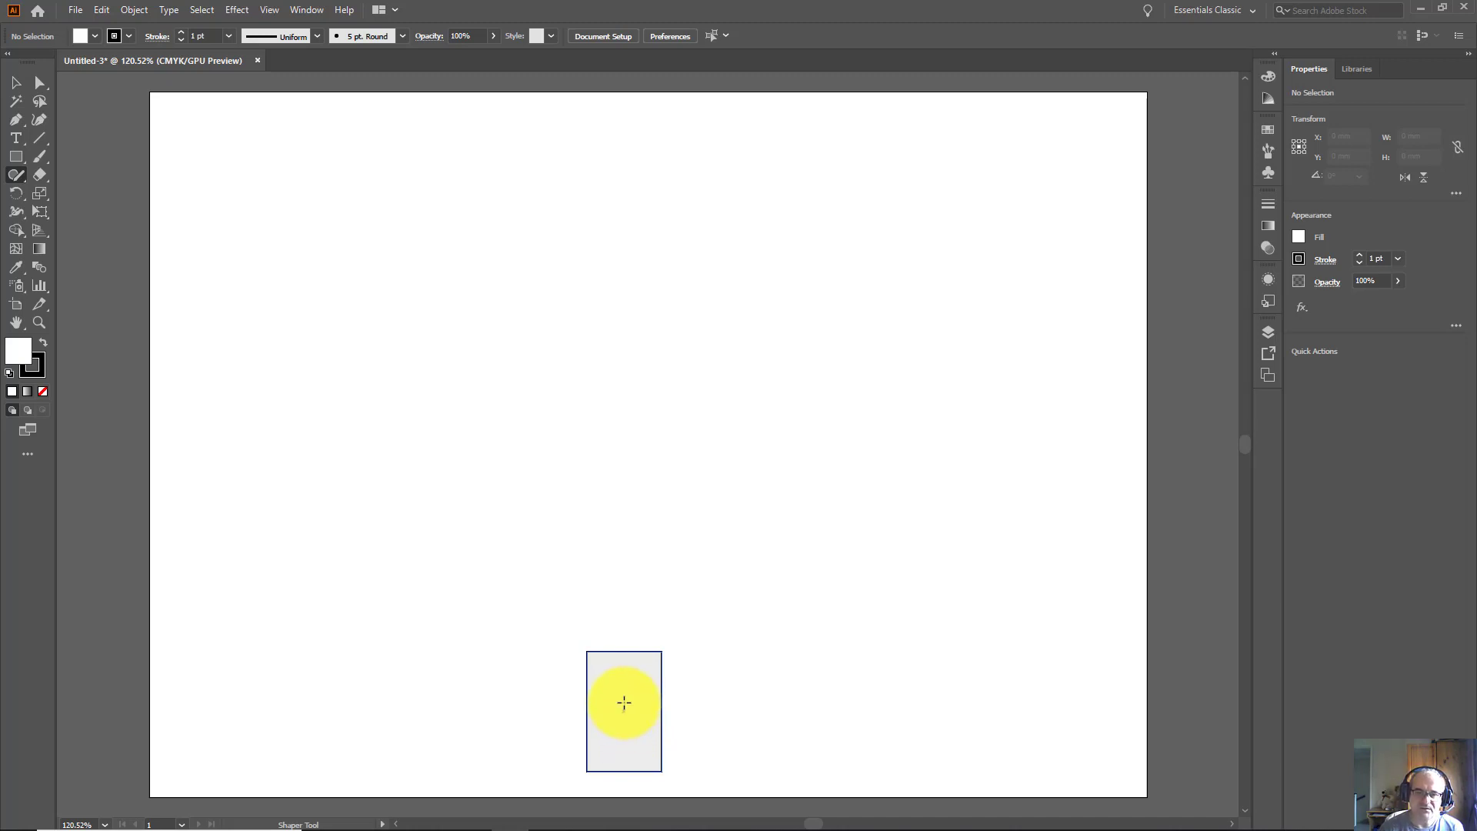
click(623, 697)
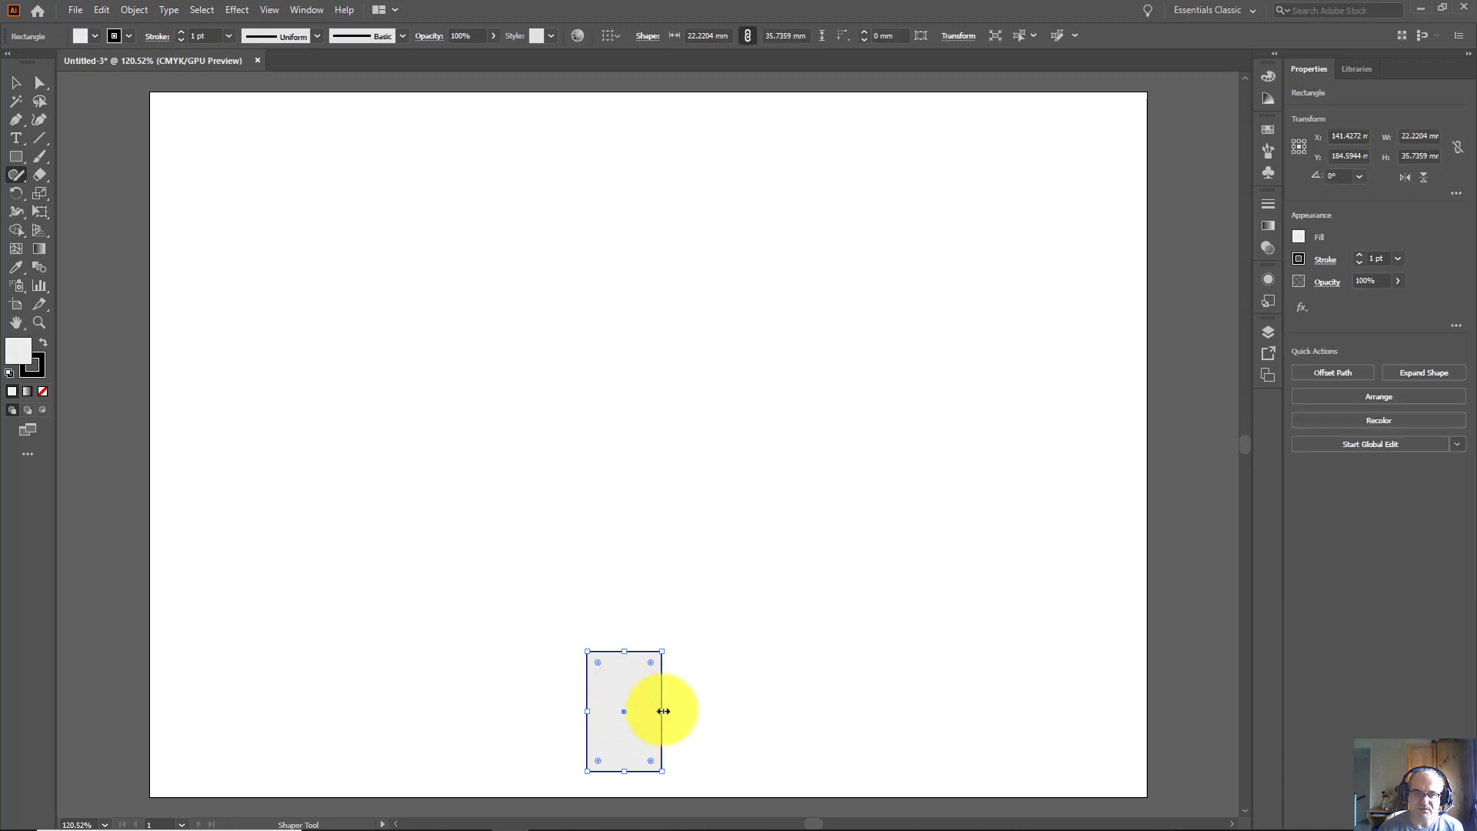
drag(662, 710, 593, 706)
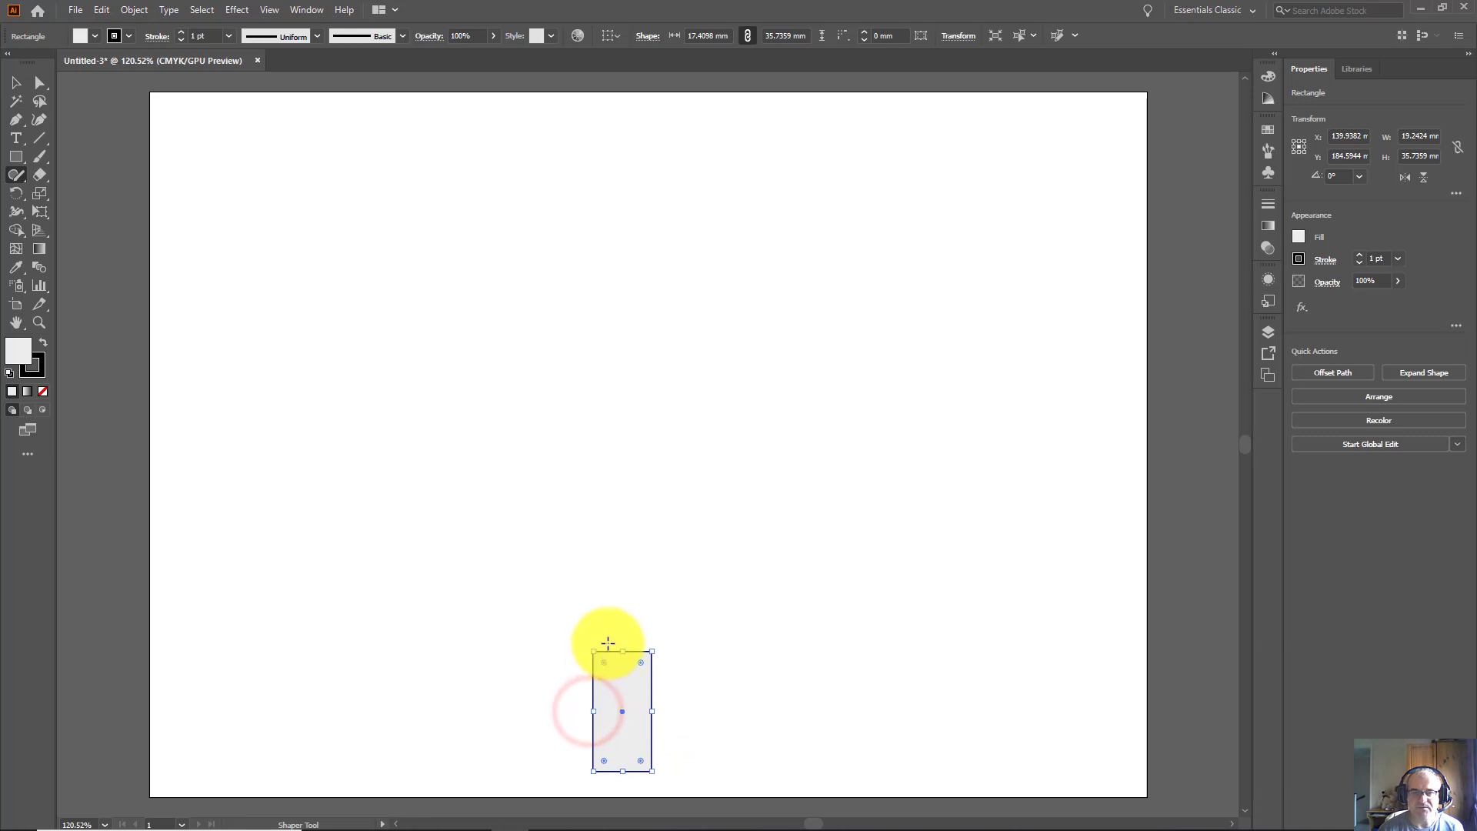
drag(623, 652, 624, 638)
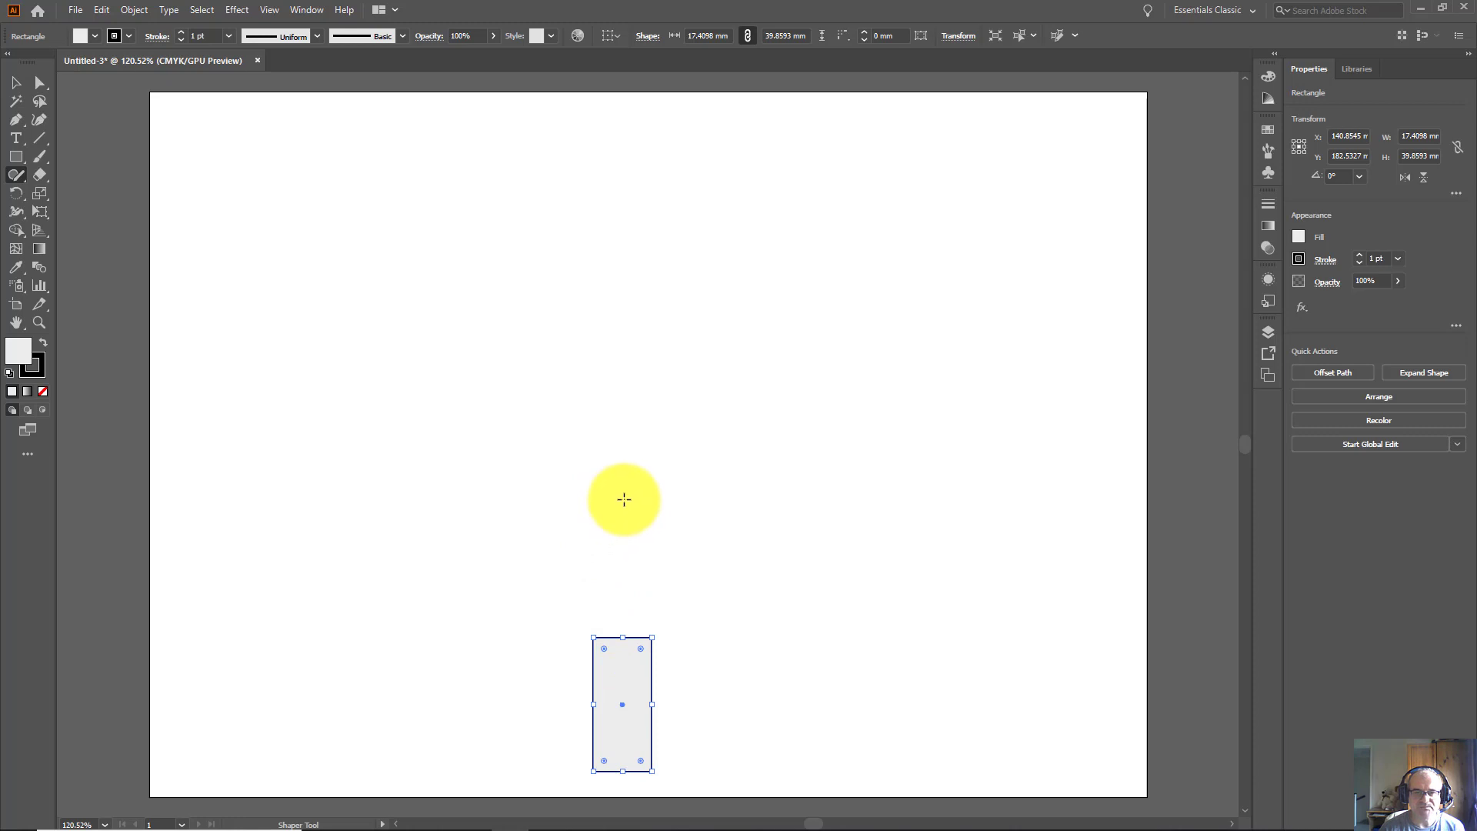
Sketch a triangle about 53 mm high overlapping the trunk's upper end and widen it on both sides to about 86 mm.
mouse_move(624, 500)
mouse_down()
mouse_move(431, 681)
mouse_move(659, 697)
mouse_move(832, 674)
mouse_move(622, 498)
mouse_up()
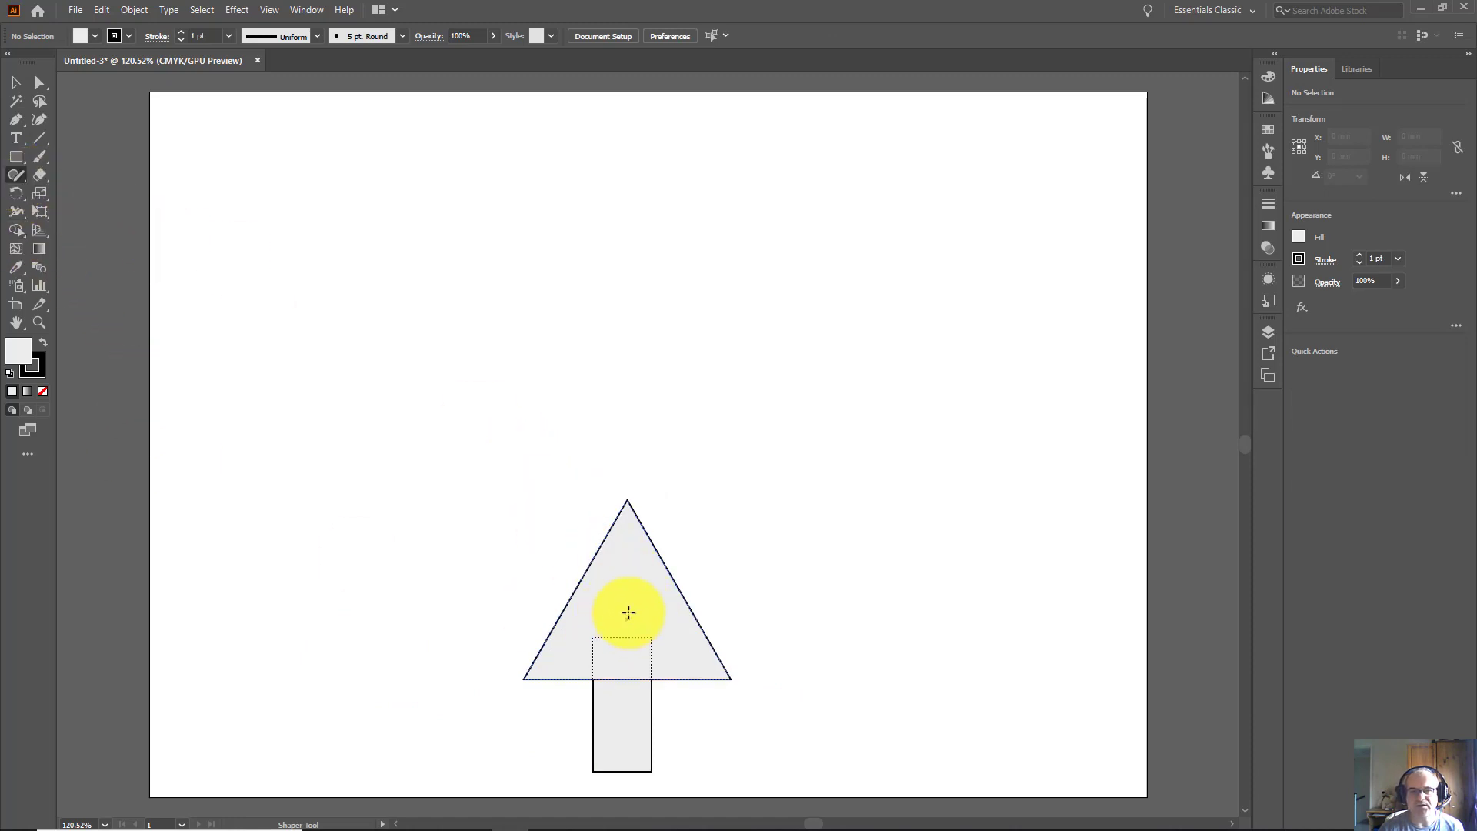
click(630, 608)
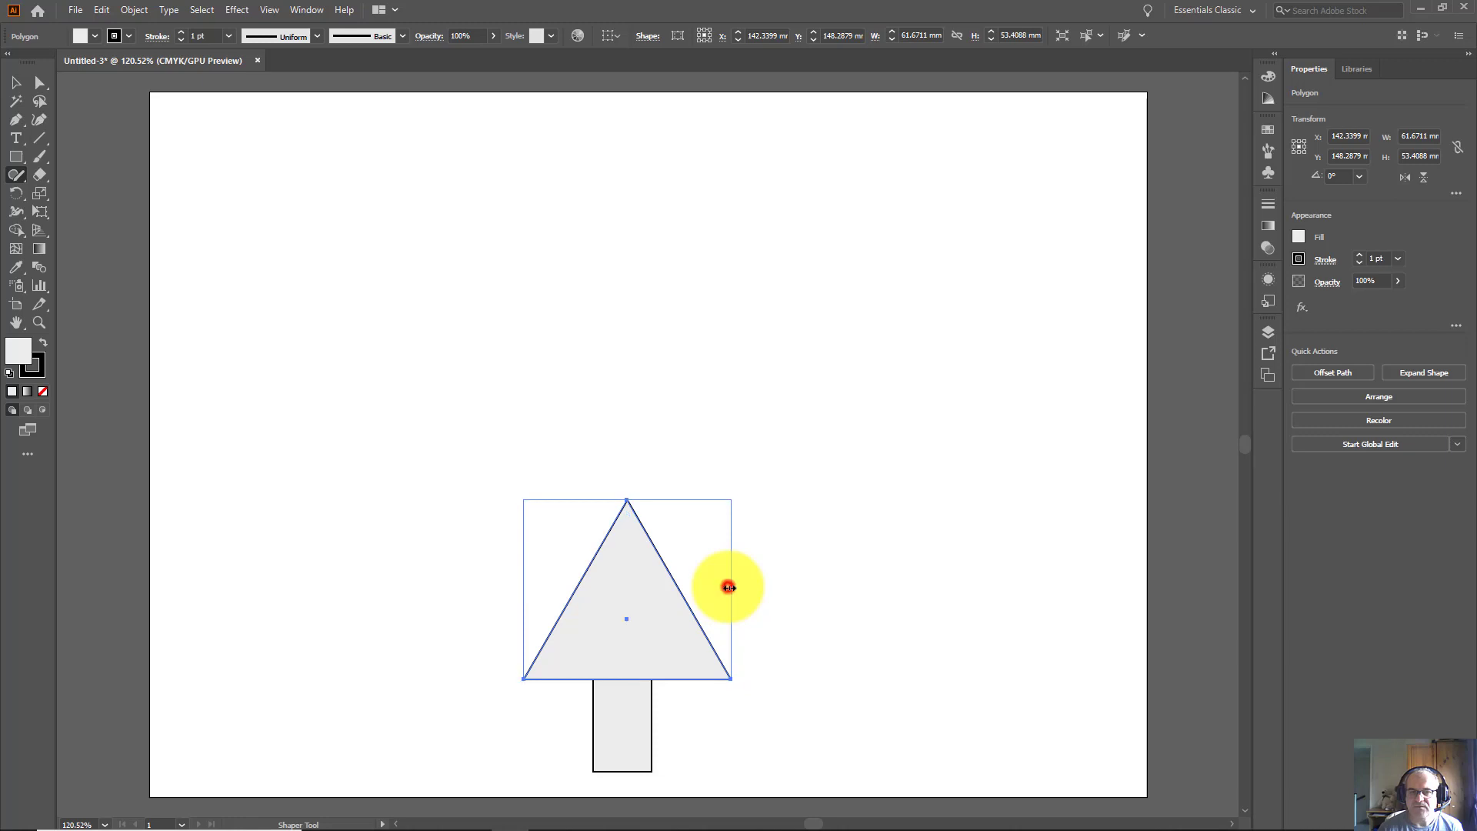
drag(729, 587, 757, 590)
drag(523, 590, 493, 590)
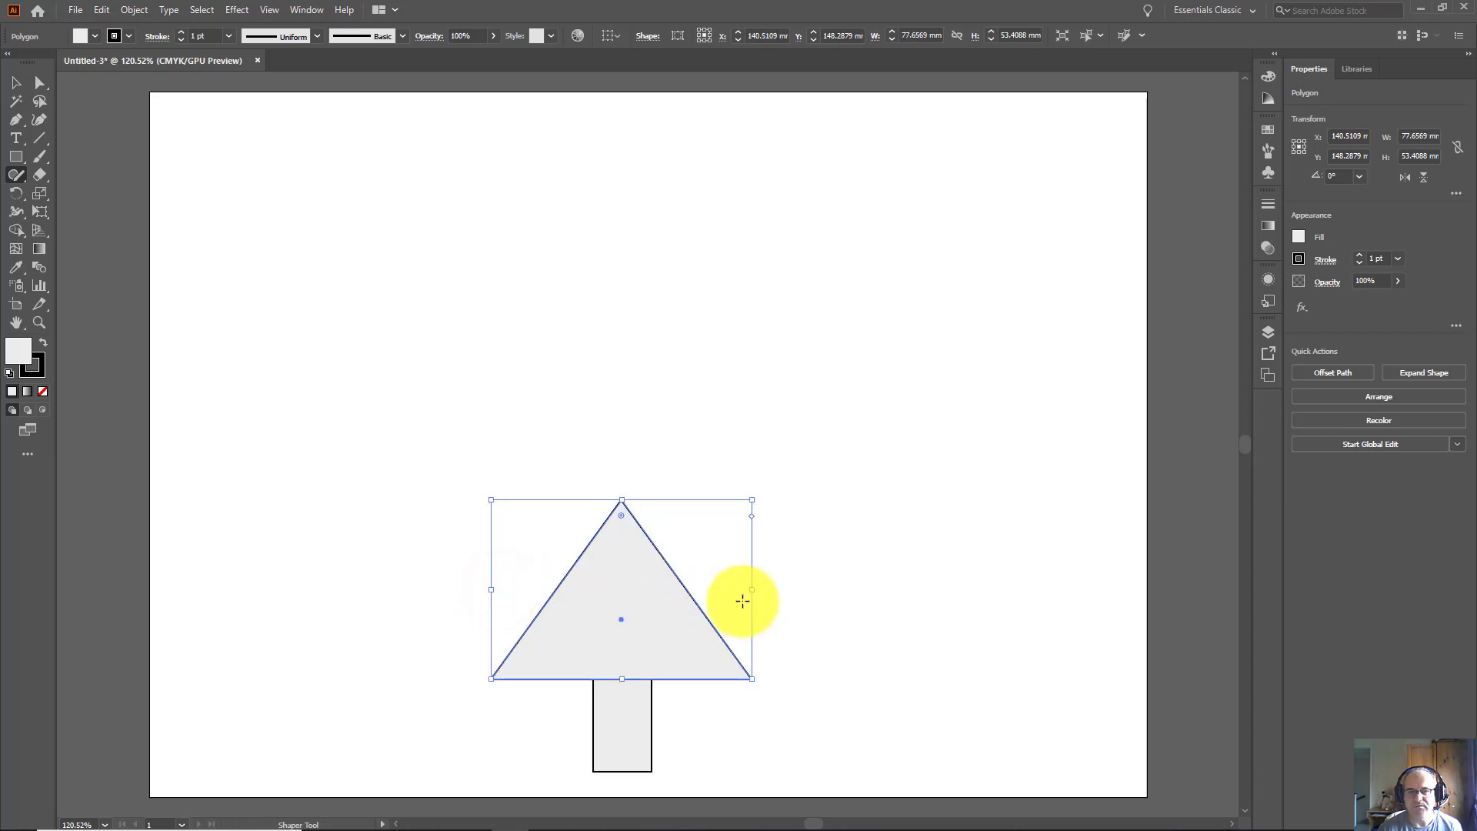
drag(753, 591, 770, 591)
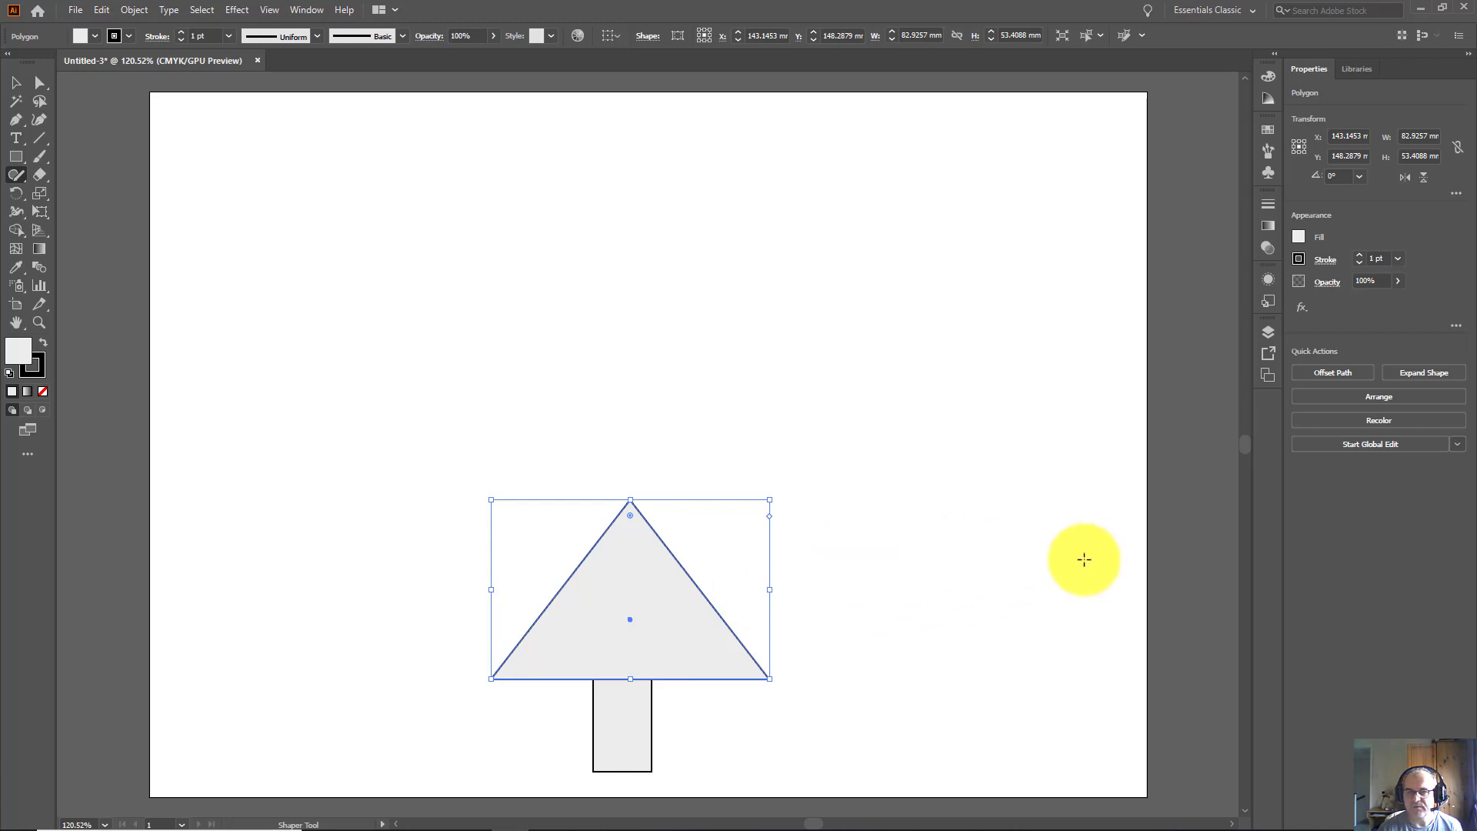
click(1014, 551)
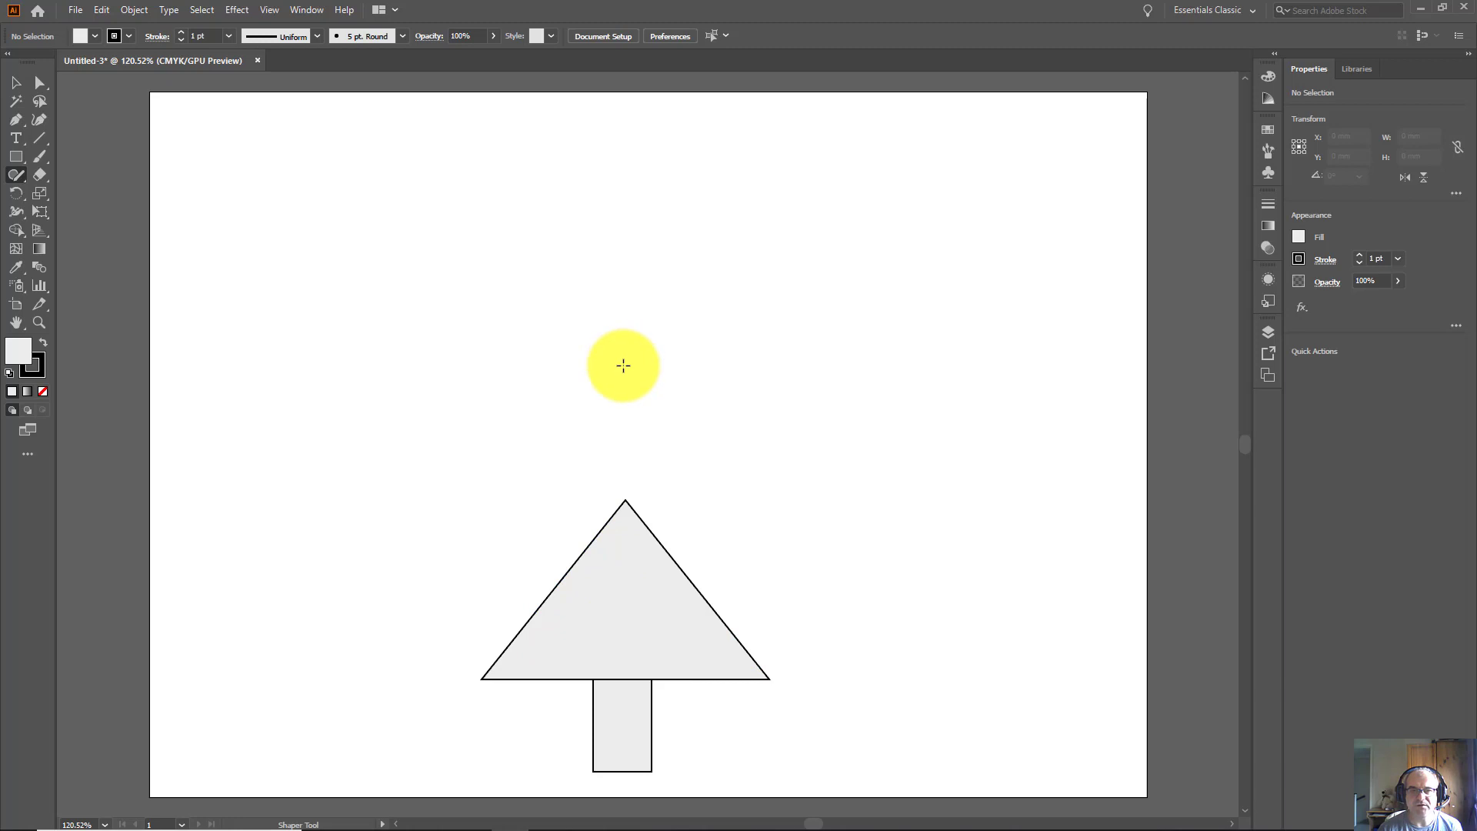
Sketch a second triangle about 61 x 52 mm overlapping the lower triangle's tip and shift it slightly to centre it.
mouse_move(628, 370)
mouse_down()
mouse_move(564, 482)
mouse_move(500, 534)
mouse_move(551, 554)
mouse_move(775, 544)
mouse_move(703, 478)
mouse_move(629, 373)
mouse_up()
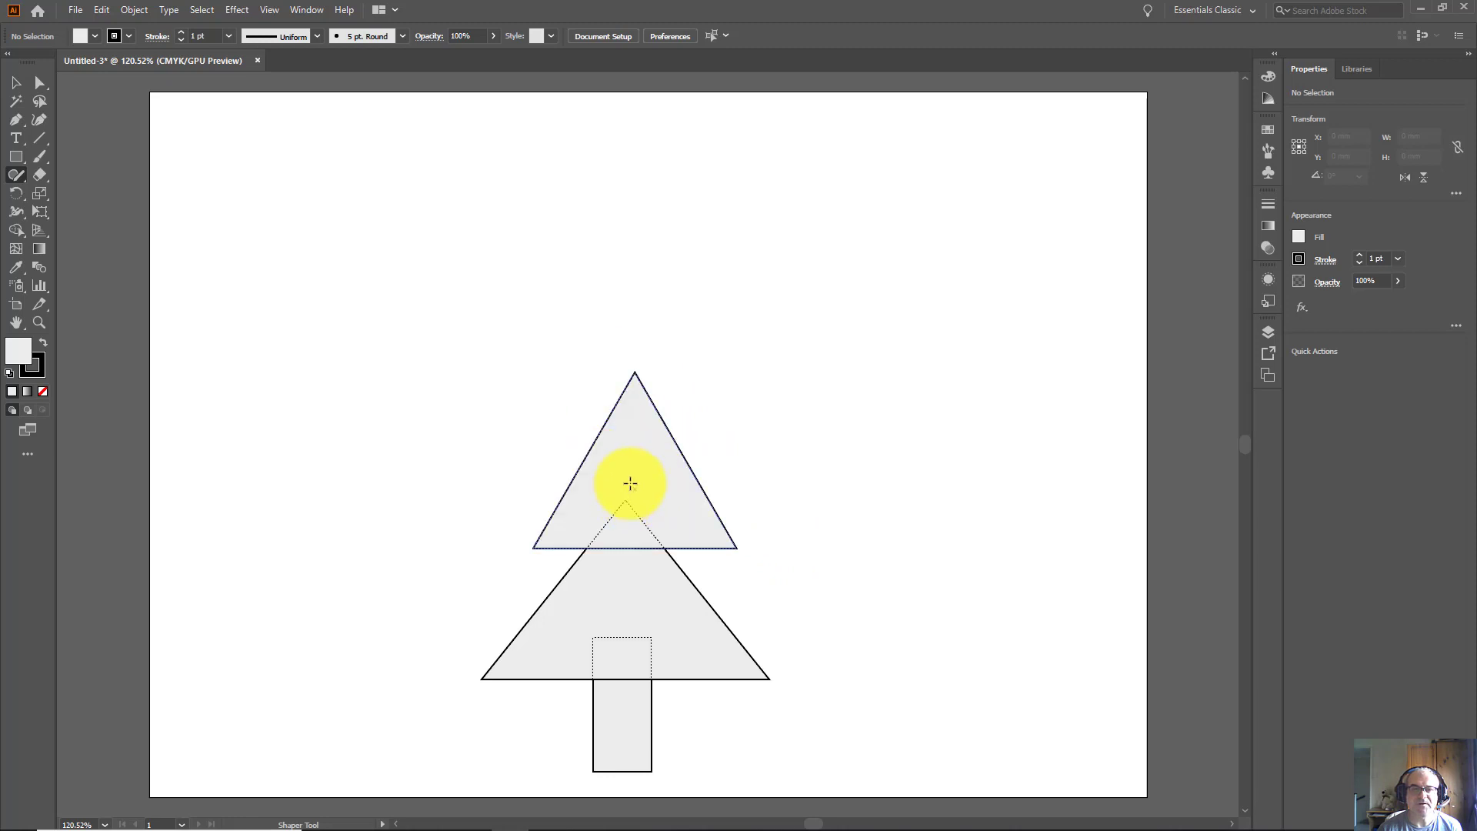
click(630, 487)
drag(634, 493, 631, 490)
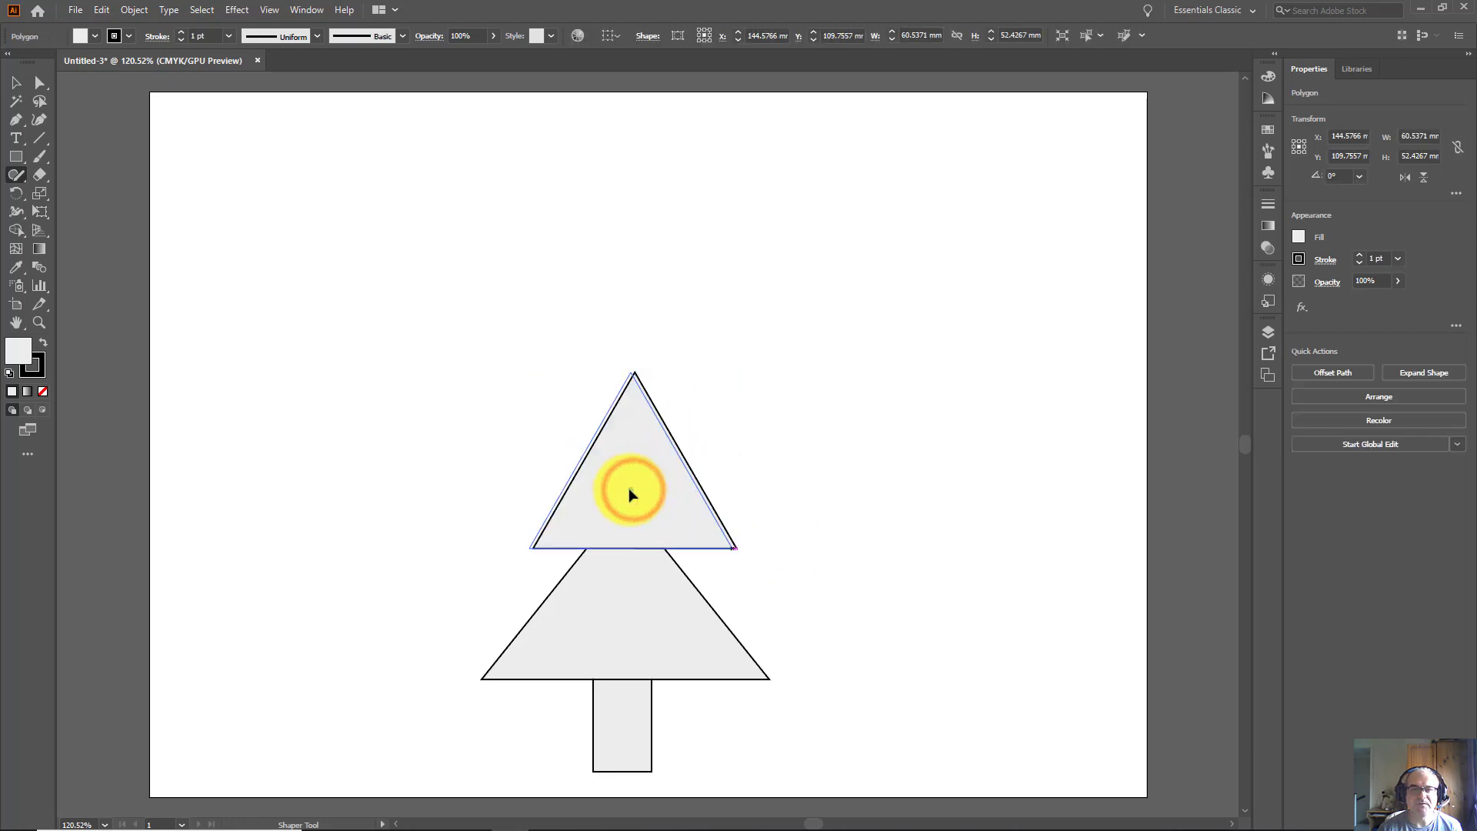
click(928, 508)
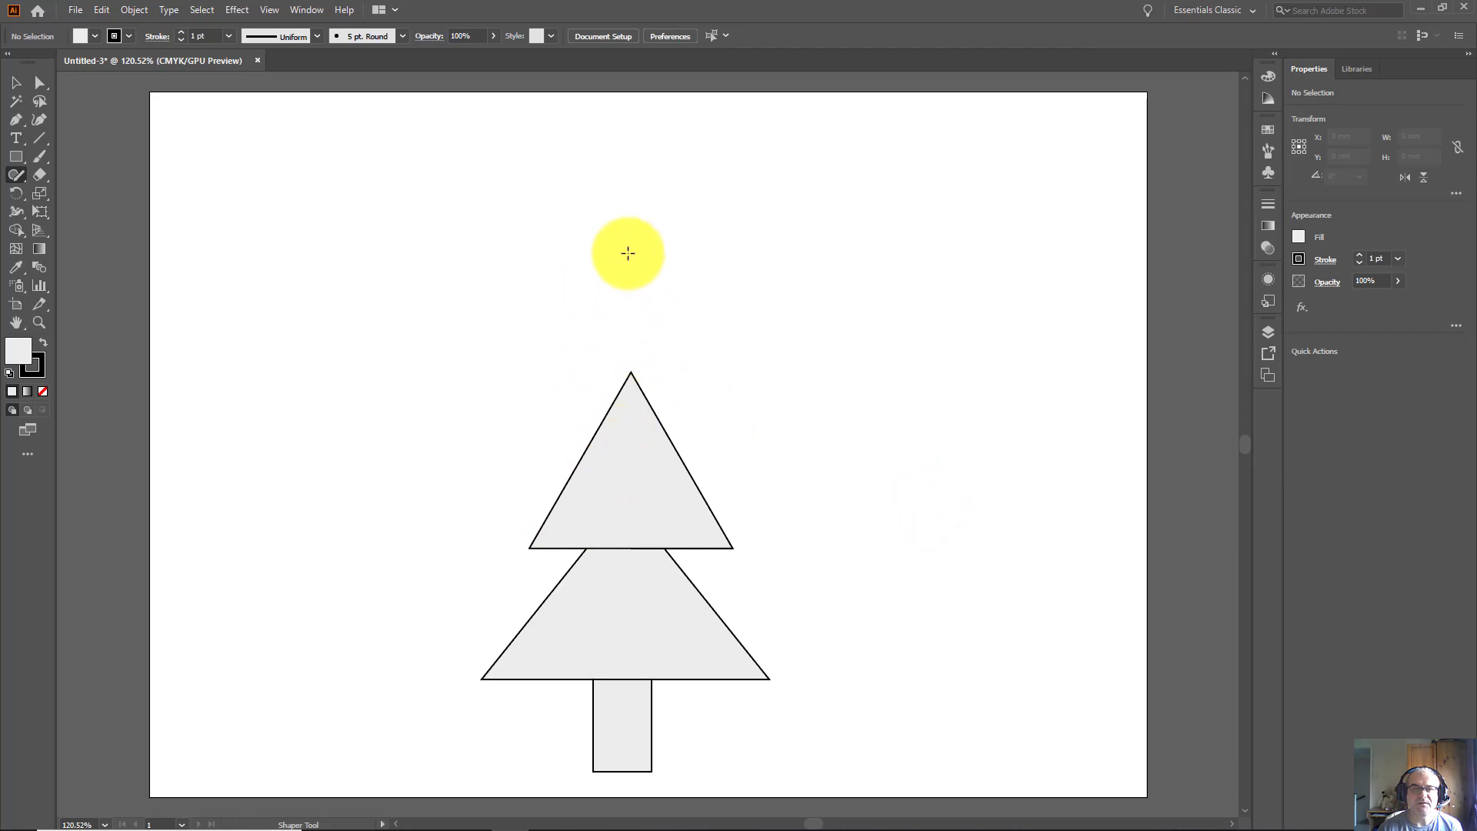
Sketch a third triangle about 57 x 49 mm and a small treetop triangle above it, and shift the treetop slightly right.
mouse_move(629, 246)
mouse_down()
mouse_move(543, 421)
mouse_move(761, 425)
mouse_move(622, 282)
mouse_move(620, 250)
mouse_up()
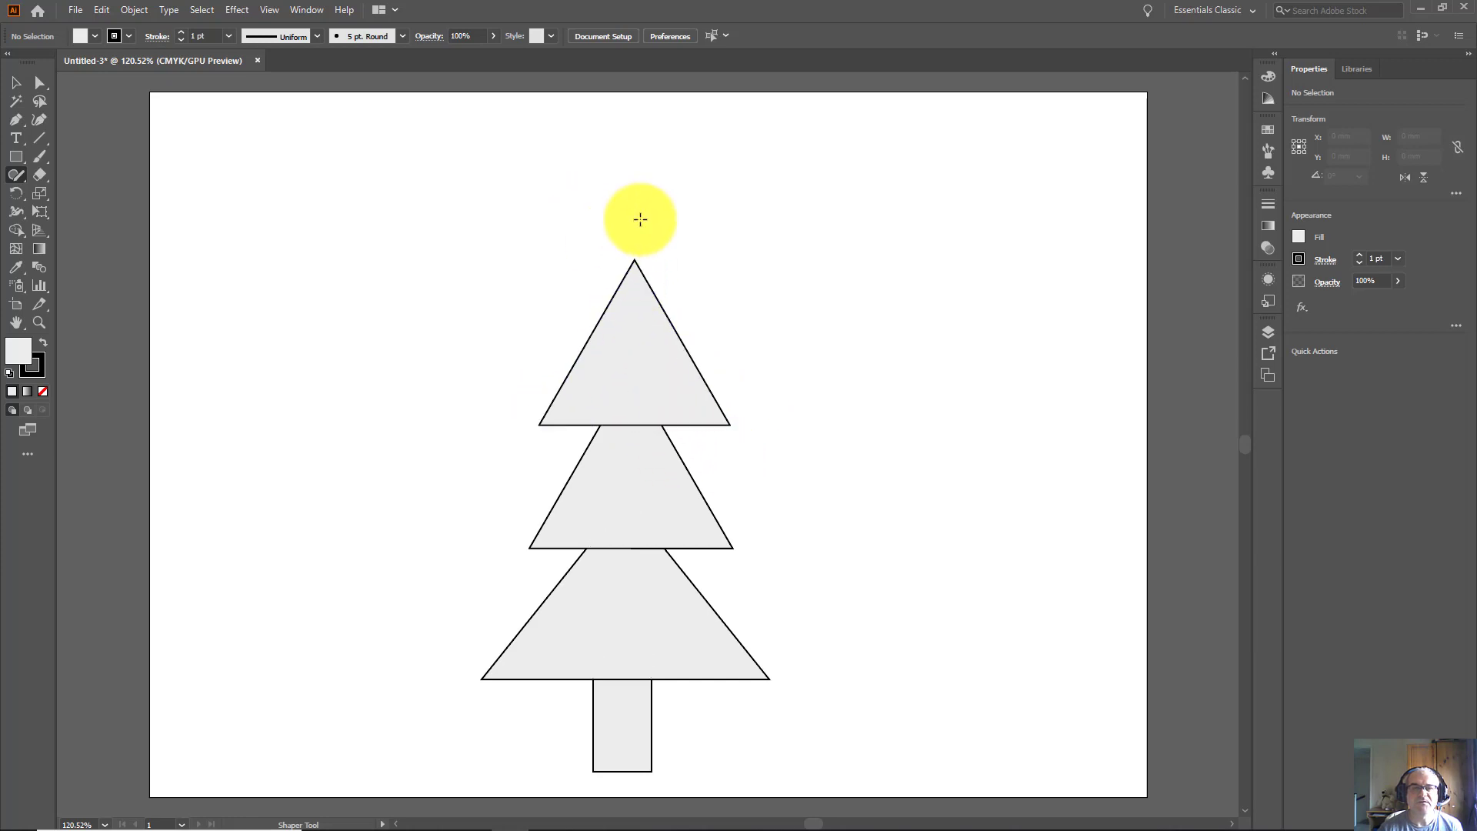
mouse_move(640, 184)
mouse_down()
mouse_move(587, 291)
mouse_move(688, 293)
mouse_move(616, 218)
mouse_move(660, 214)
mouse_up()
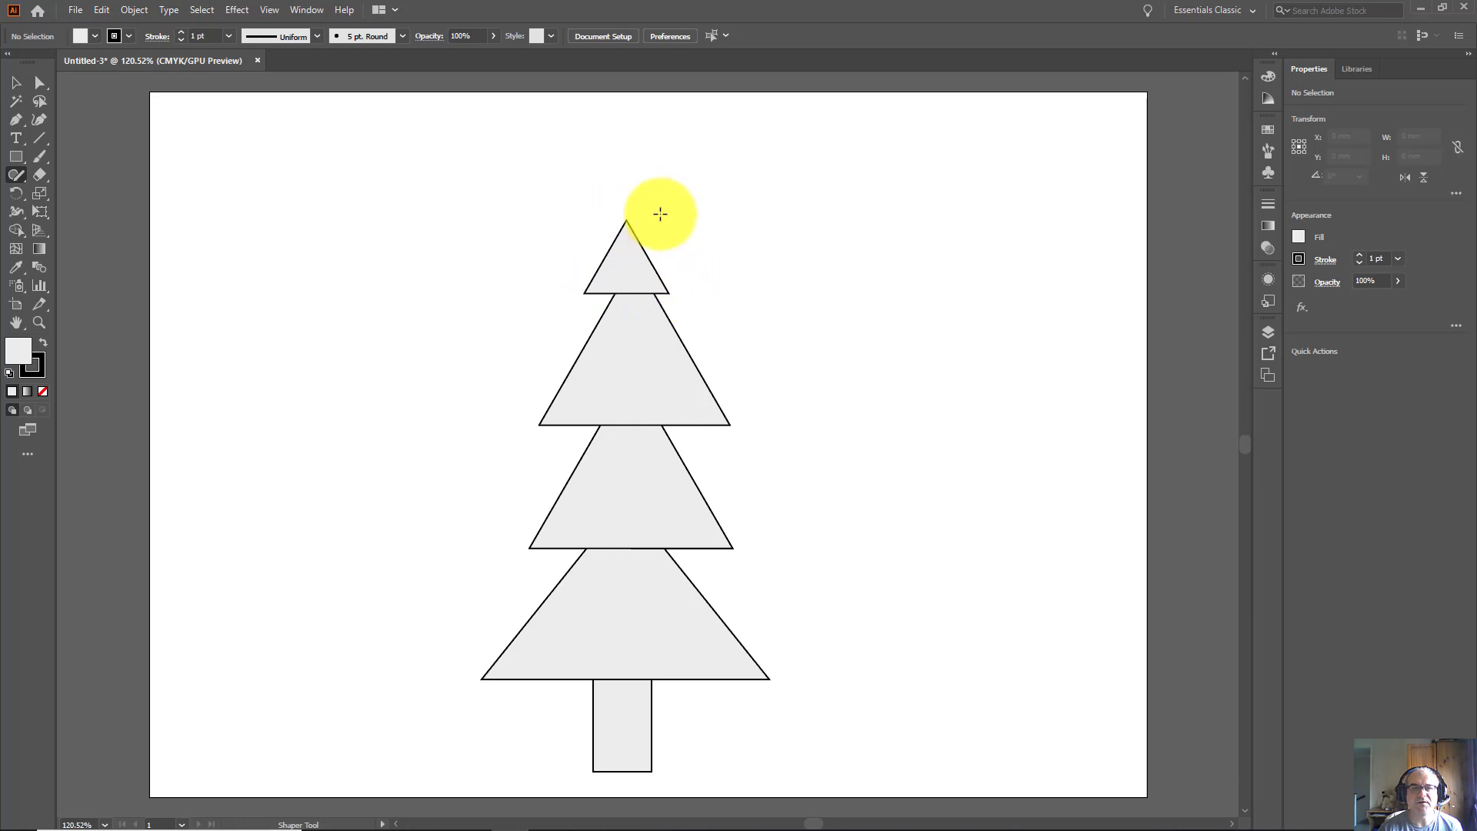
click(625, 266)
drag(631, 265, 645, 265)
Narrow the third triangle from both sides and move it so that its tip lines up with the treetop triangle.
click(646, 363)
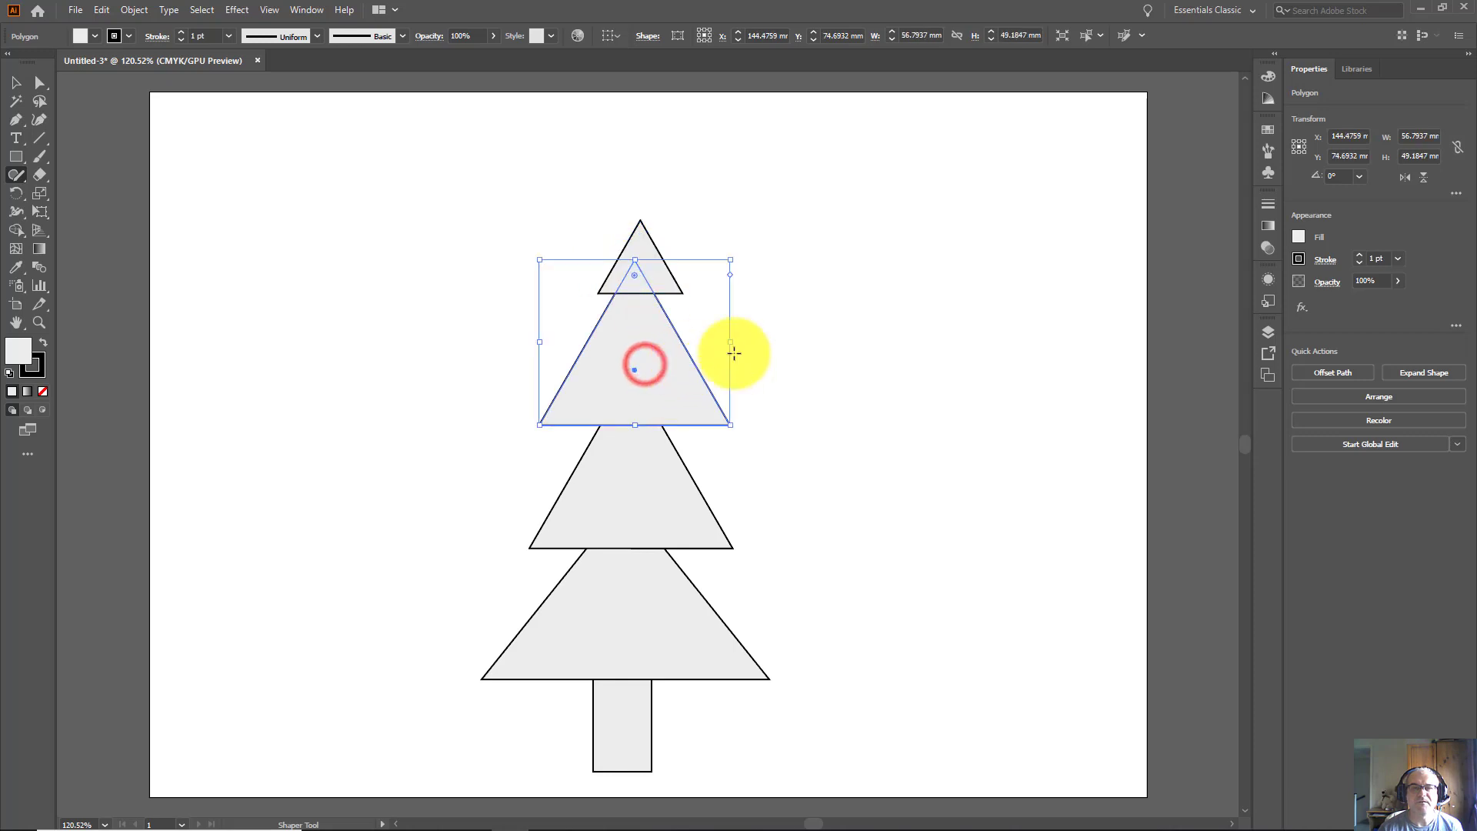
drag(732, 342, 720, 340)
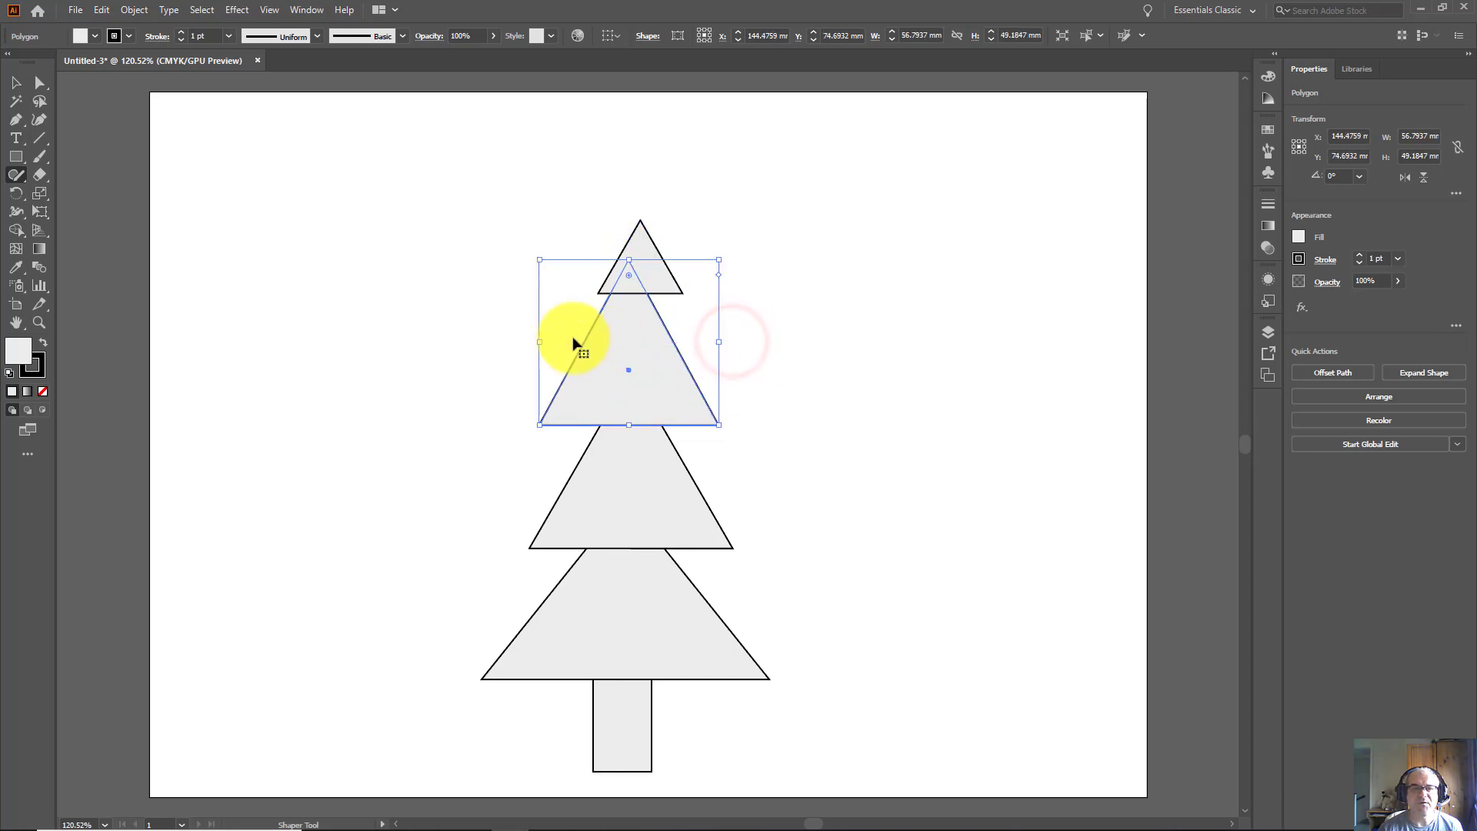
drag(537, 343, 547, 341)
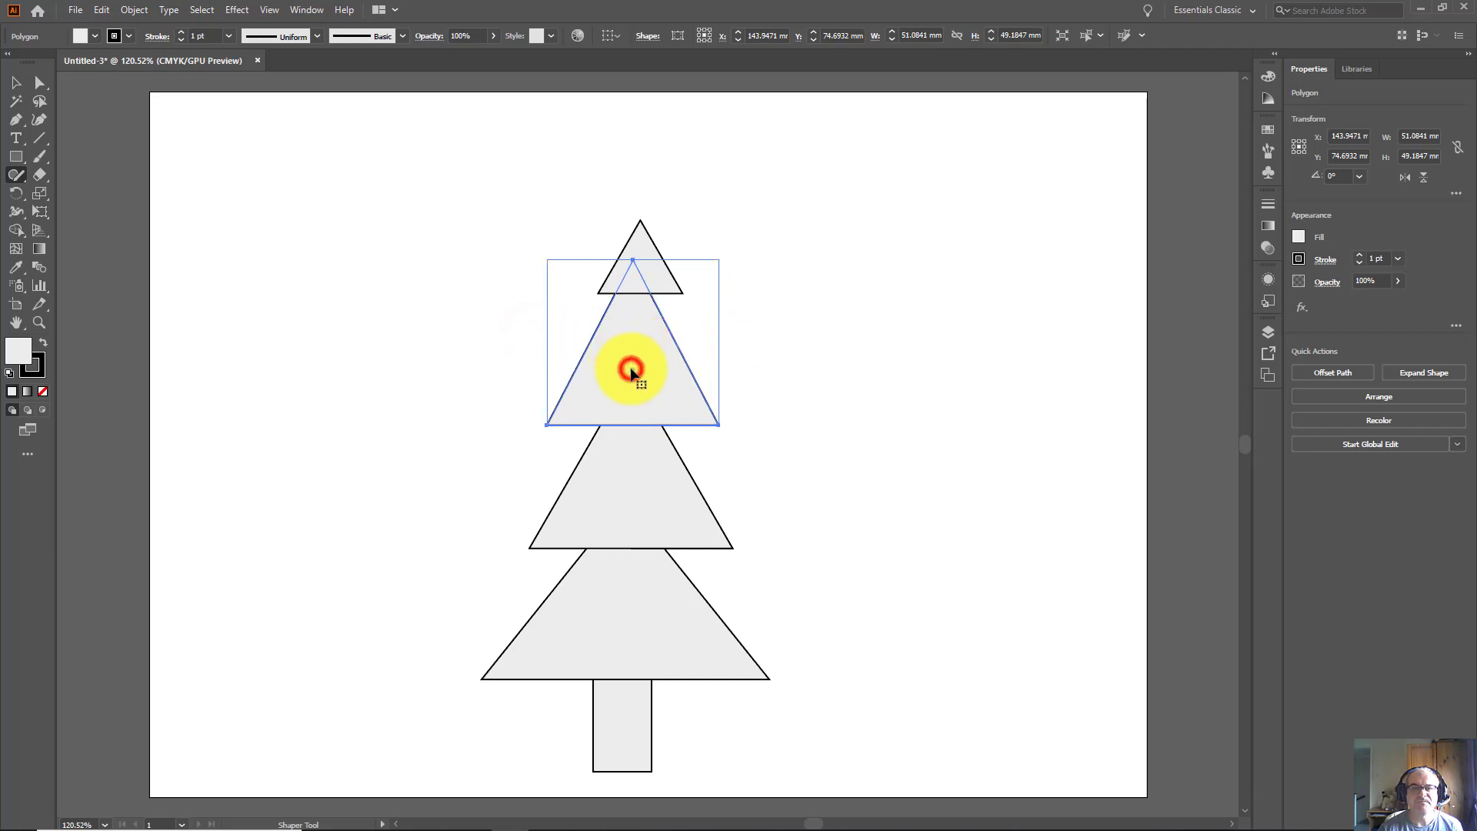
drag(631, 373, 639, 376)
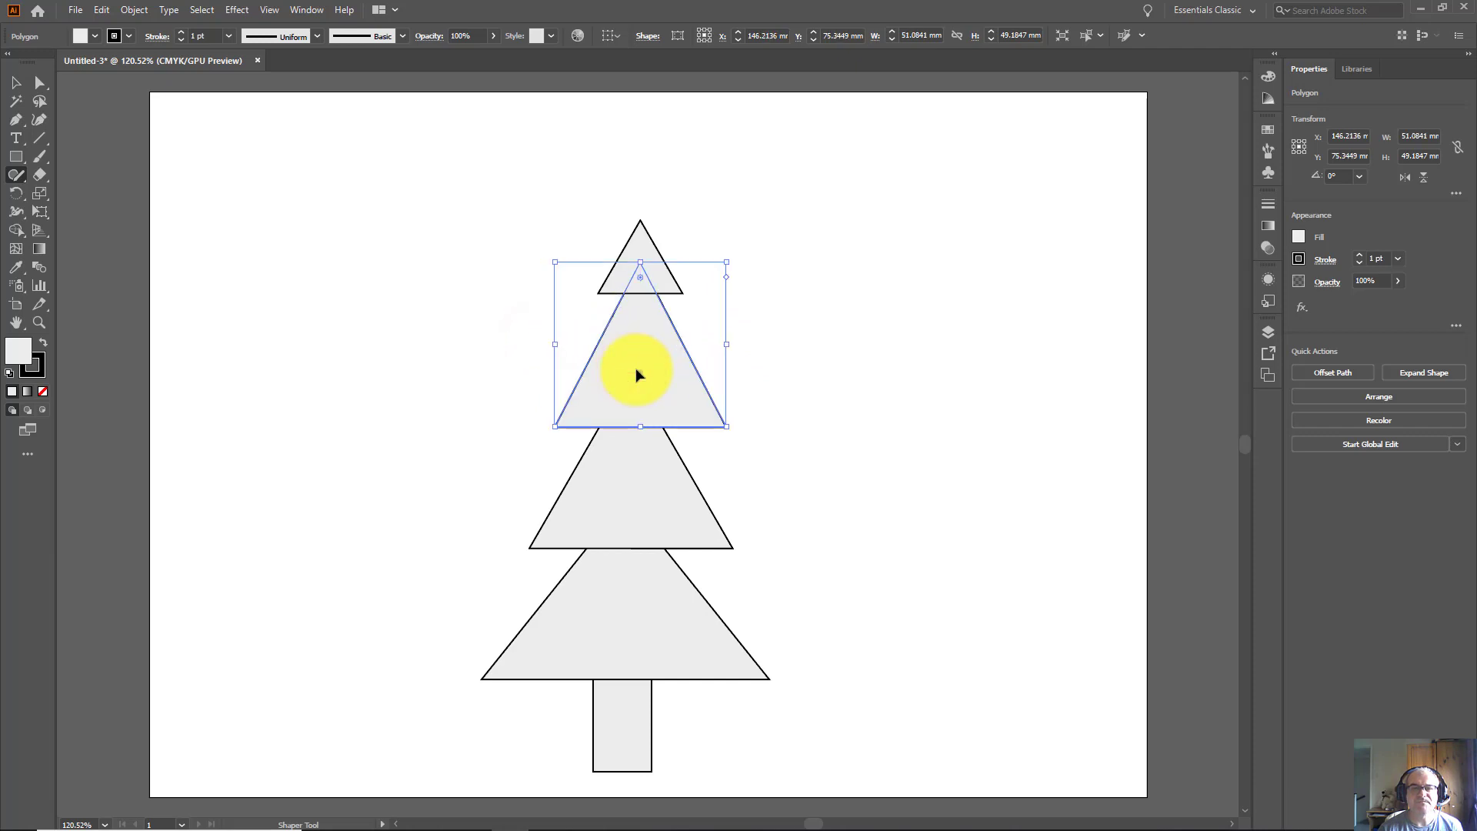
click(791, 382)
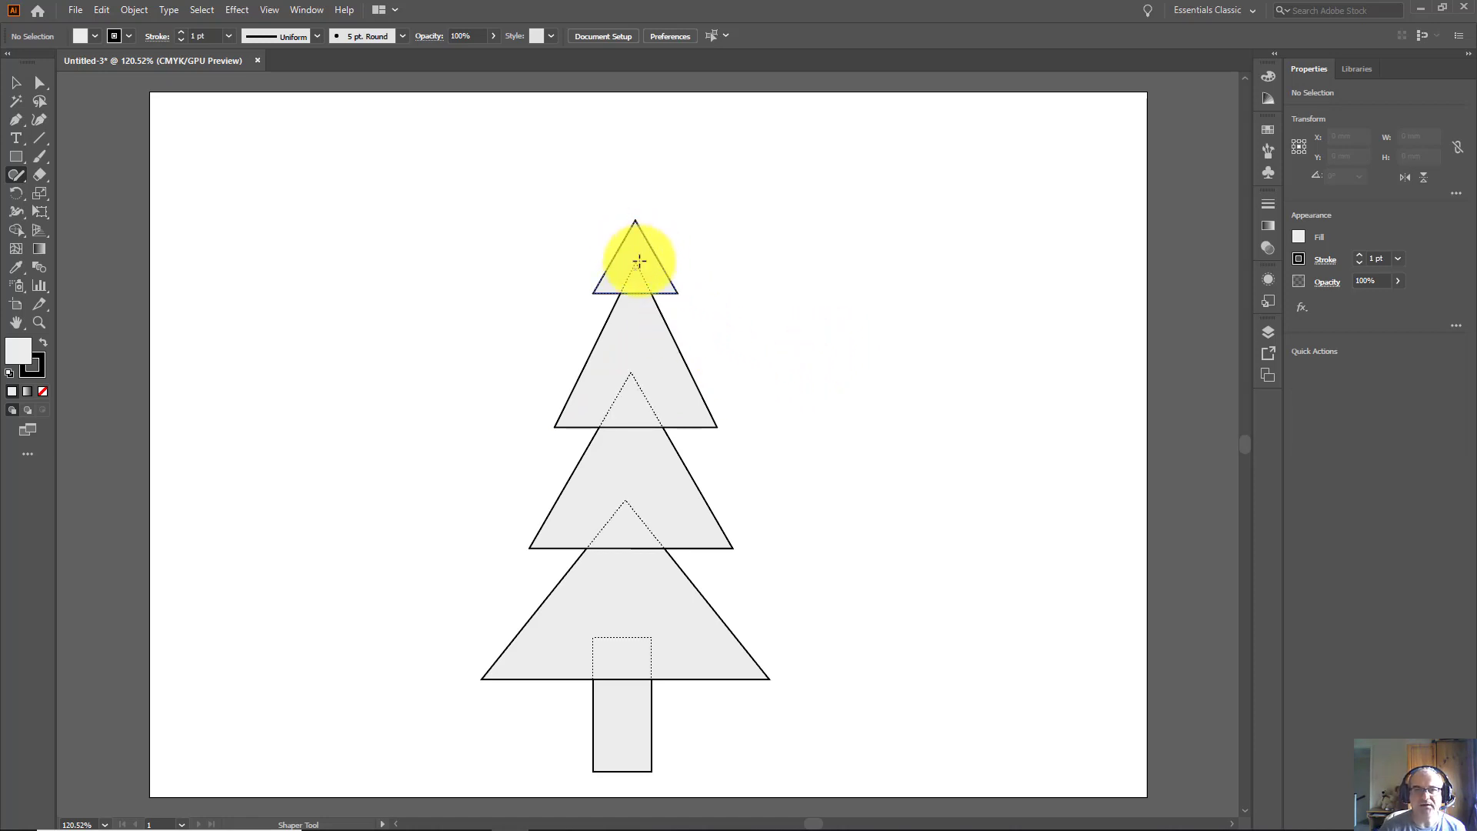
Merge the four overlapping triangles into one tree crown by scribbling across their overlaps with the Shaper tool.
mouse_move(644, 257)
mouse_down()
mouse_move(644, 348)
mouse_move(621, 374)
mouse_move(649, 446)
mouse_move(605, 477)
mouse_up()
mouse_move(645, 544)
mouse_down()
mouse_move(605, 567)
mouse_move(605, 601)
mouse_move(649, 620)
mouse_up()
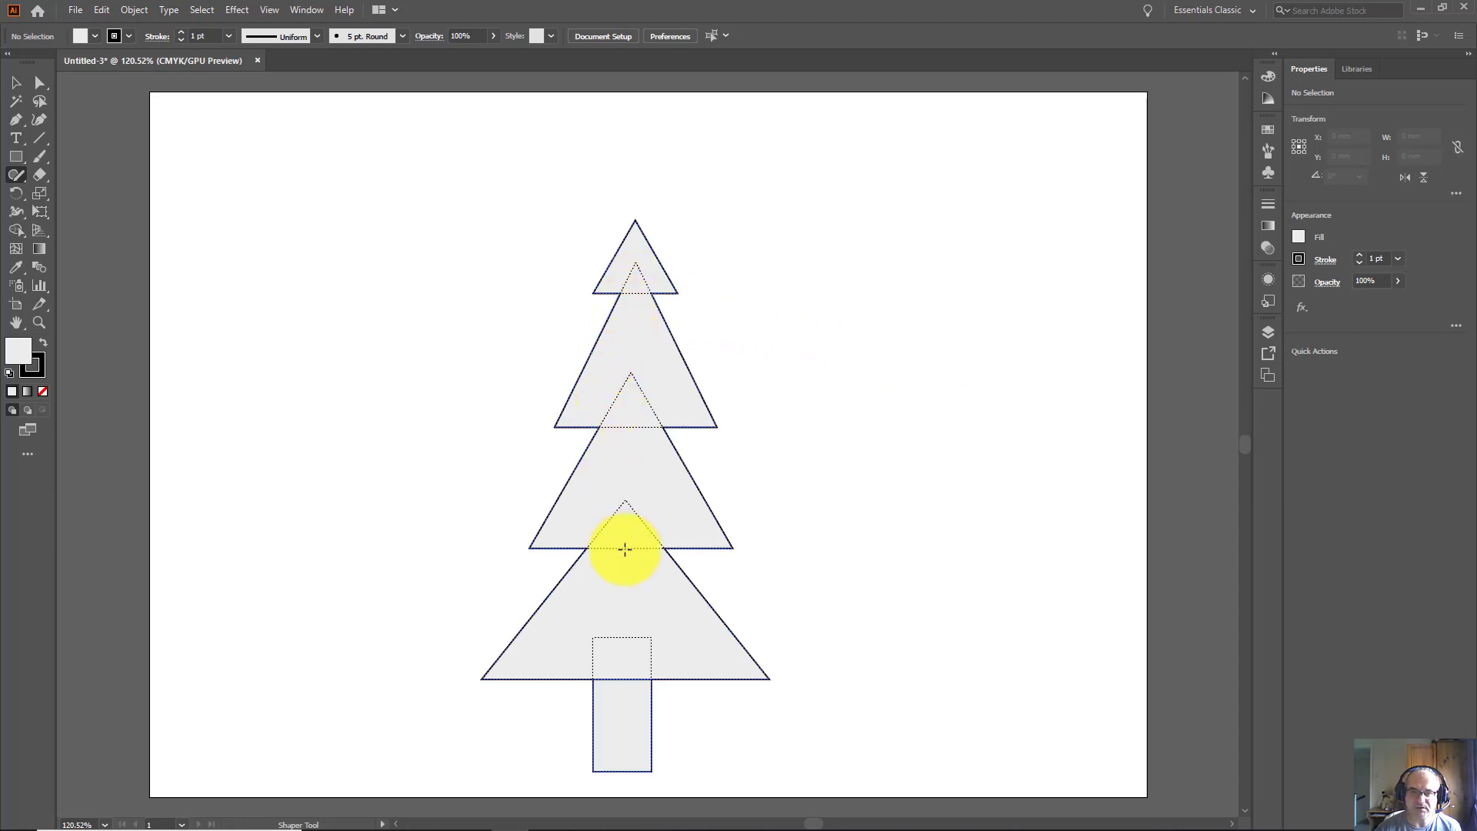
mouse_move(668, 354)
mouse_down()
mouse_move(643, 254)
mouse_move(614, 290)
mouse_move(636, 597)
mouse_up()
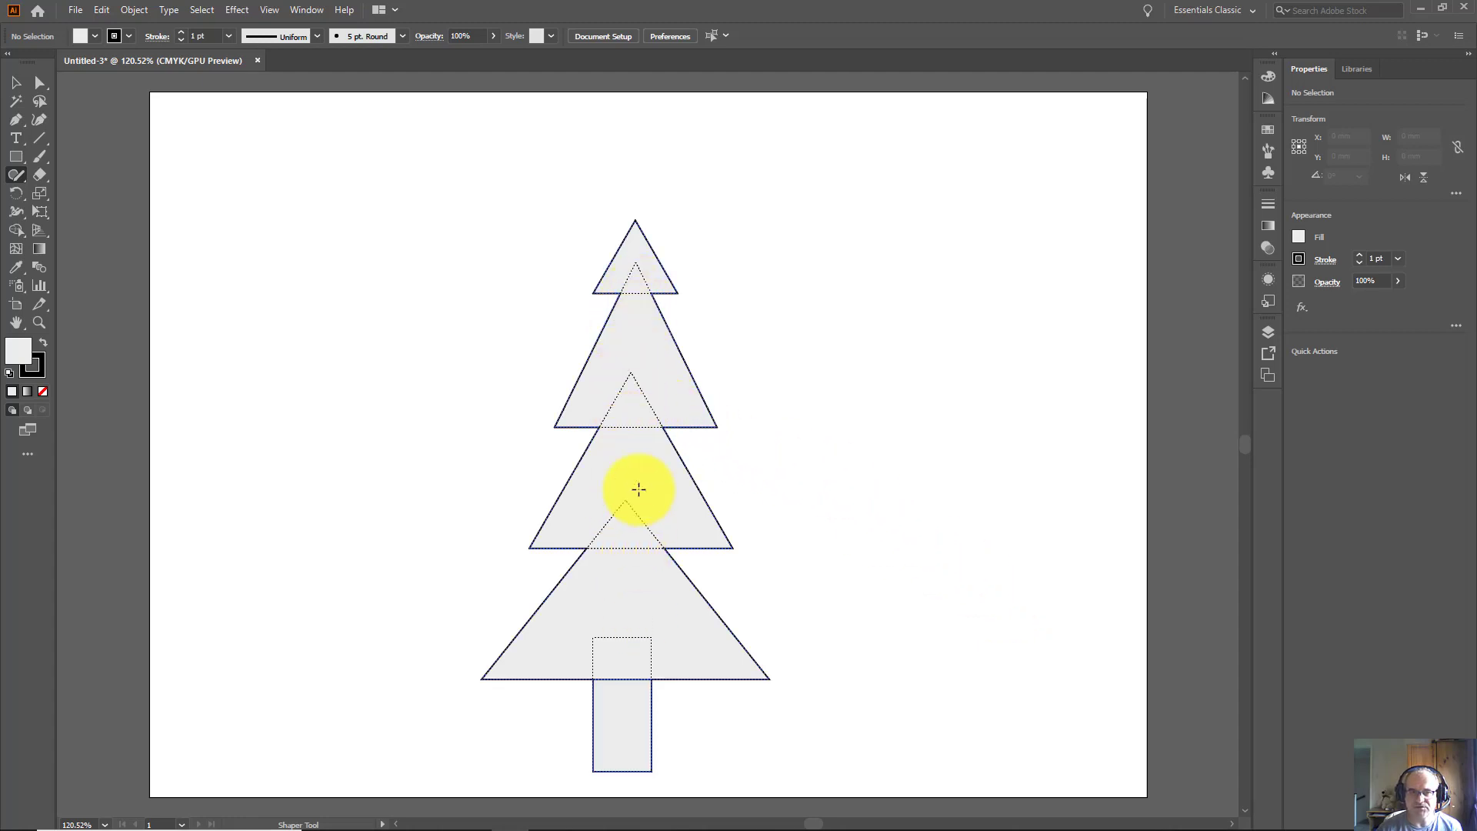
Fill the merged tree crown inside the Shaper group with green, leaving the trunk out, and deselect it.
click(645, 367)
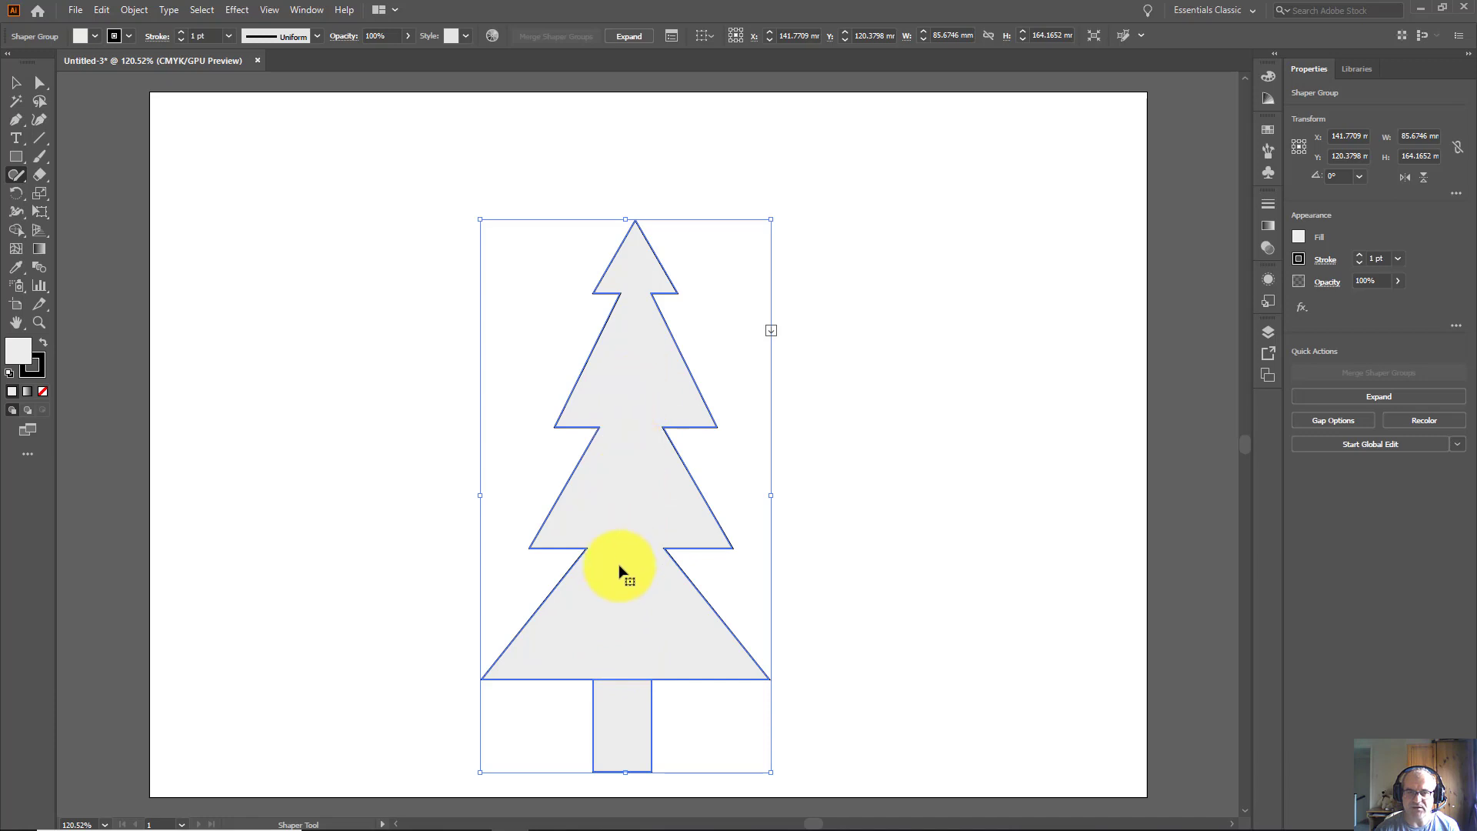
click(640, 387)
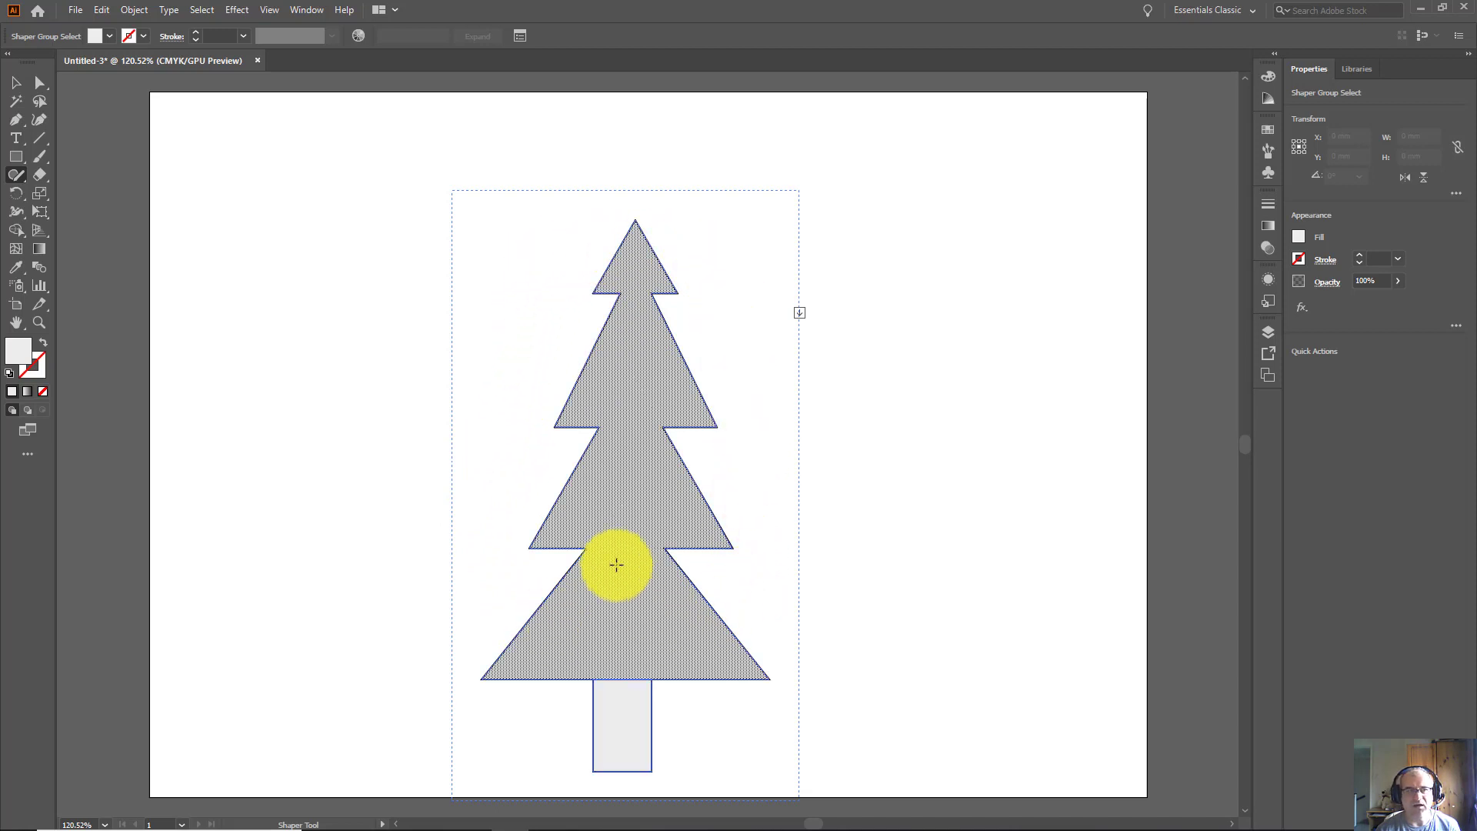
click(109, 36)
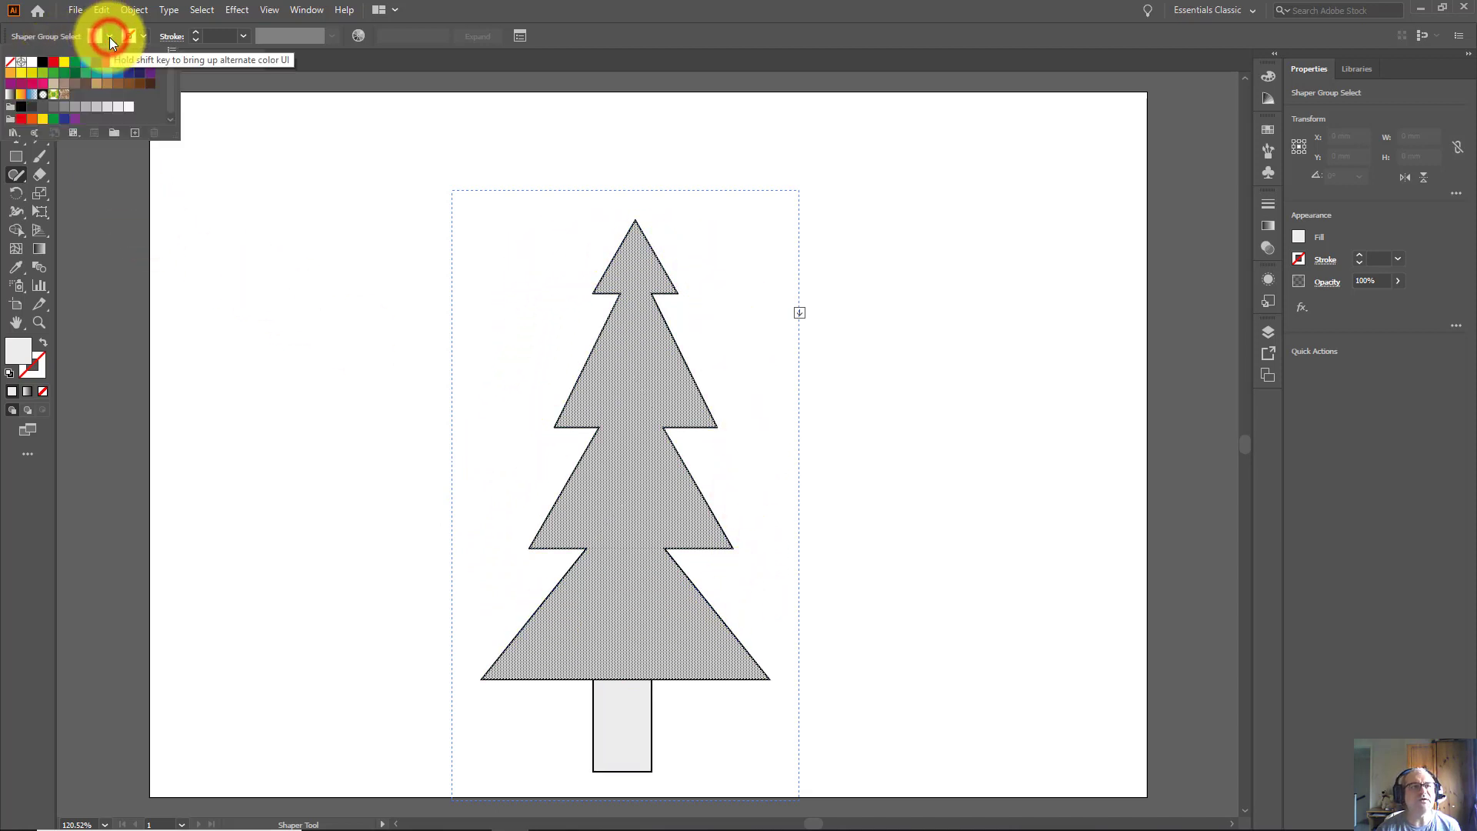
click(63, 74)
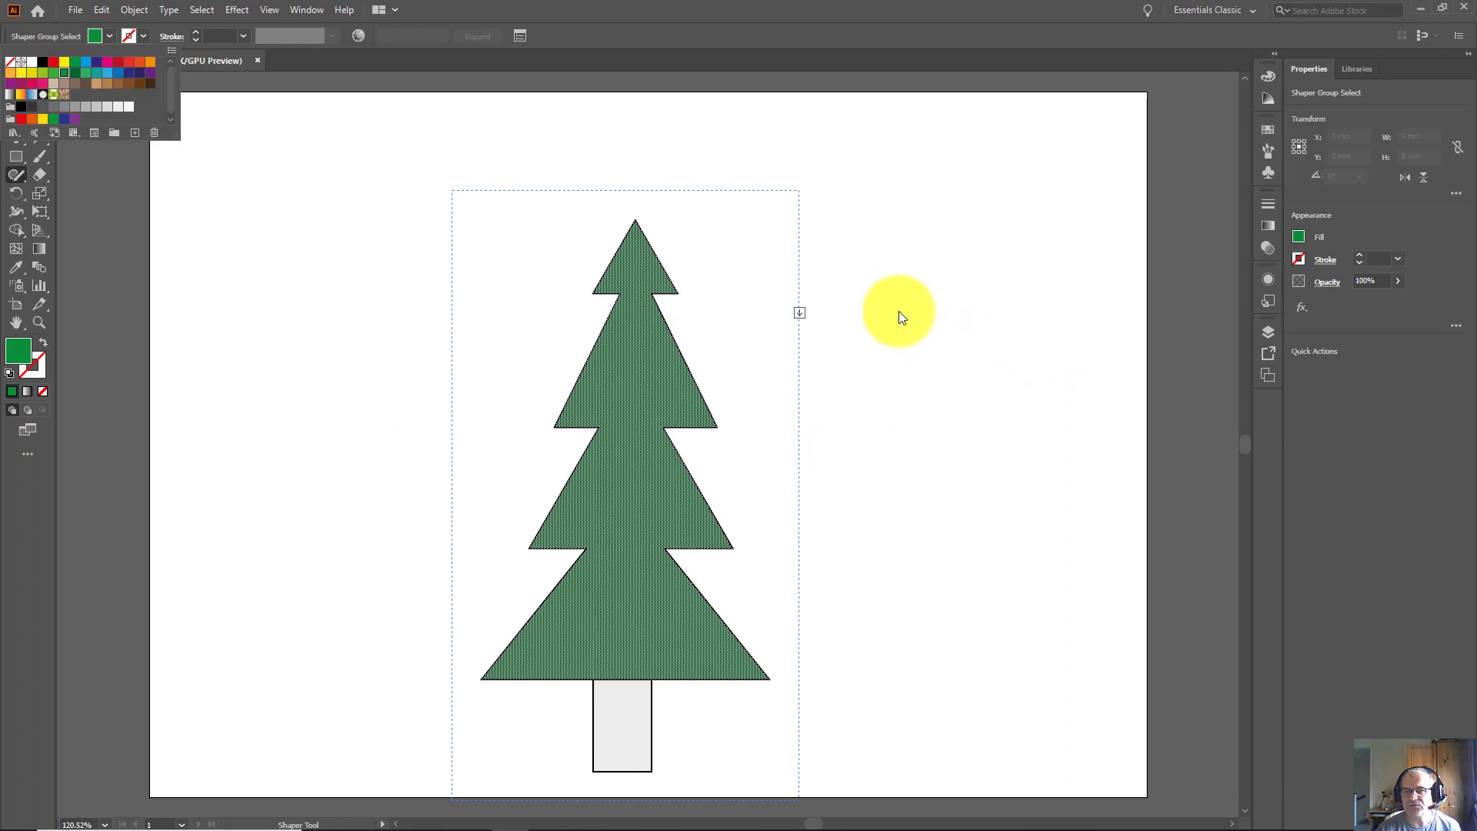
click(1059, 309)
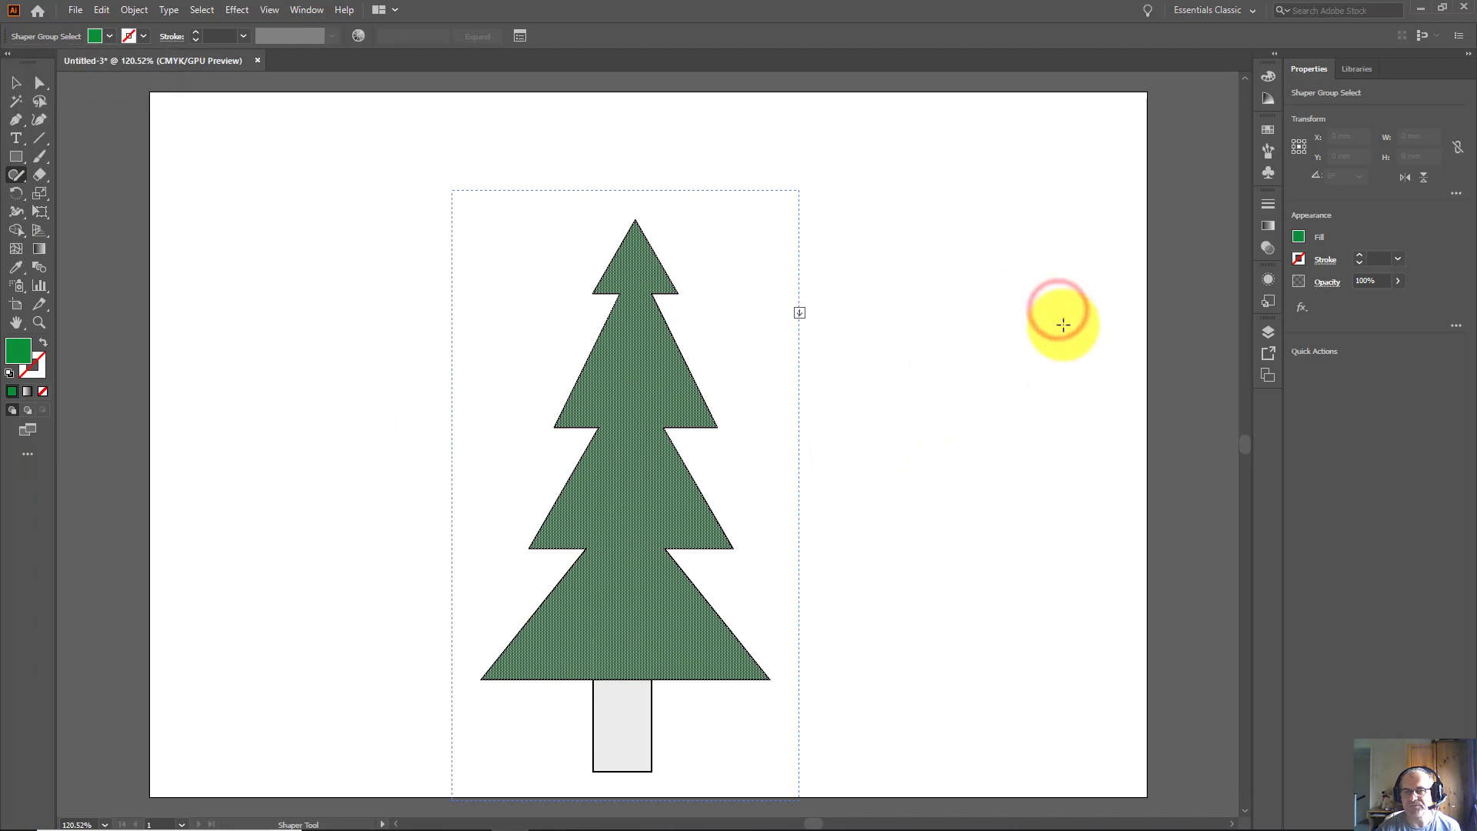
click(1061, 320)
click(1065, 325)
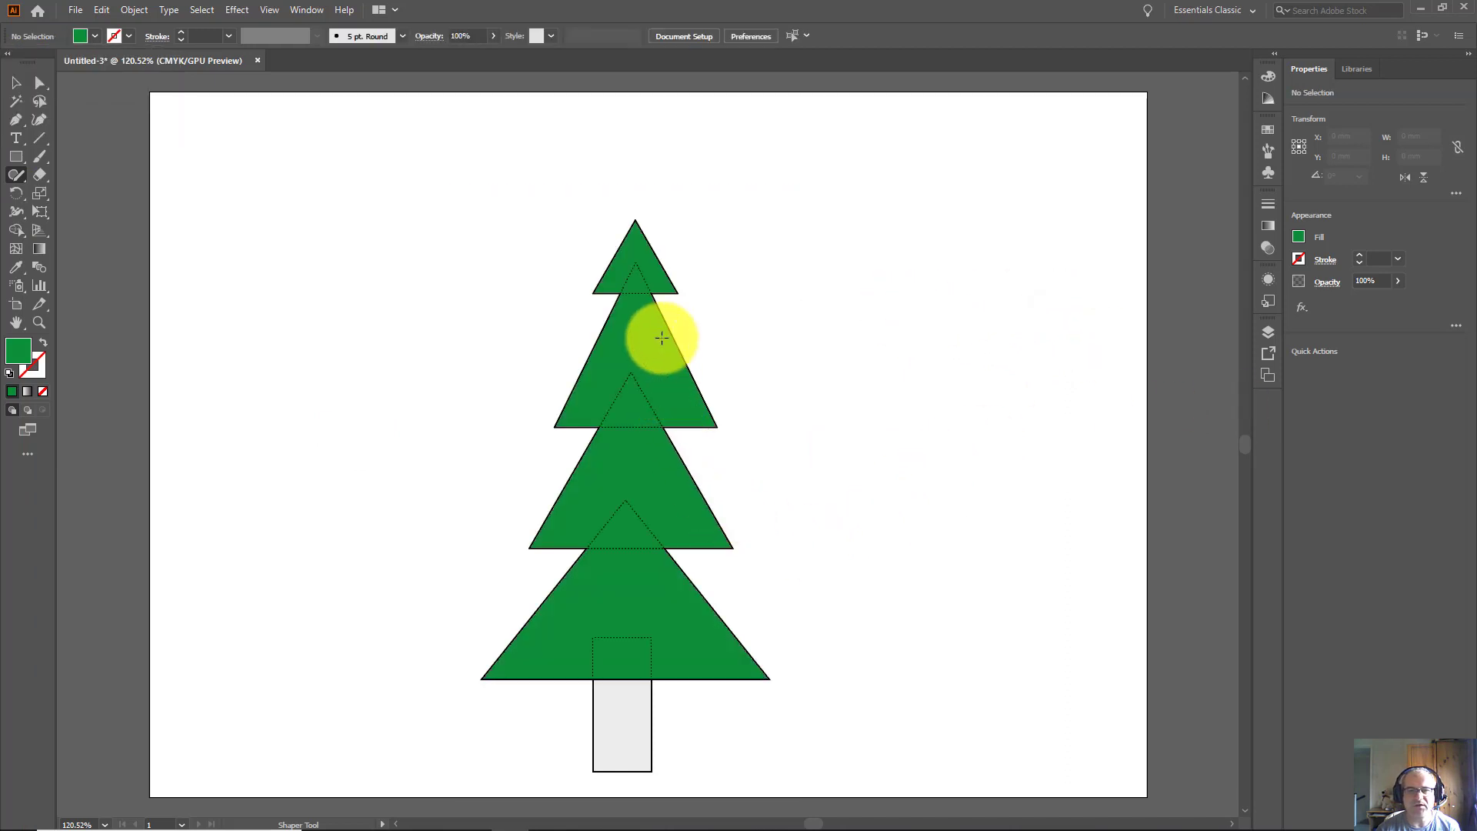
Narrow the bottom triangle of the tree crown from both sides to about 82 mm wide.
click(629, 455)
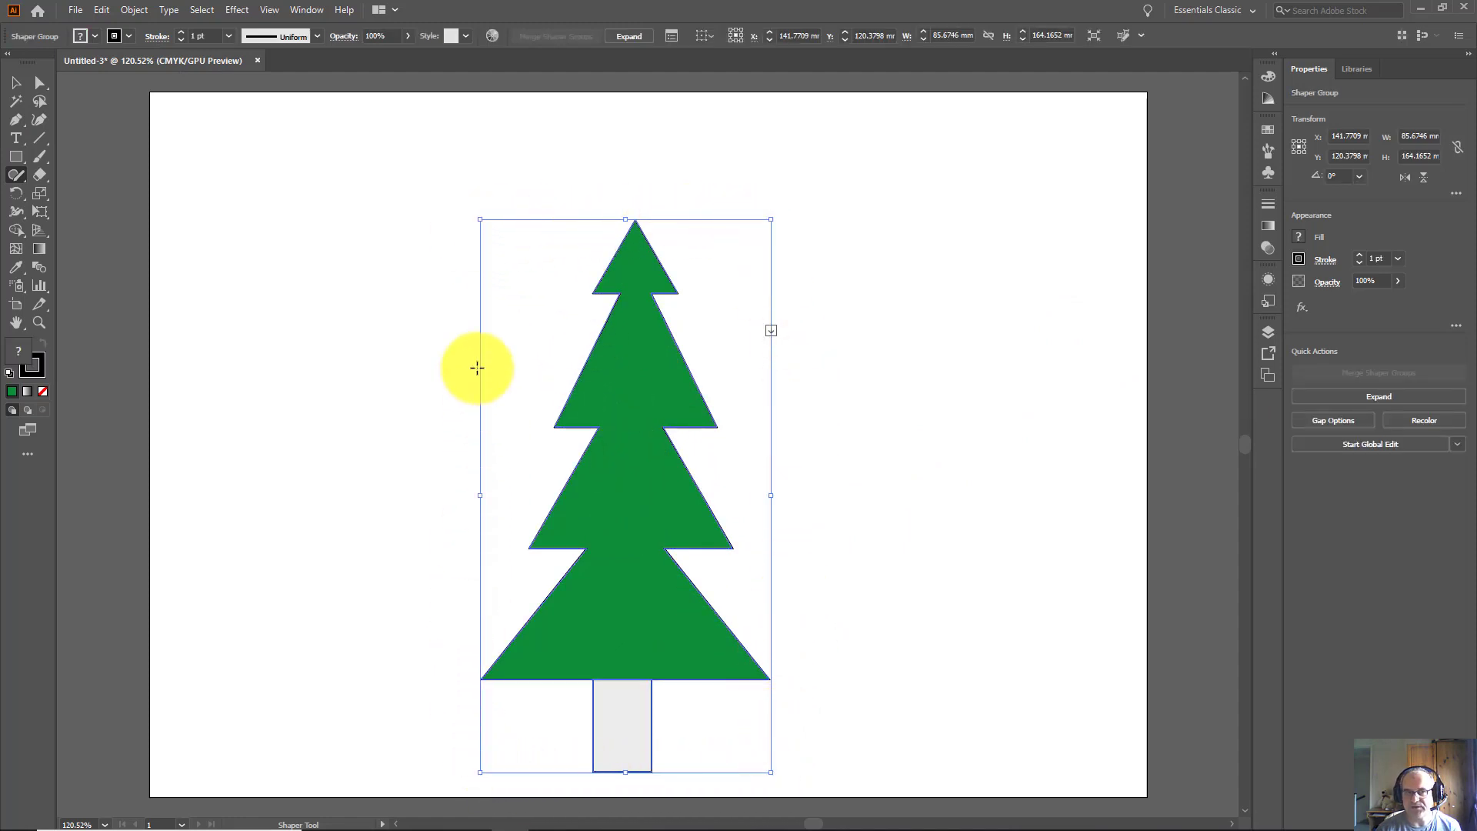
click(706, 606)
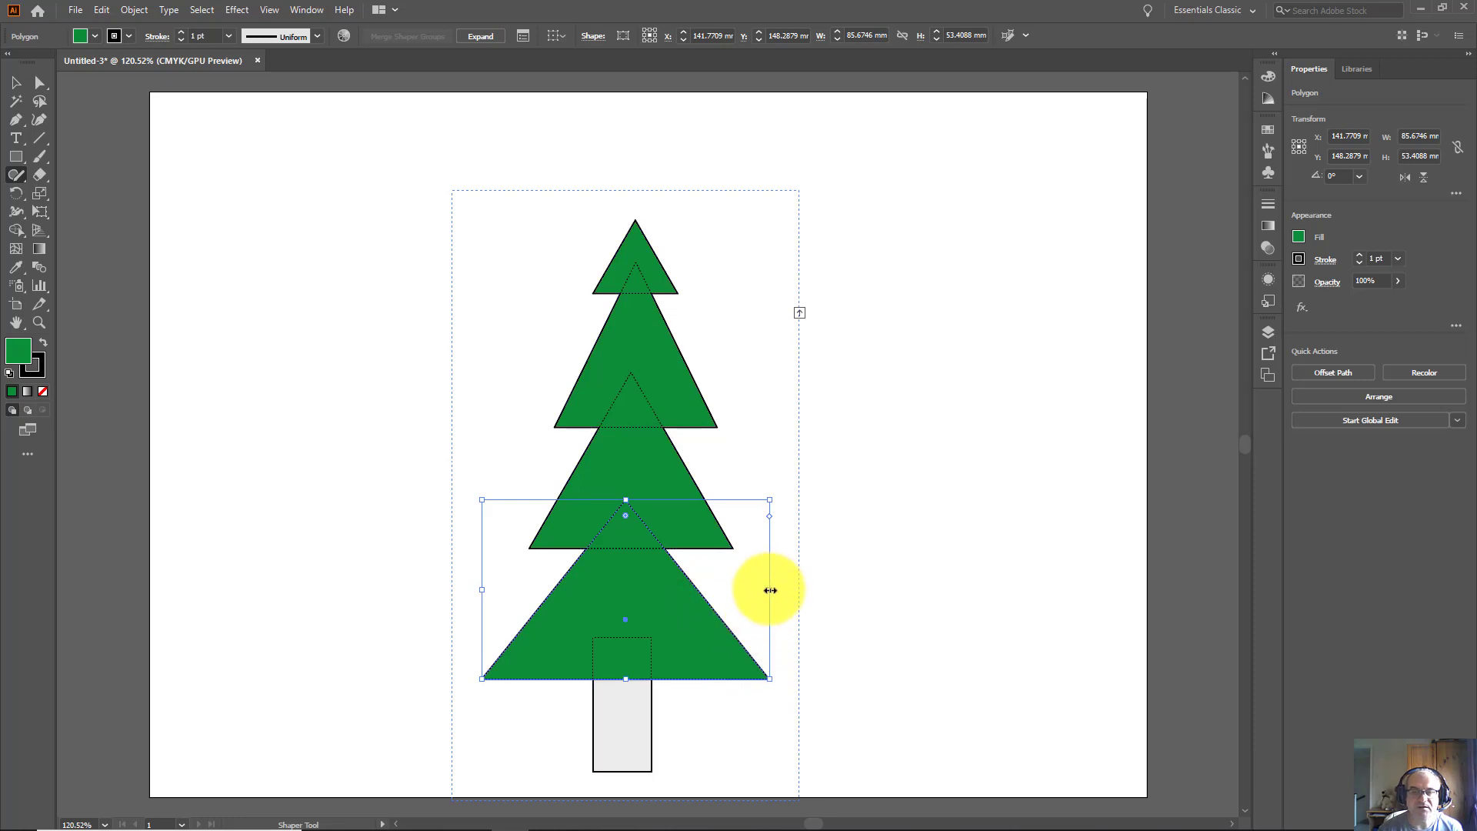
drag(770, 590, 762, 590)
drag(482, 591, 488, 590)
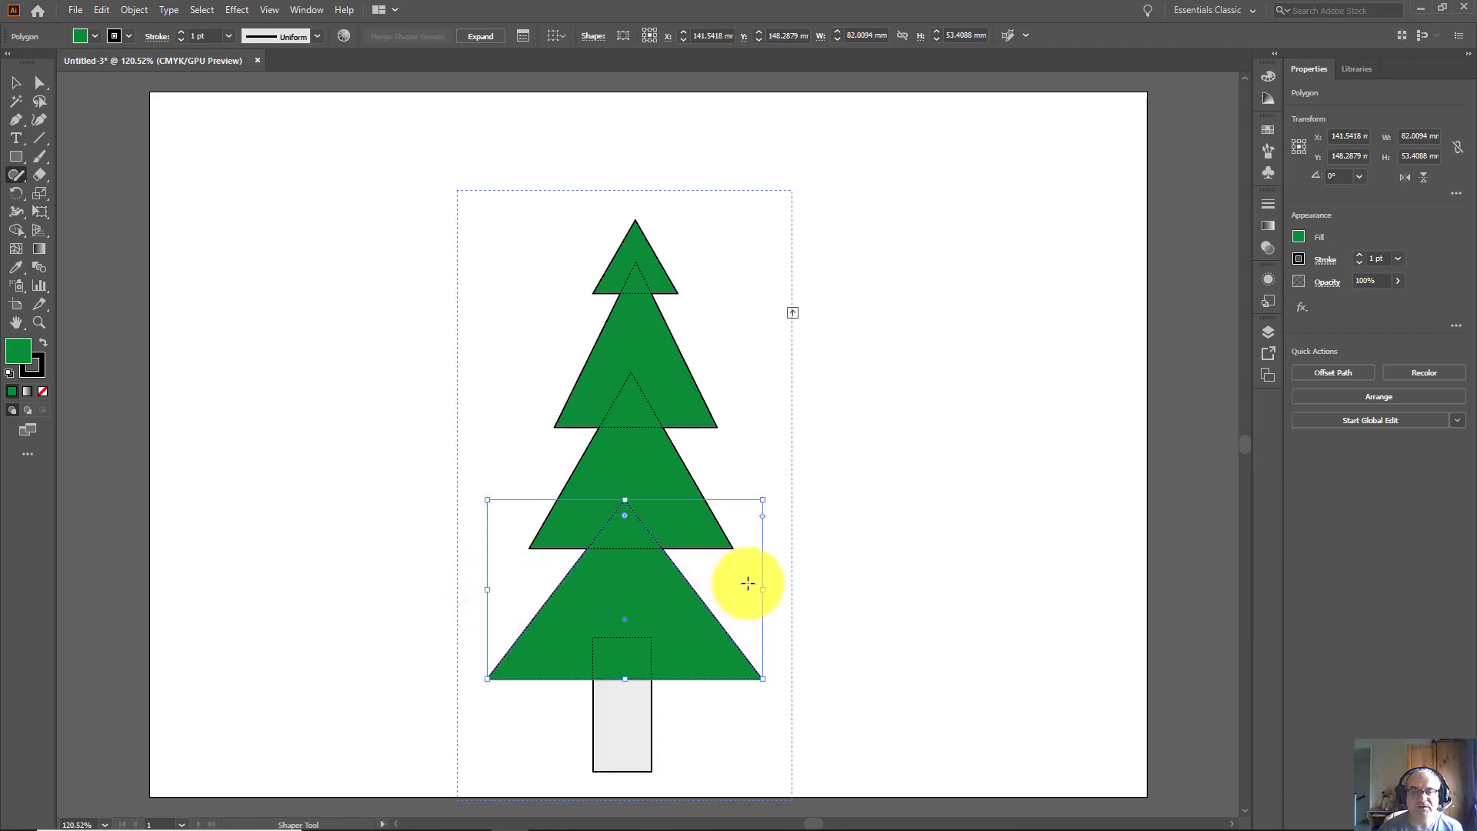
Fill the trunk inside the Shaper group with a grey-brown swatch and deselect it.
click(623, 470)
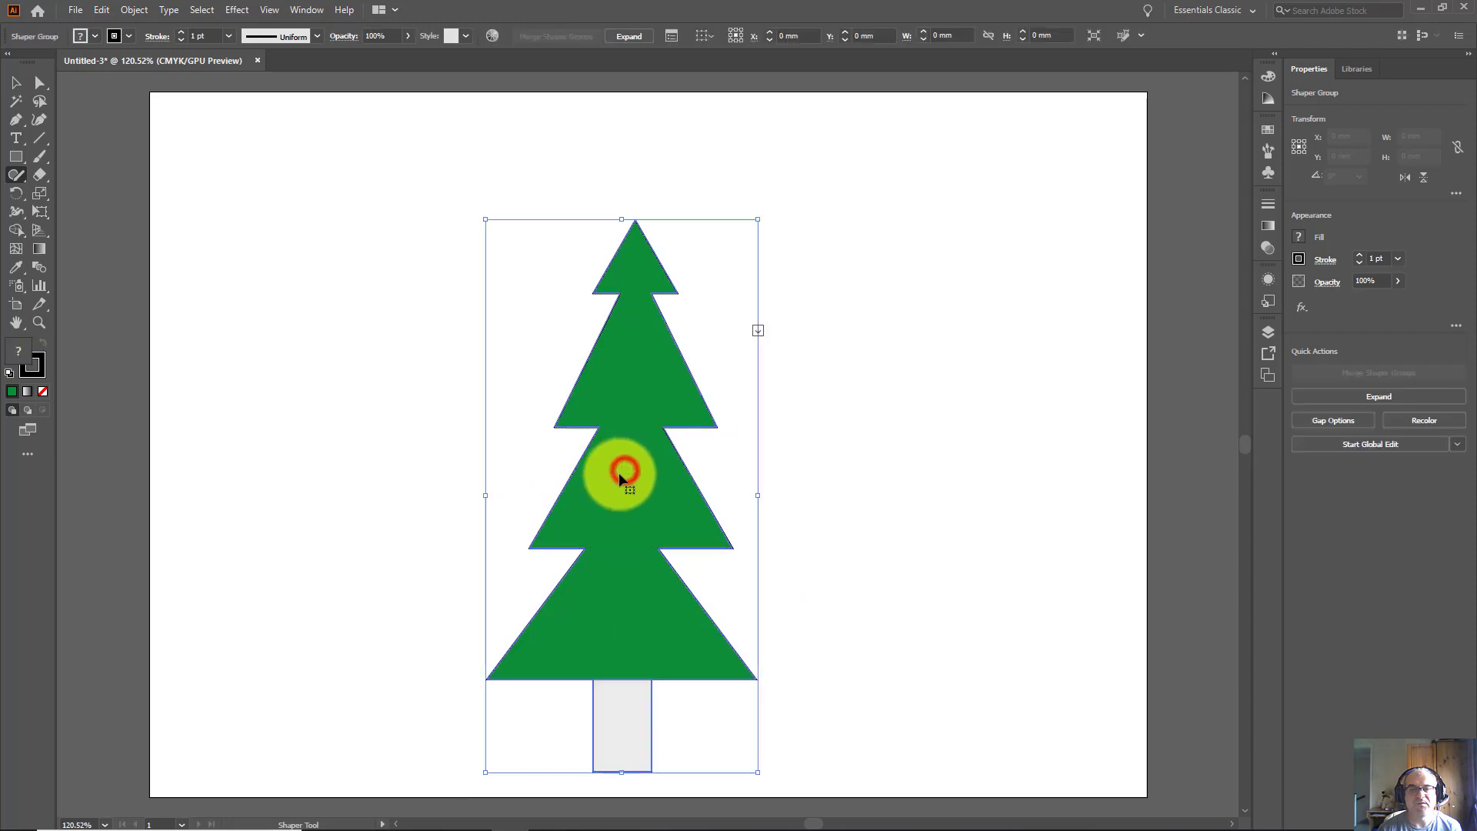
click(629, 739)
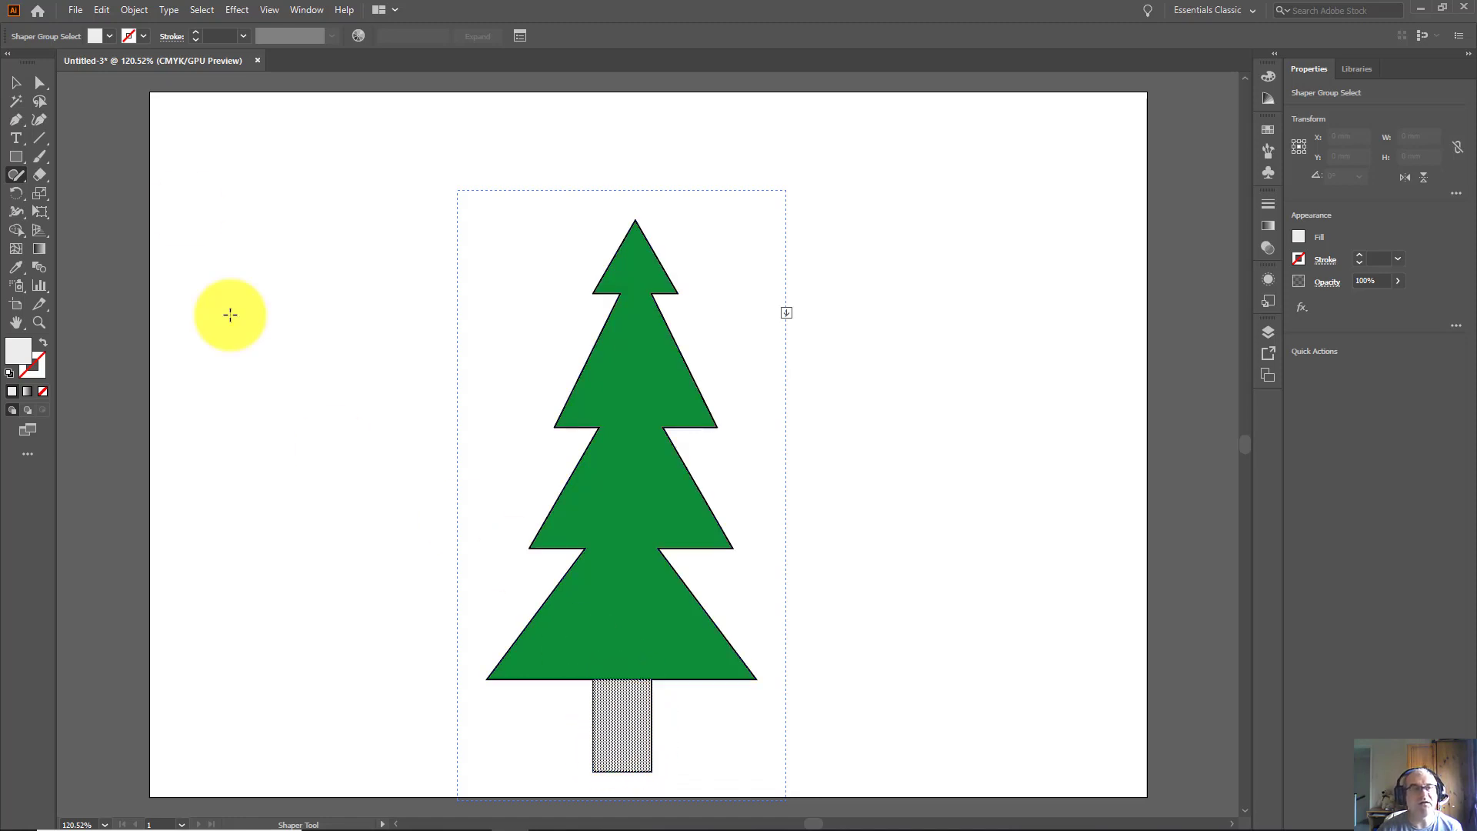
click(108, 36)
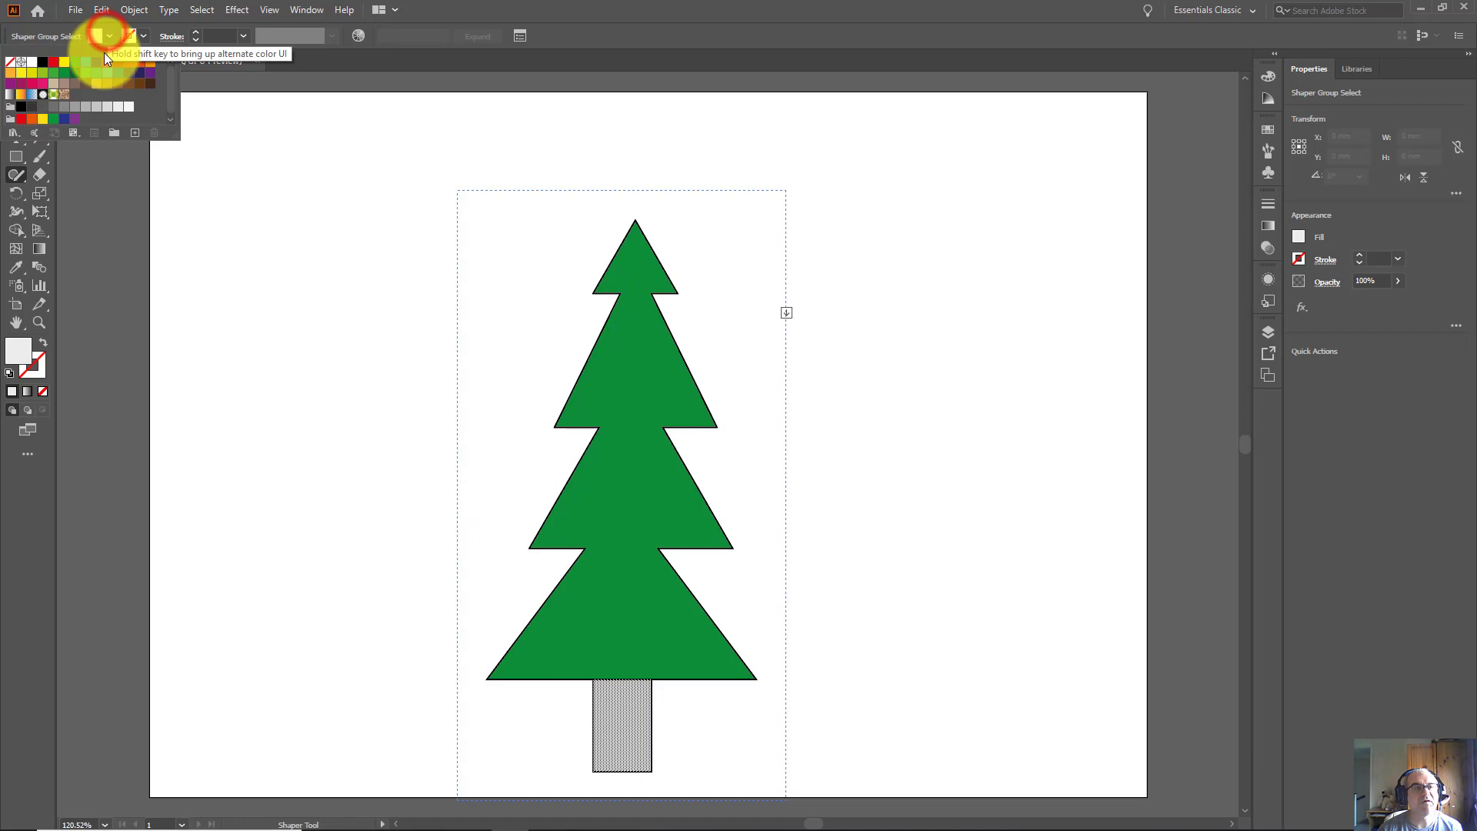
click(73, 86)
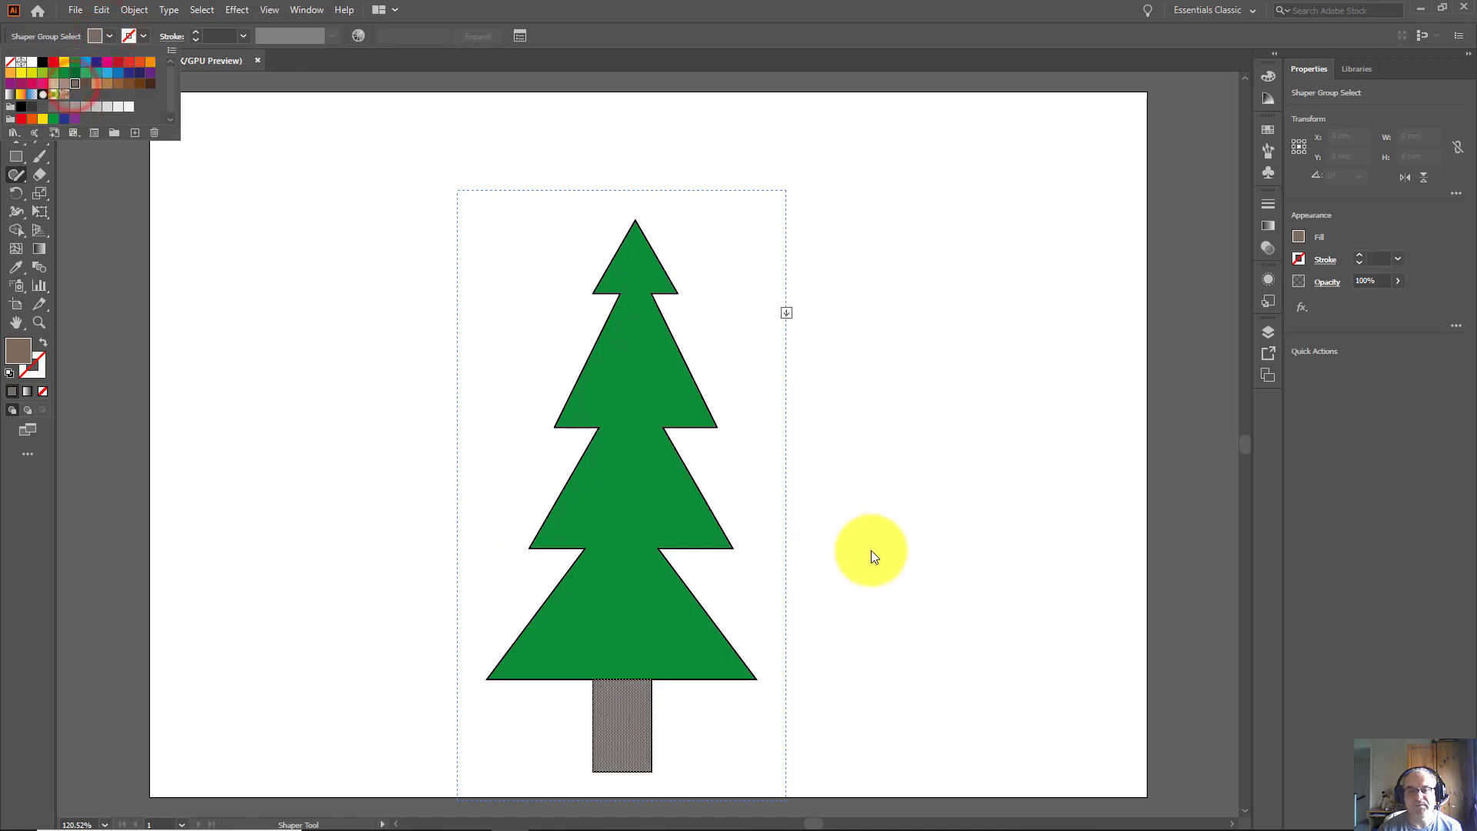
click(948, 519)
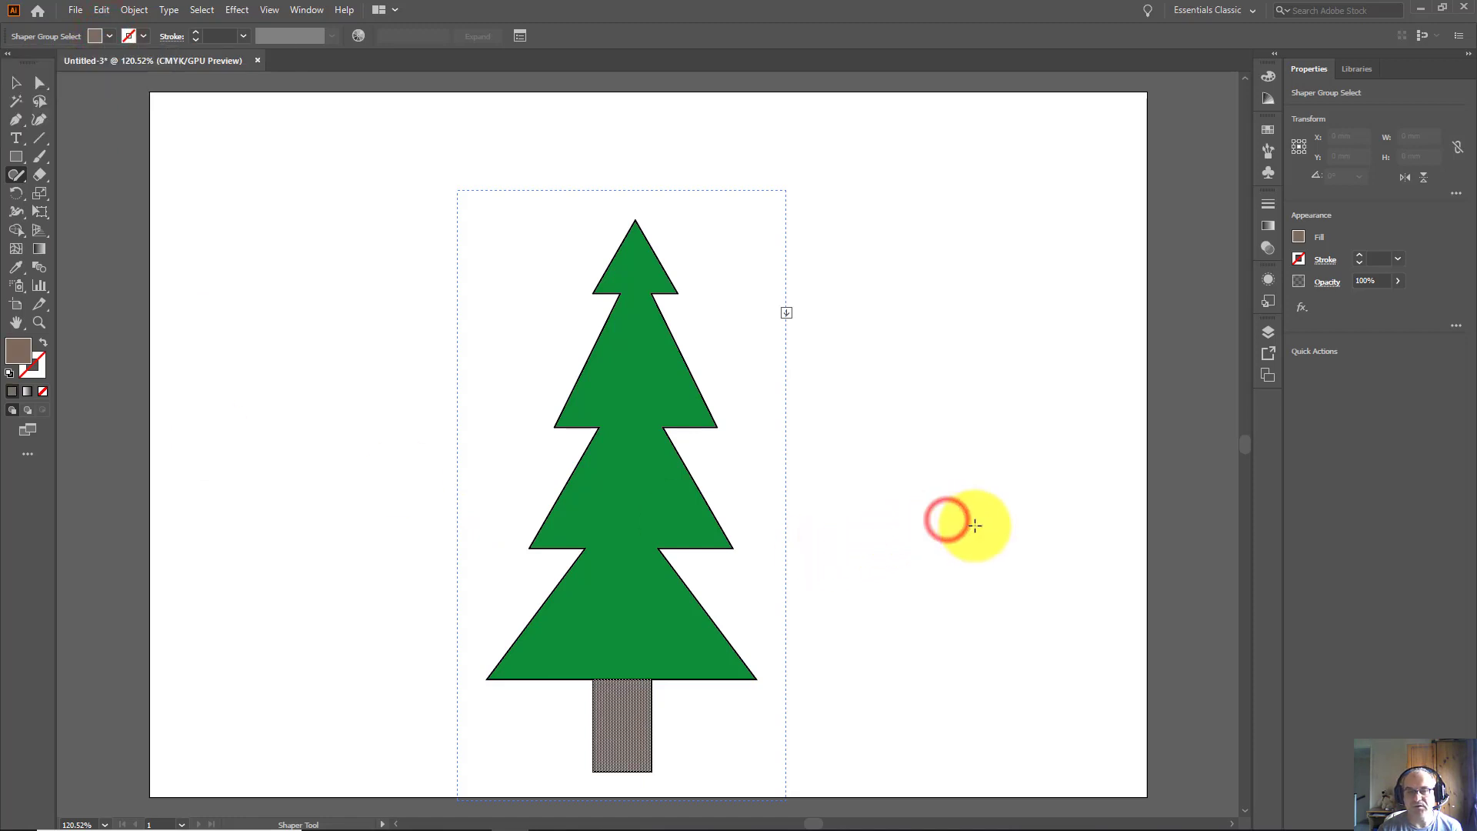
click(976, 524)
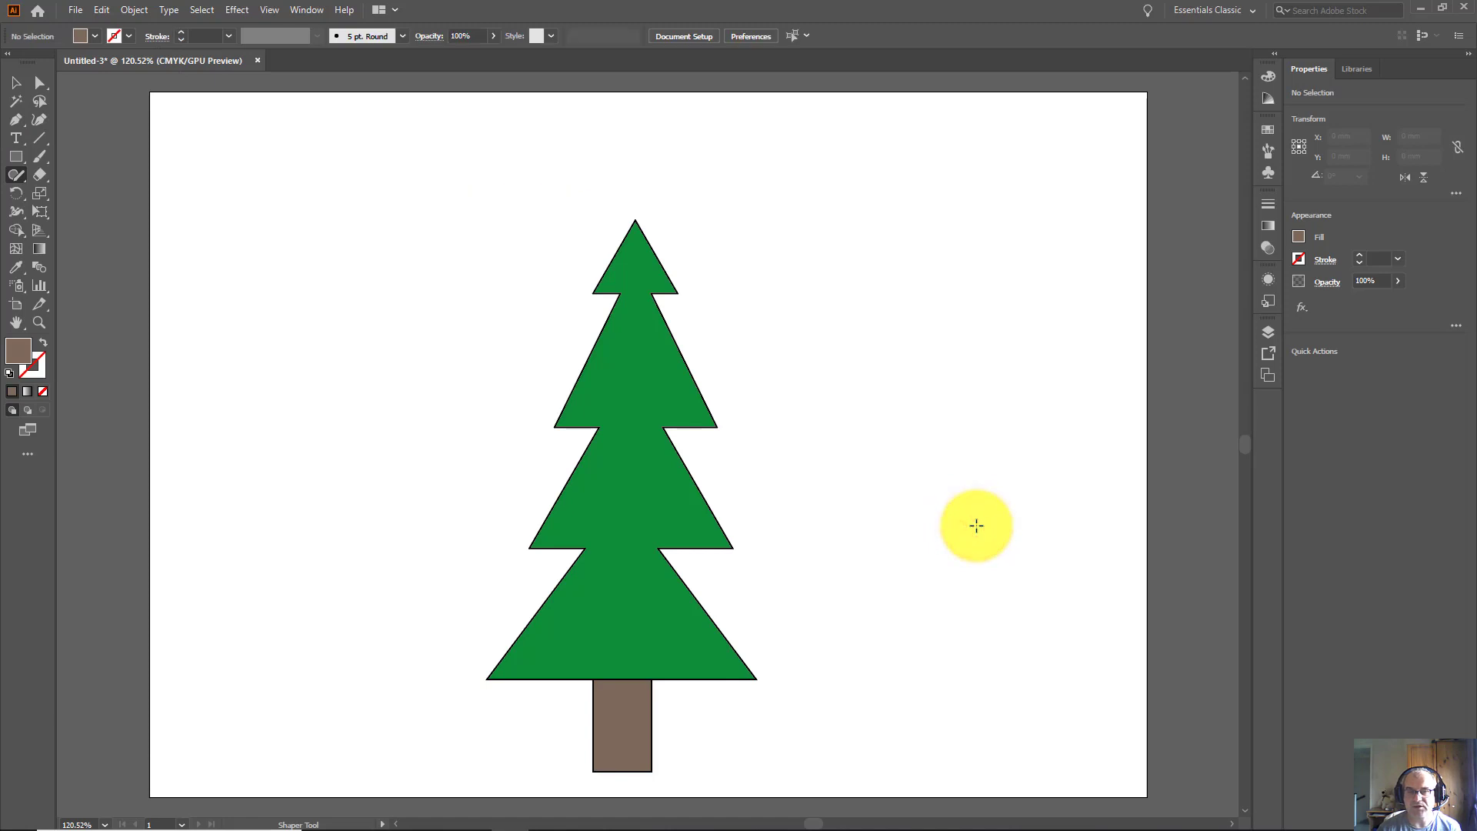
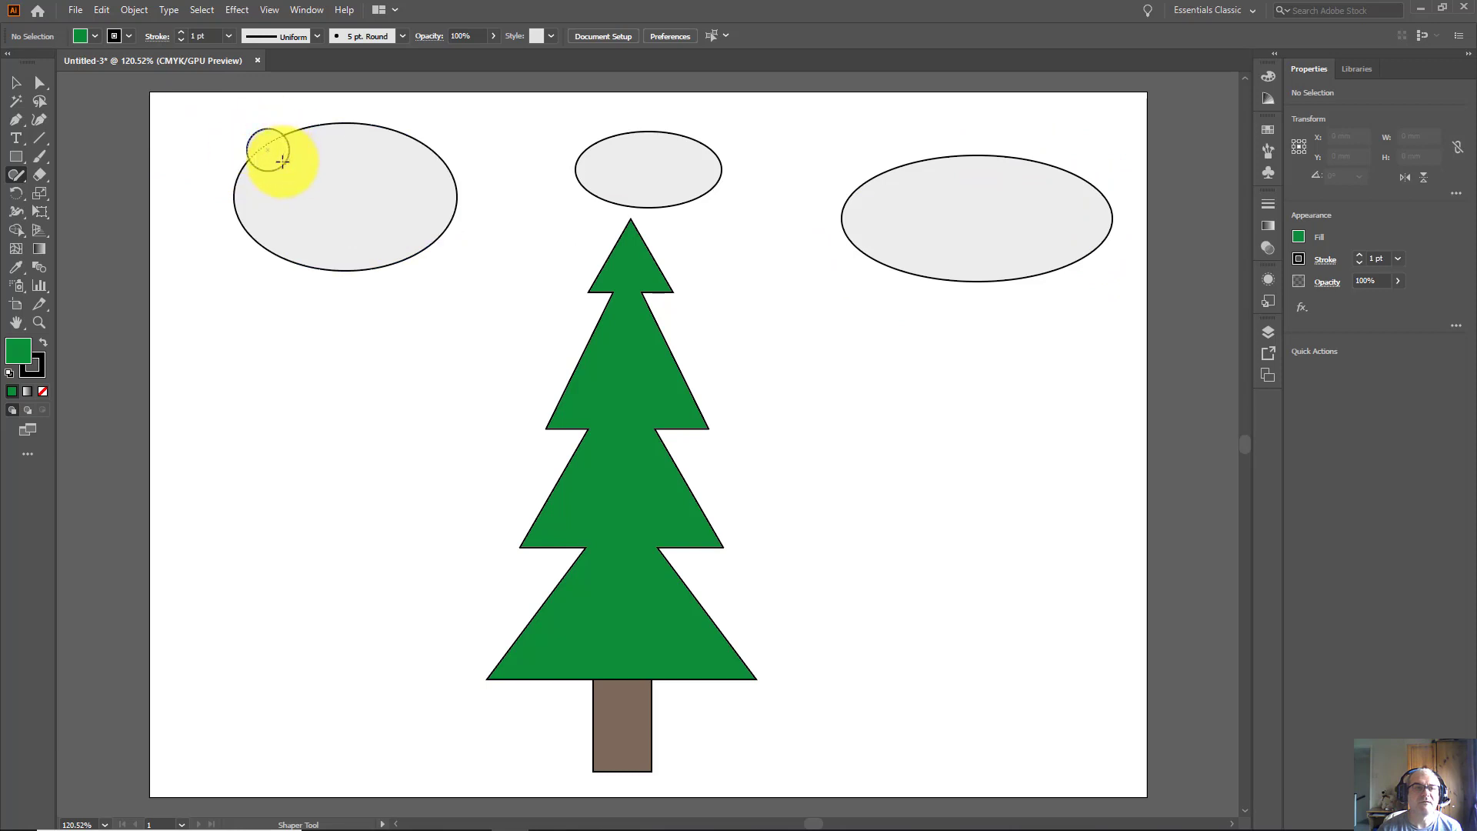
Sketch circles about 13 and 16 mm and an ellipse about 26 x 19 mm on the left ellipse's upper edge, and shift them into overlap.
mouse_move(282, 146)
mouse_down()
mouse_move(328, 102)
mouse_move(371, 125)
mouse_move(370, 154)
mouse_move(283, 146)
mouse_up()
mouse_move(394, 104)
mouse_down()
mouse_move(362, 139)
mouse_move(412, 125)
mouse_move(389, 108)
mouse_move(427, 133)
mouse_up()
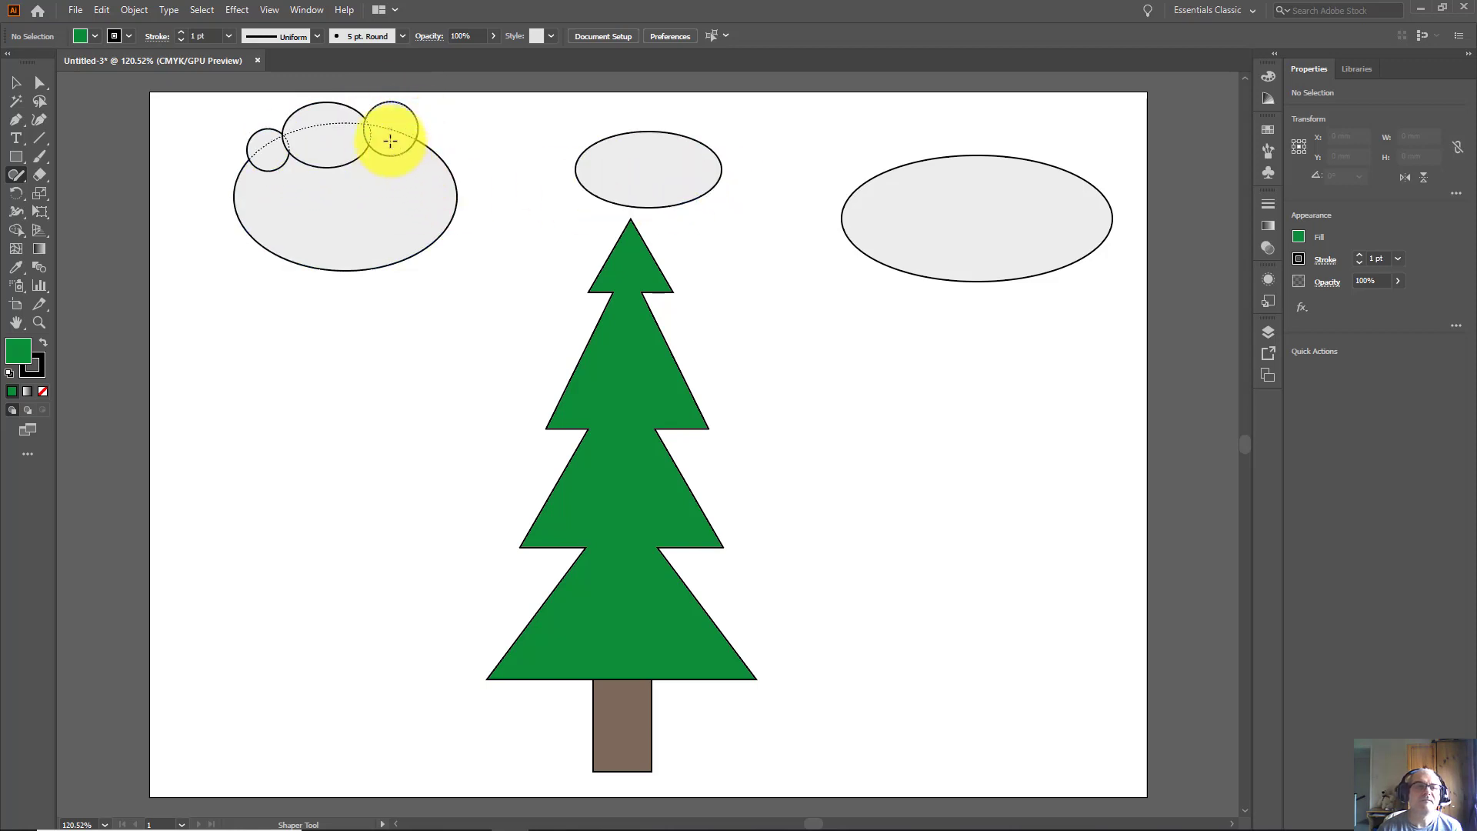
click(391, 131)
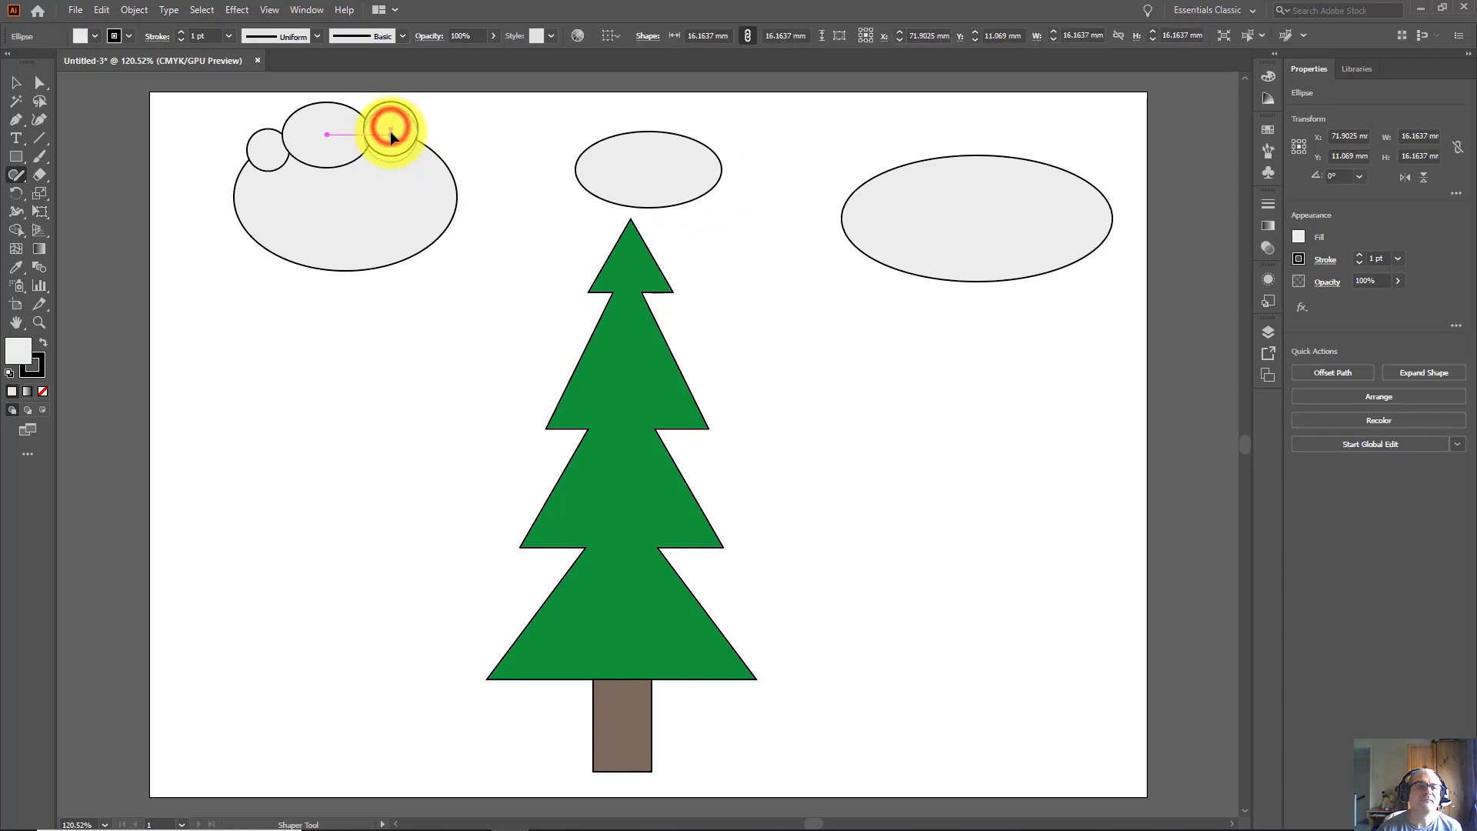
click(266, 150)
drag(265, 157, 266, 163)
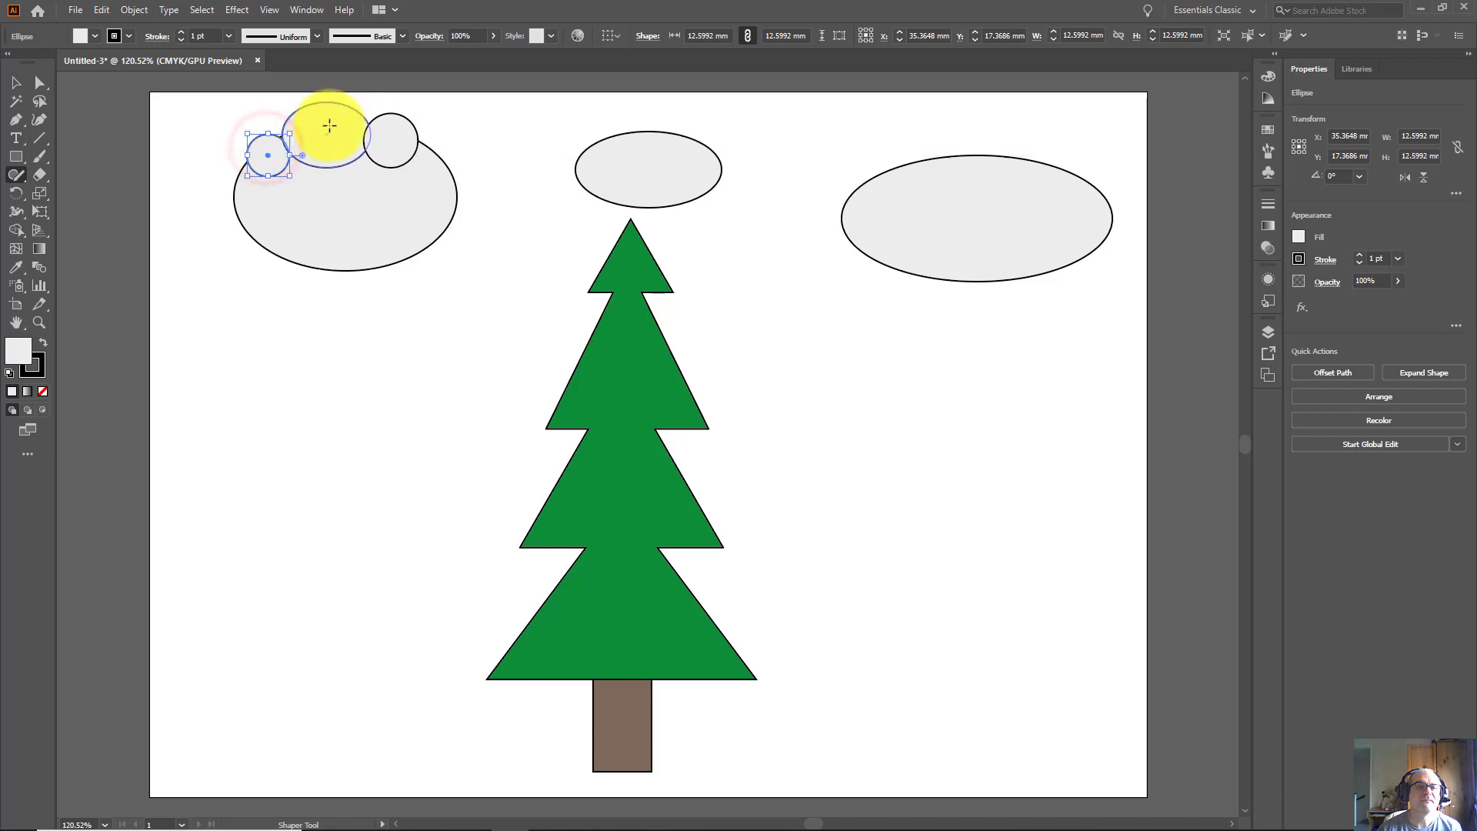
click(324, 132)
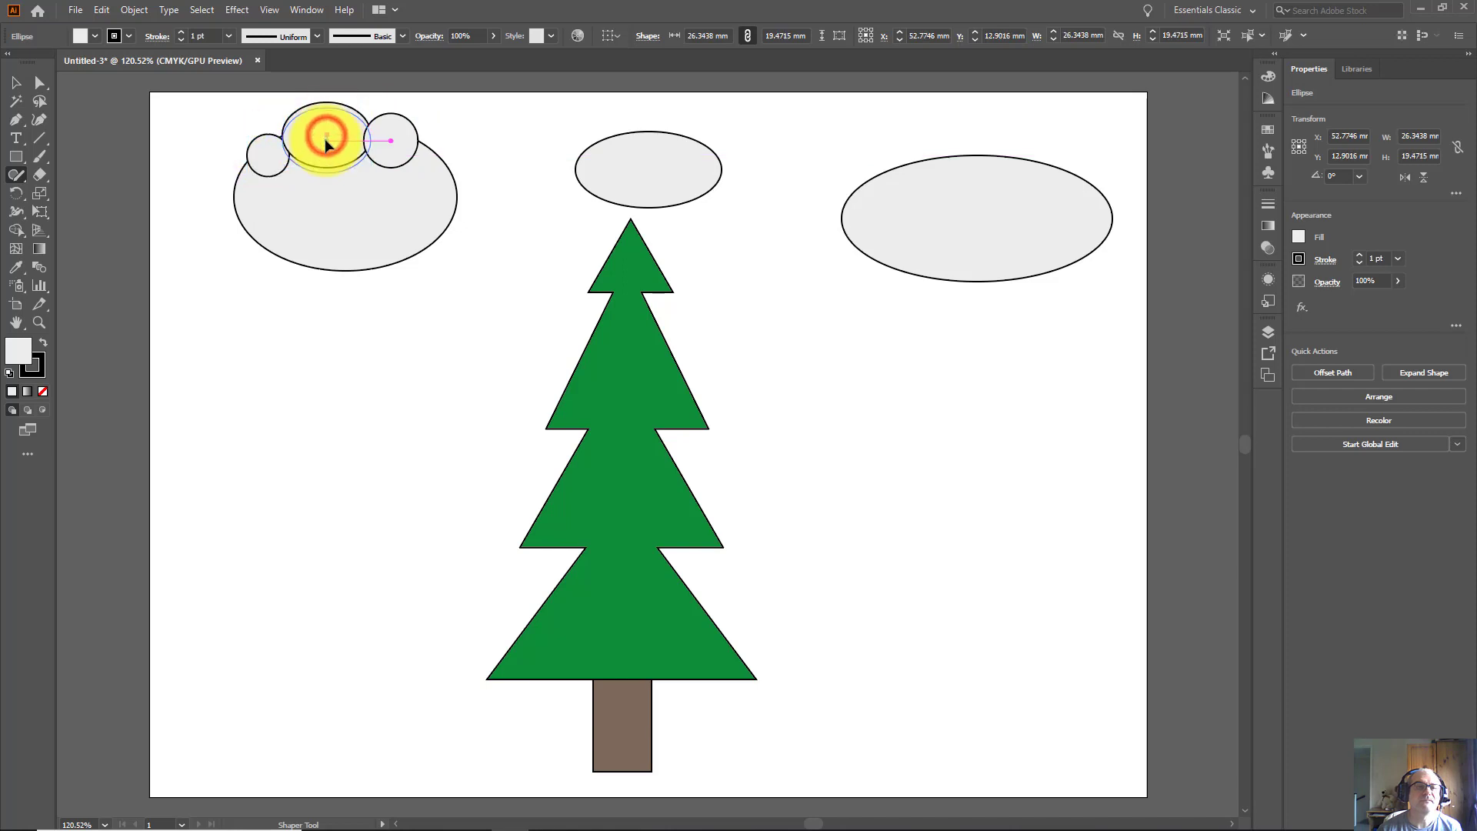
click(326, 146)
click(269, 156)
drag(402, 140, 389, 145)
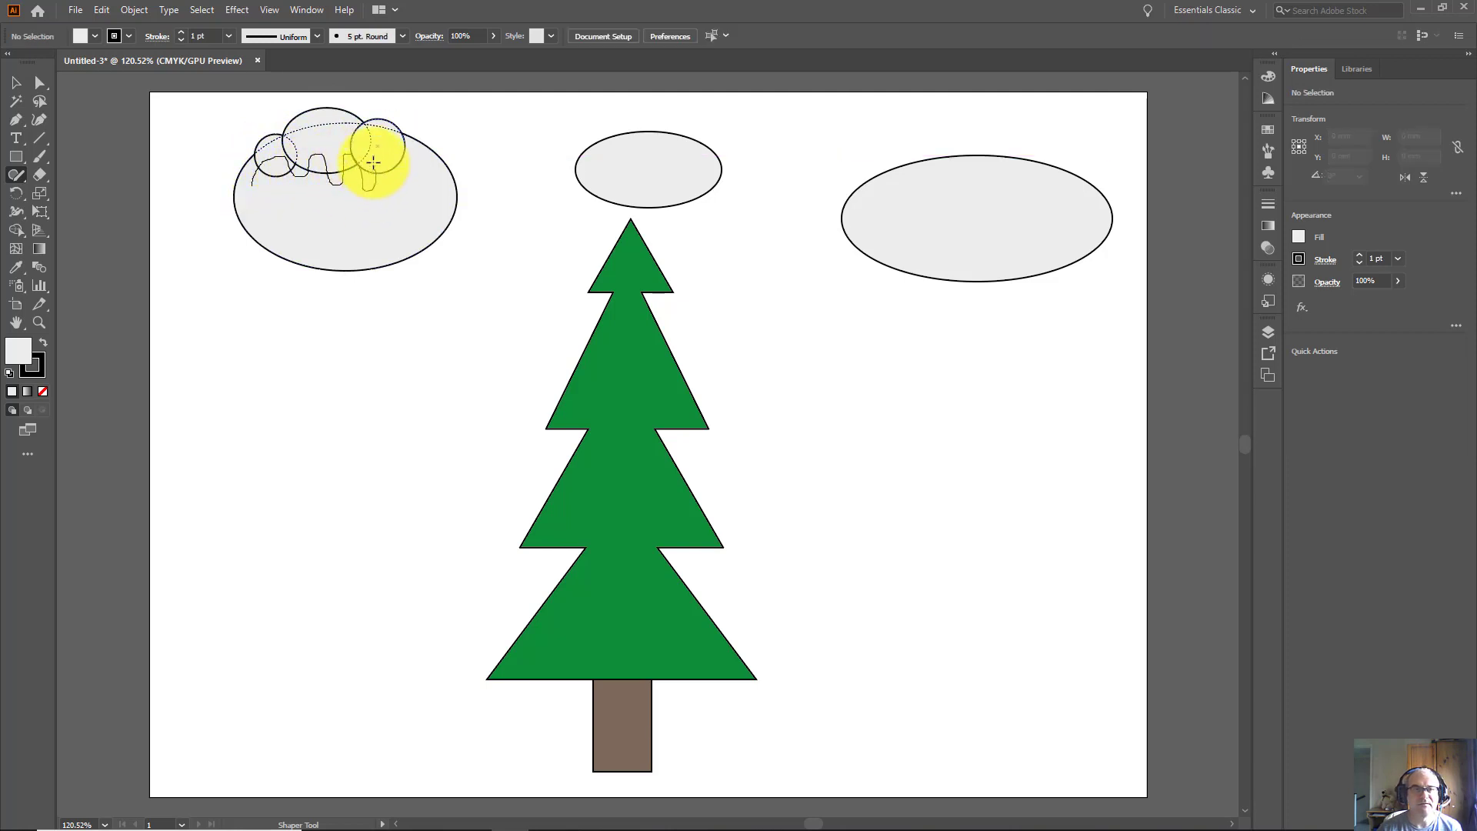
Merge the large left ellipse and its three bumps into one cloud by scribbling across their overlaps, and flatten the cloud vertically.
drag(399, 167, 395, 164)
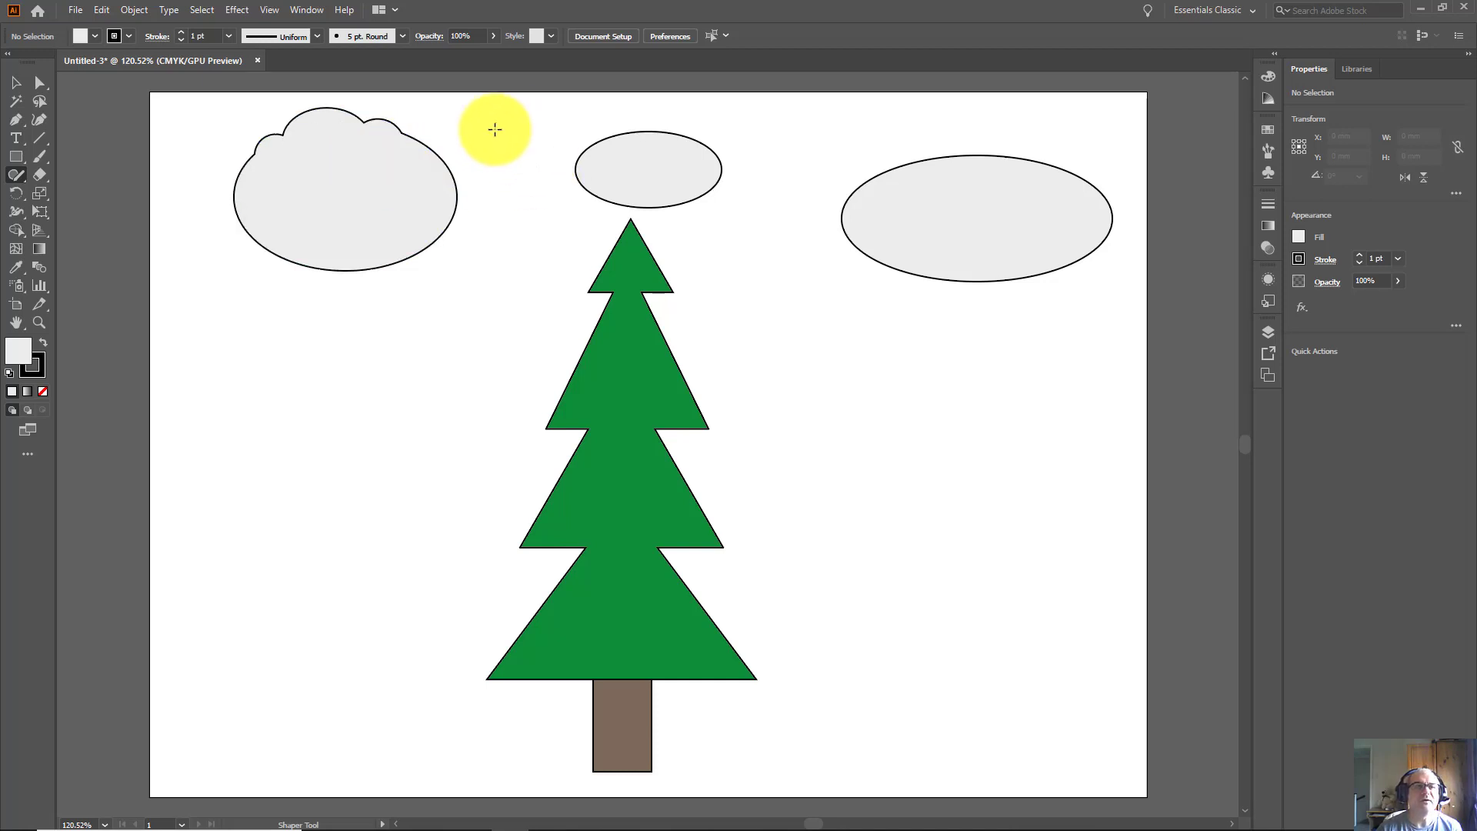
click(330, 199)
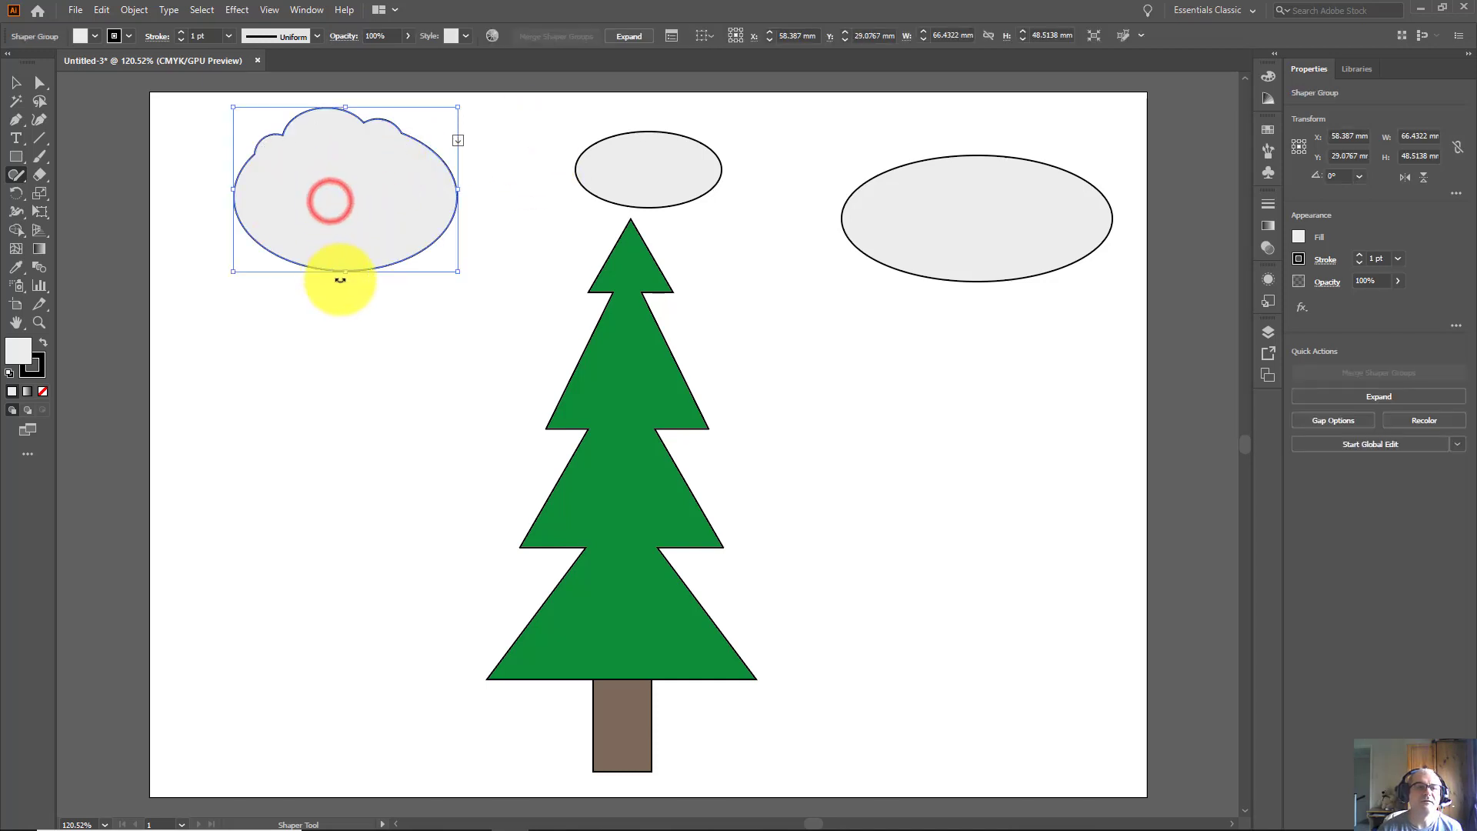
drag(347, 273, 350, 224)
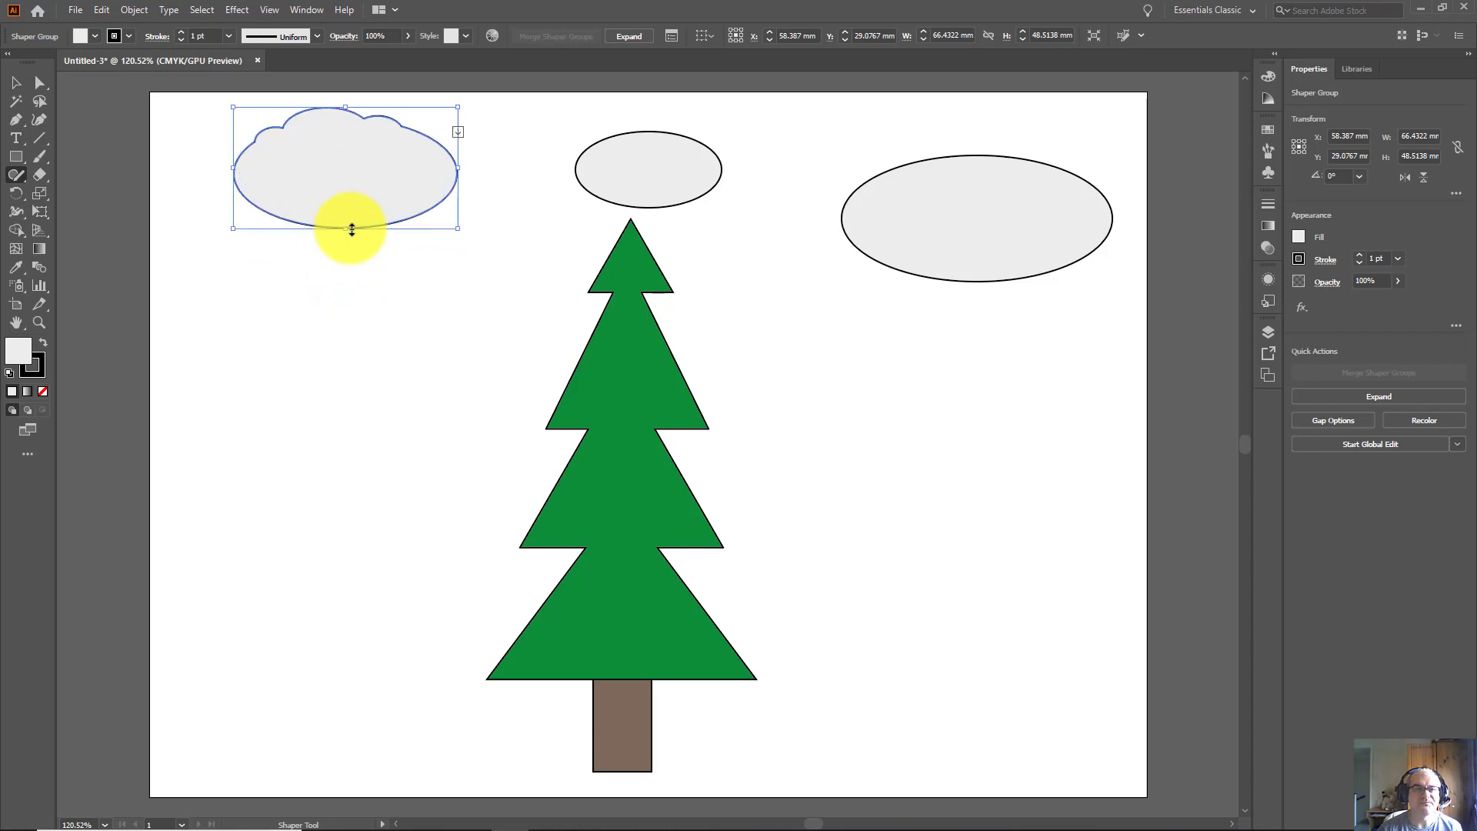
click(320, 214)
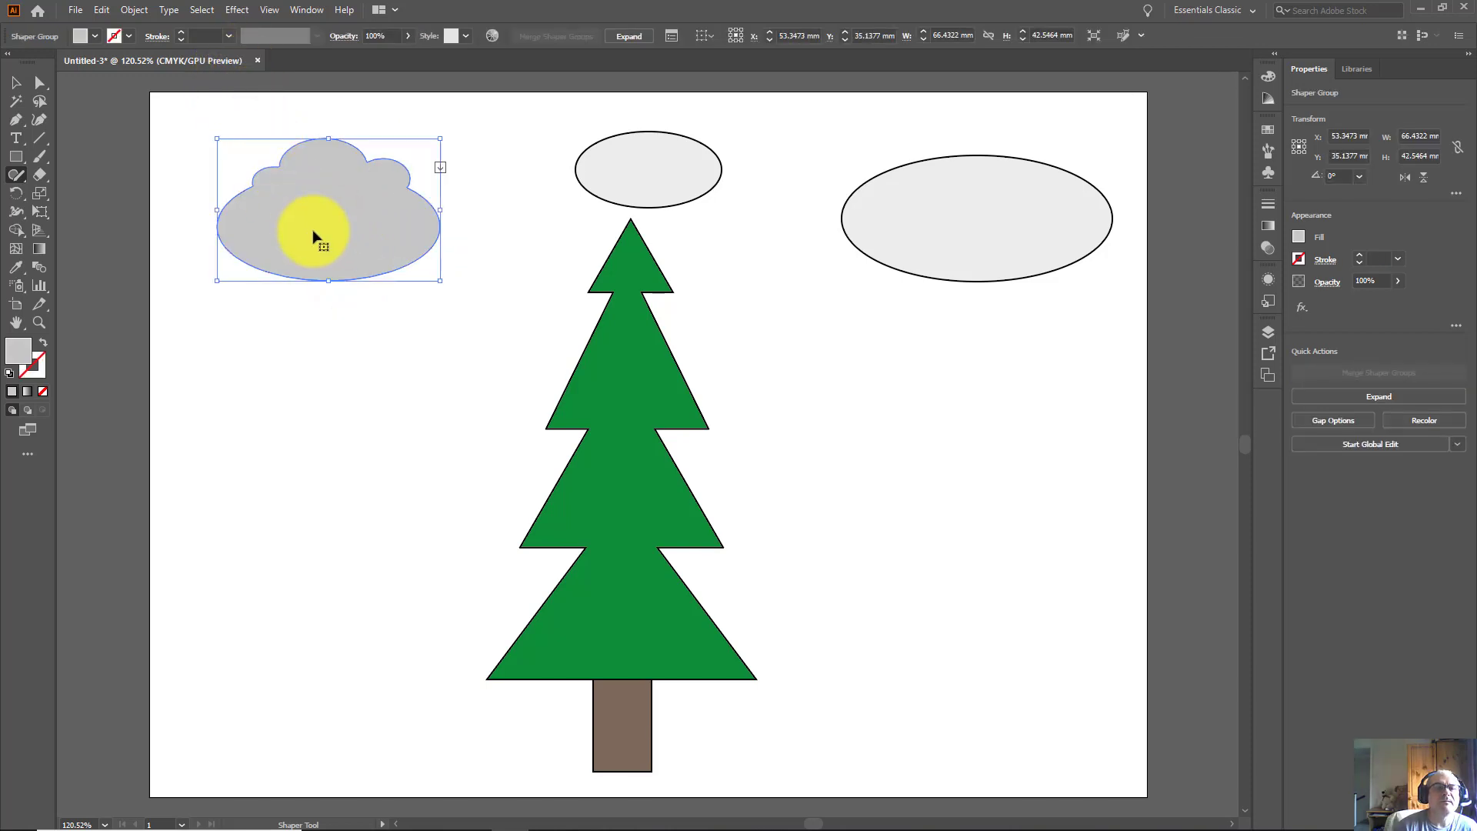
drag(329, 280, 334, 260)
click(277, 344)
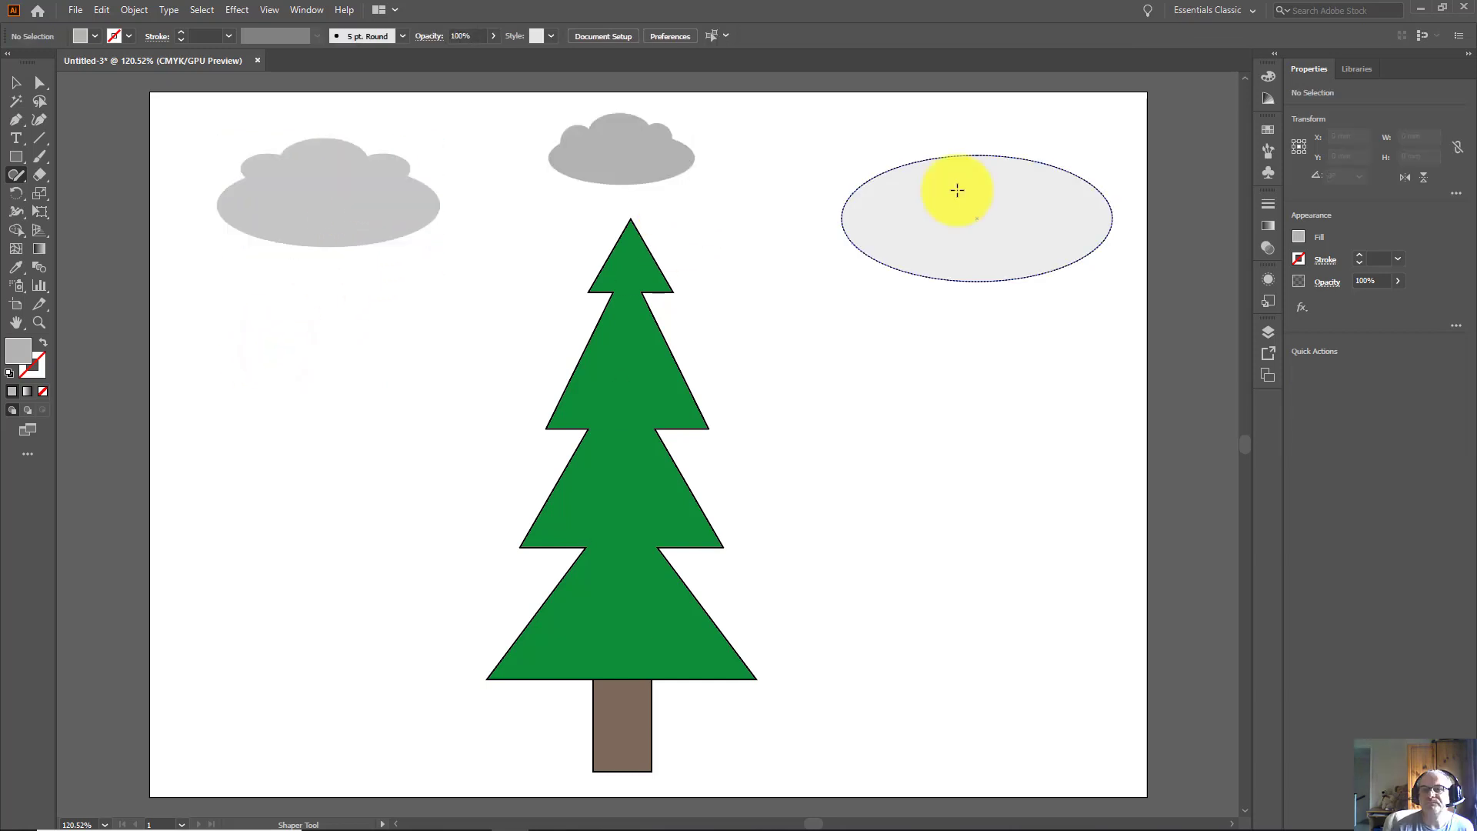
Remove the outline of the large ellipse right of the treetop and move it slightly towards the tree.
click(957, 190)
drag(951, 203, 926, 191)
click(927, 378)
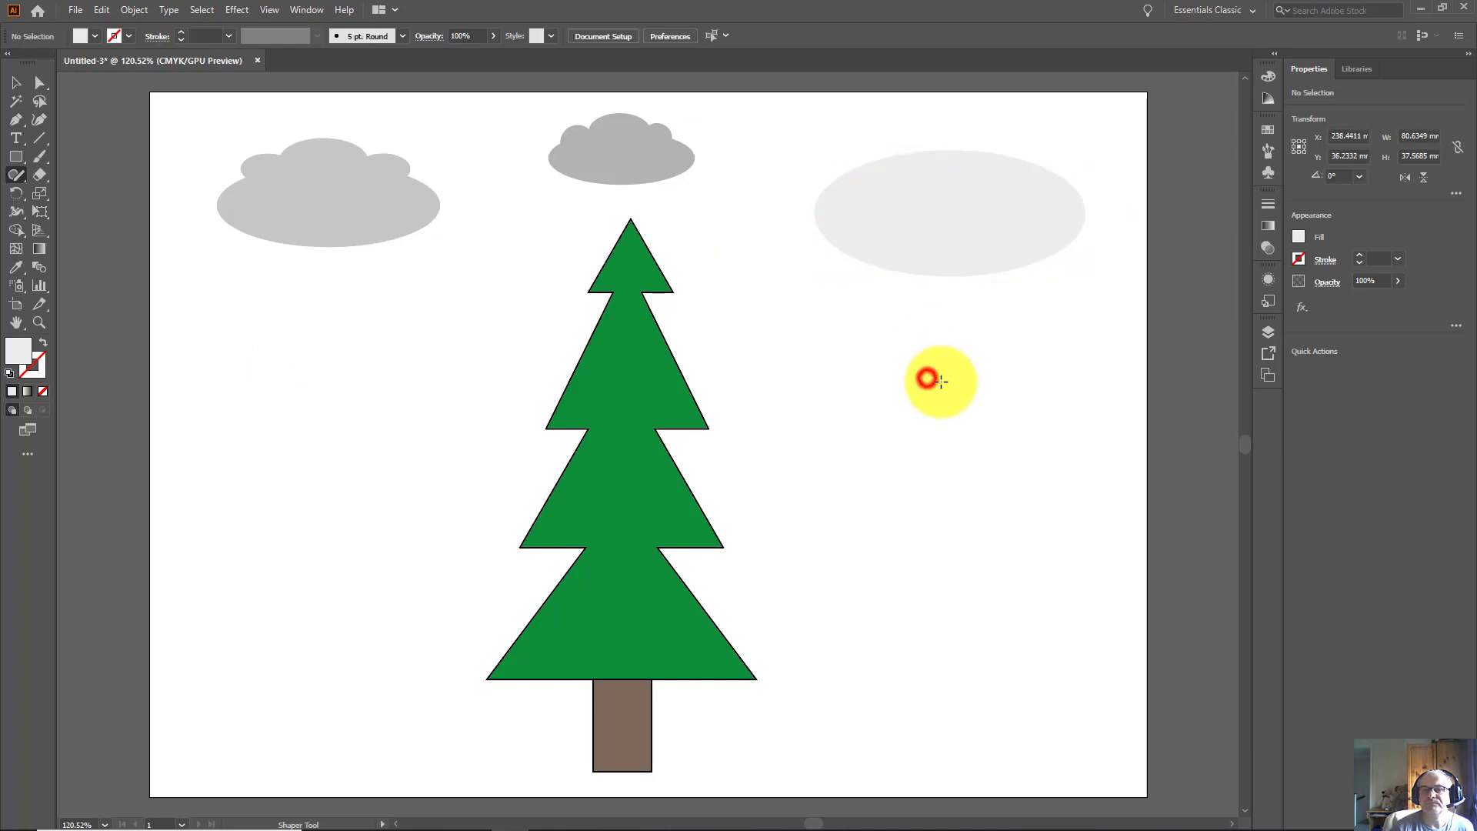
Sketch two bumps on the right ellipse's upper edge: an ellipse about 18 x 11 mm and another about 23 mm wide.
click(835, 144)
mouse_move(891, 155)
mouse_down()
mouse_move(838, 145)
mouse_move(903, 141)
mouse_move(888, 174)
mouse_move(955, 177)
mouse_move(962, 161)
mouse_move(931, 138)
mouse_up()
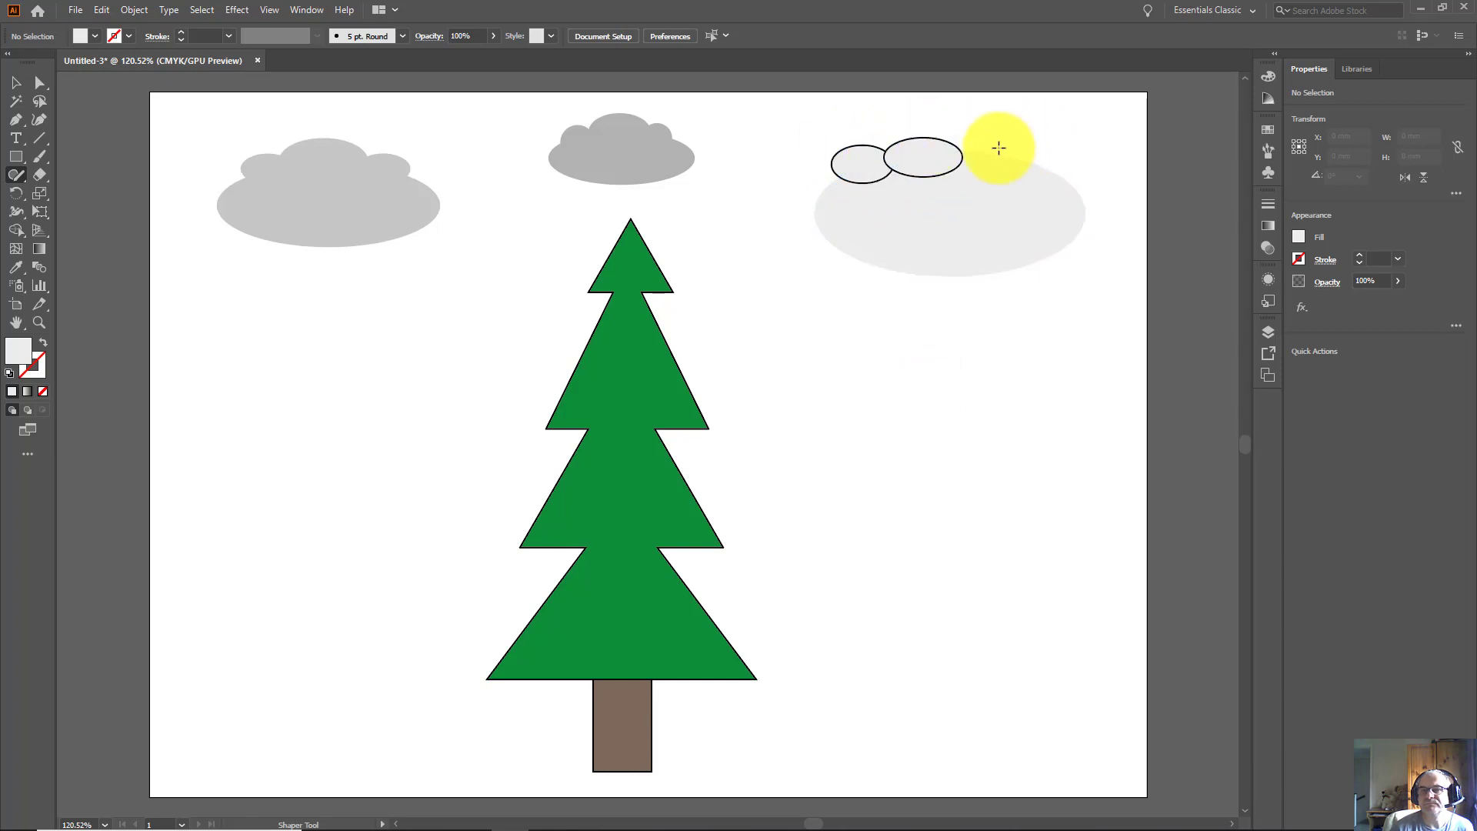
mouse_move(1028, 145)
mouse_down()
mouse_move(960, 162)
mouse_move(982, 180)
mouse_move(1031, 148)
mouse_up()
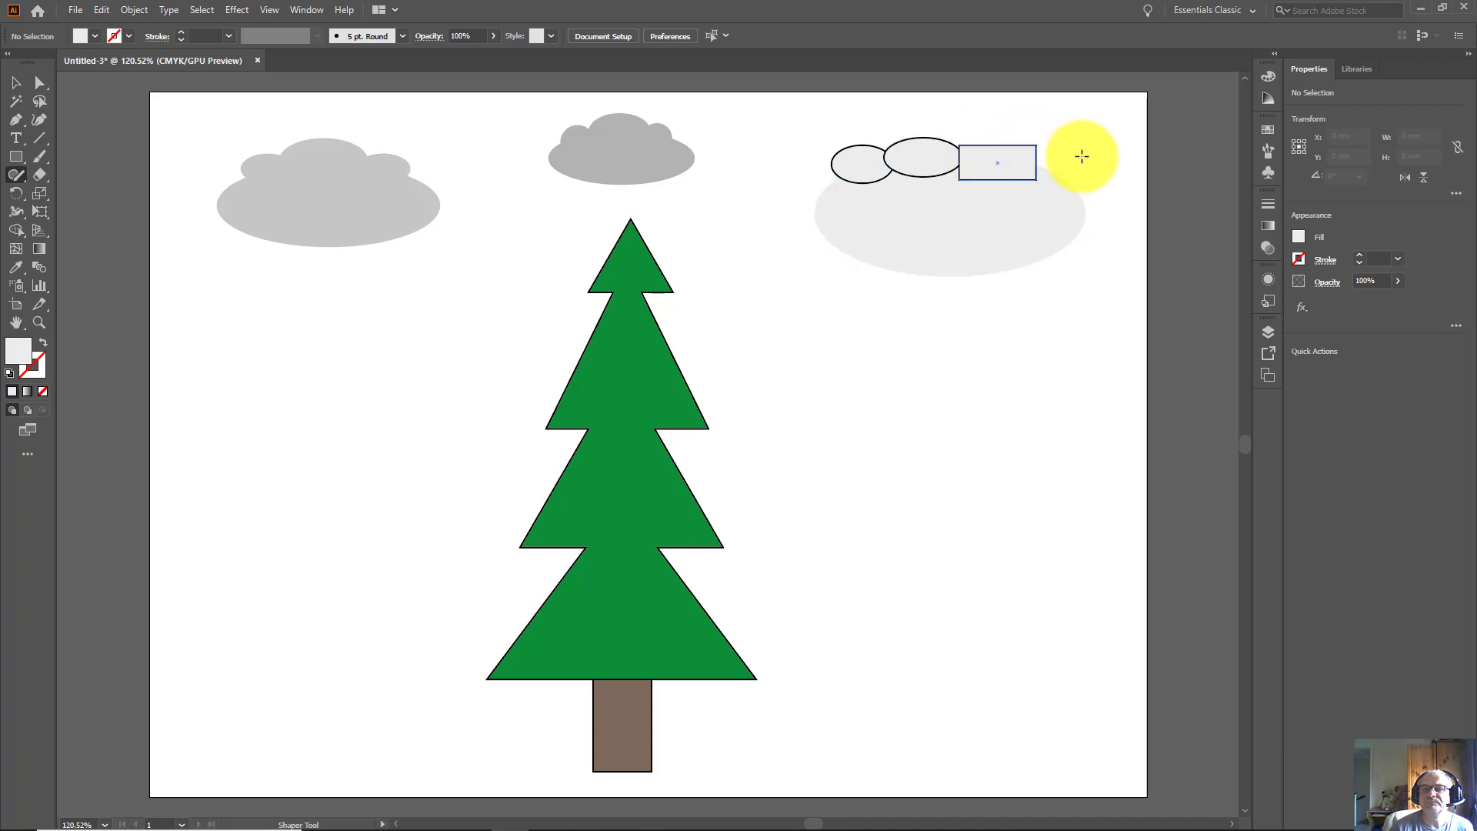
click(1005, 159)
key(Delete)
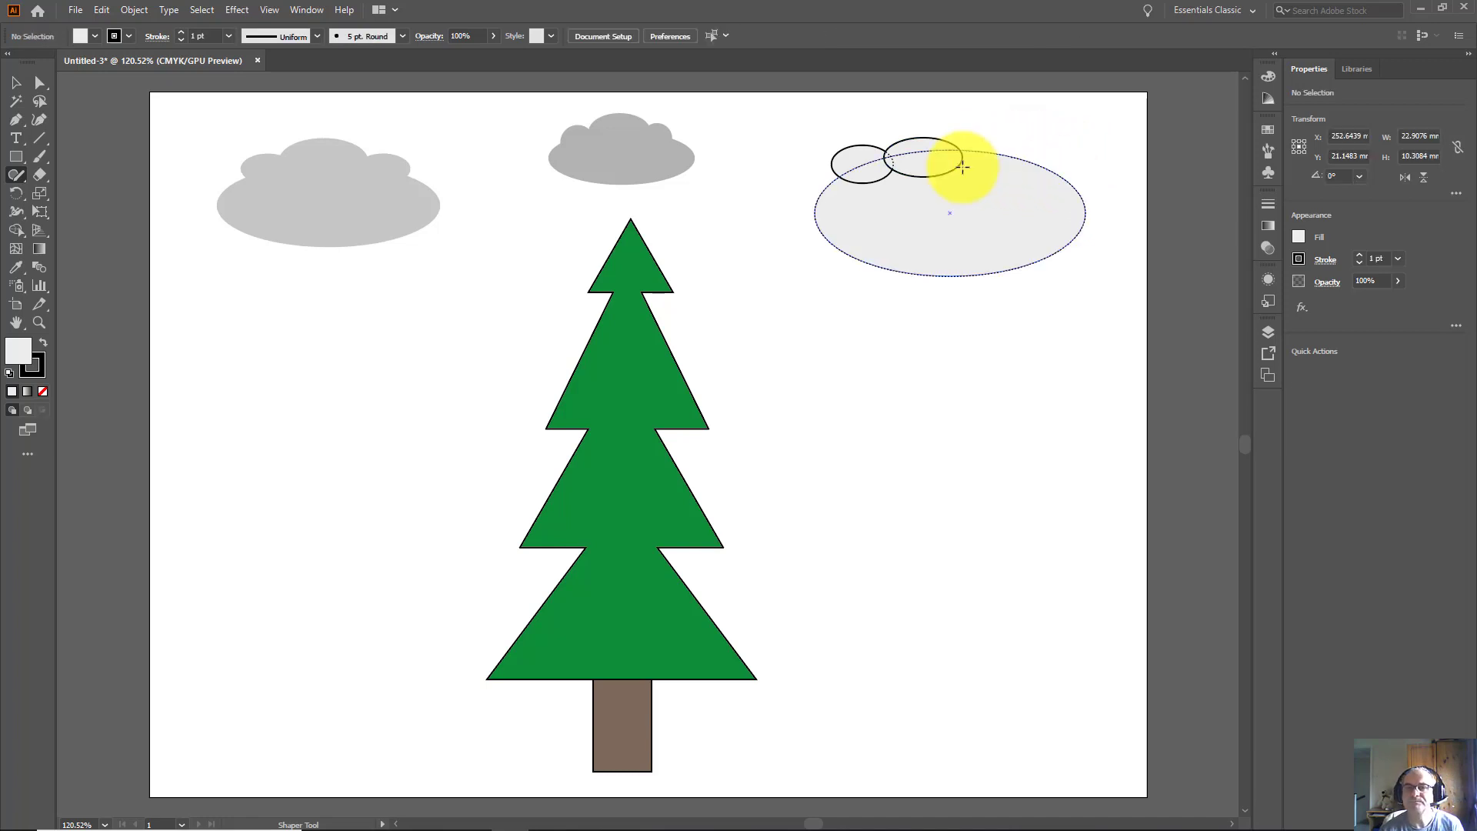
Enlarge the wider bump to about 23 x 15 mm at the ellipse's centre, shift the smaller bump beside it, and add a third bump opposite.
mouse_move(928, 159)
mouse_down()
mouse_move(952, 159)
mouse_move(950, 123)
mouse_up()
click(846, 166)
drag(848, 167, 875, 161)
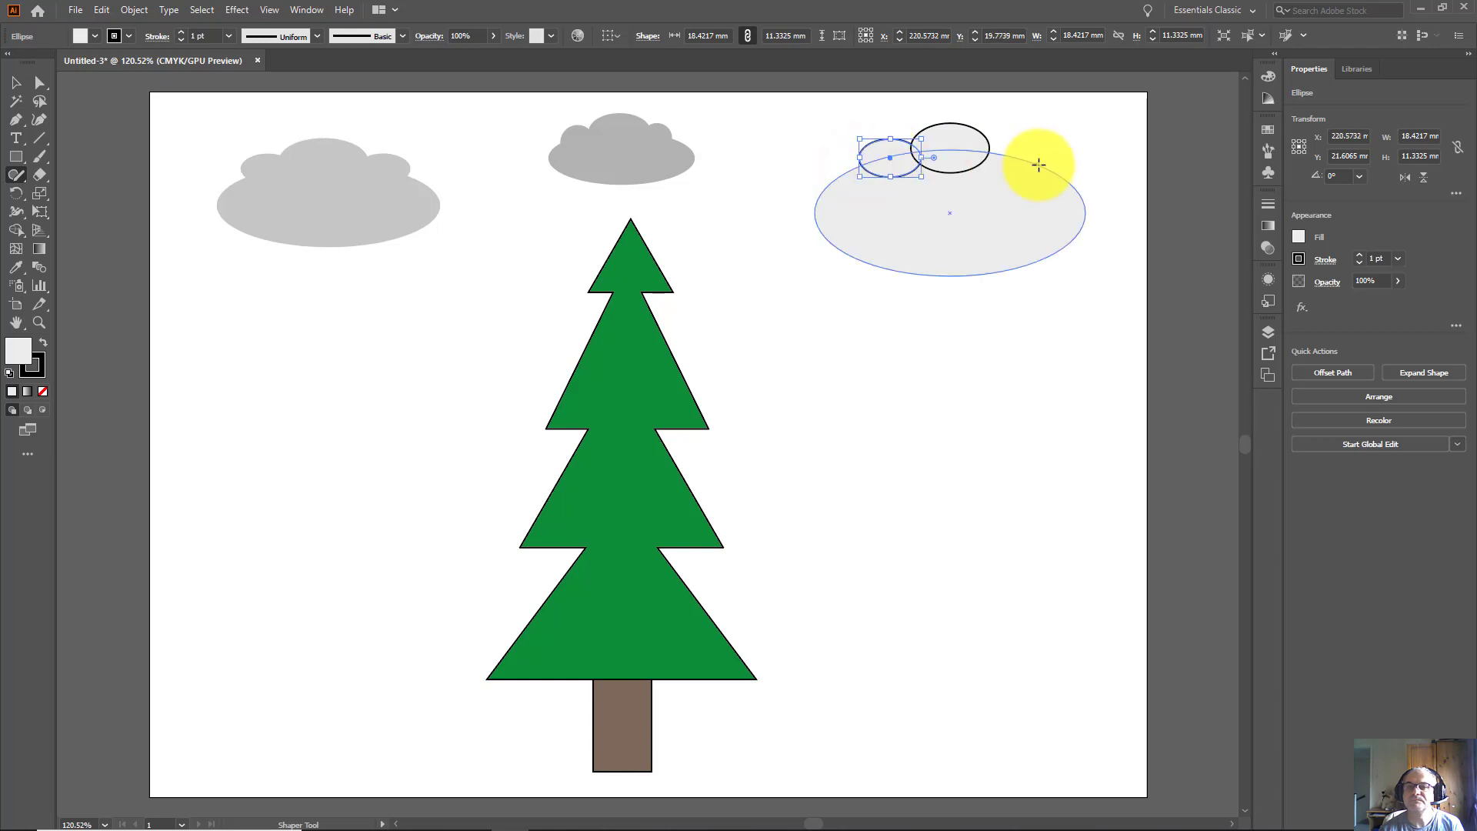
mouse_move(986, 145)
mouse_down()
mouse_move(977, 176)
mouse_move(1006, 154)
mouse_up()
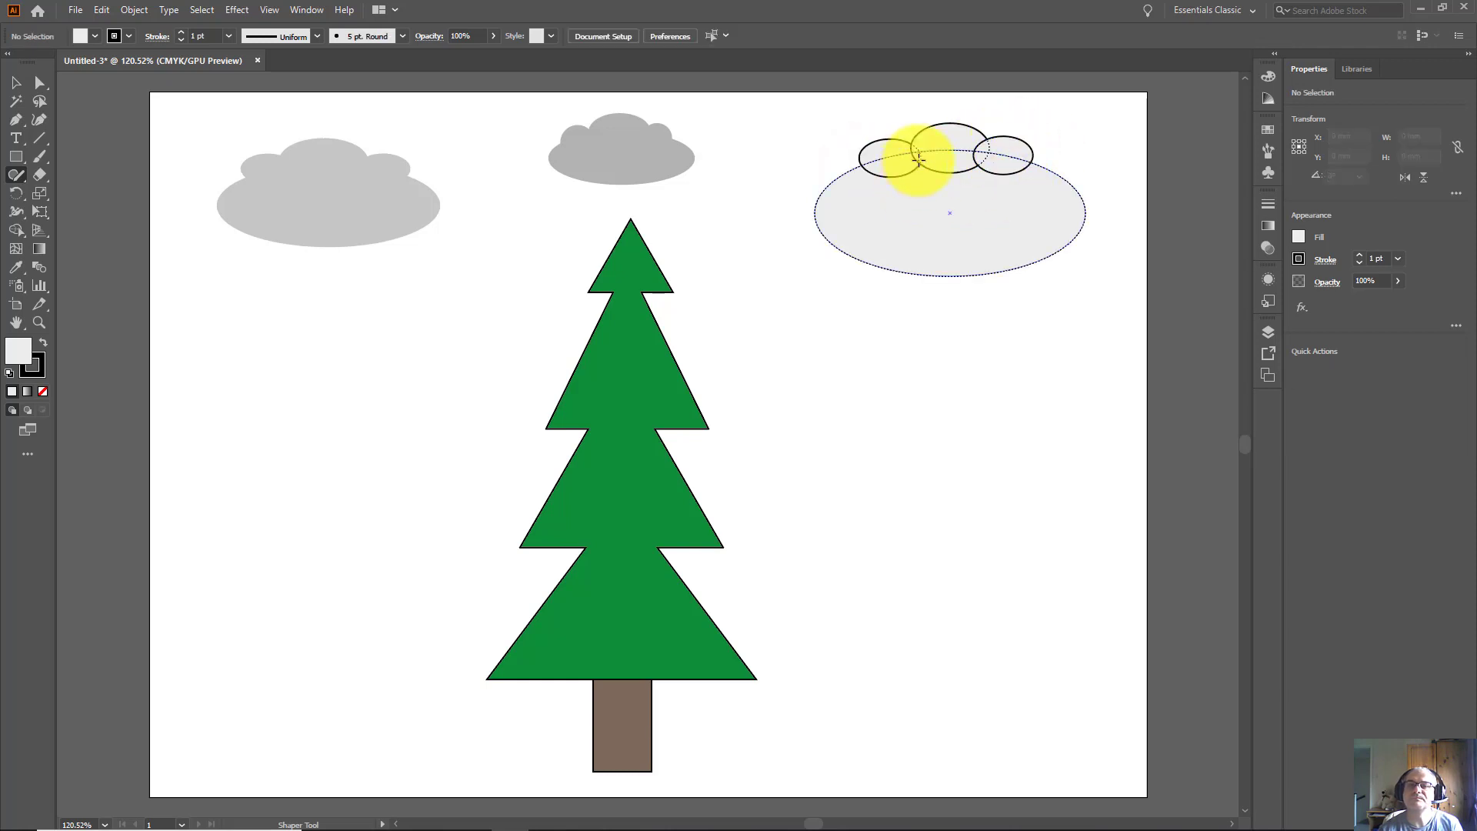
Nudge the large right ellipse slightly up and merge it with its three bumps into one cloud by scribbling across their overlaps.
click(949, 132)
click(913, 216)
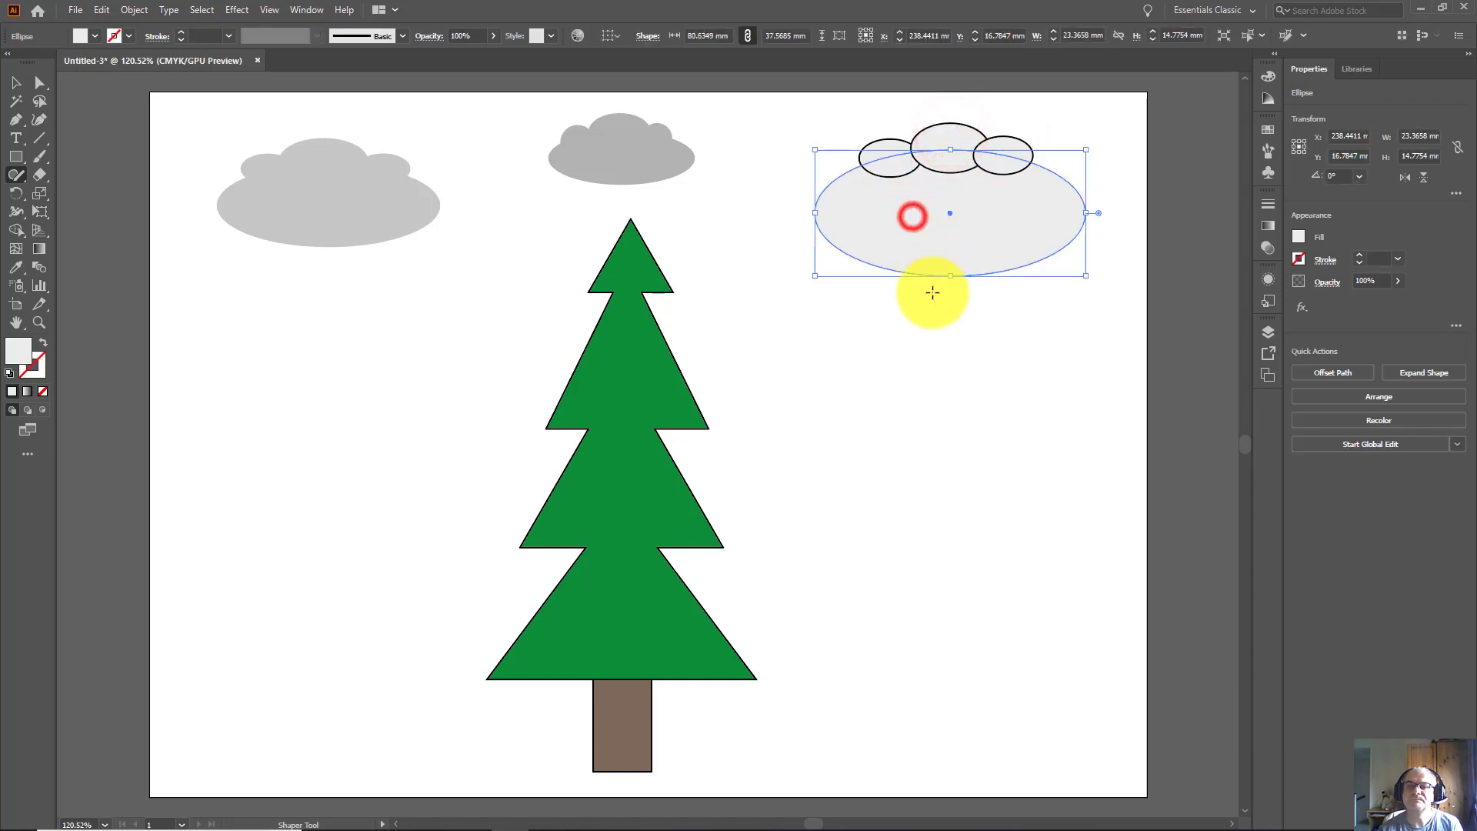
mouse_move(868, 192)
mouse_down()
mouse_move(893, 165)
mouse_move(877, 188)
mouse_up()
click(905, 331)
mouse_move(860, 179)
mouse_down()
mouse_move(884, 157)
mouse_move(940, 156)
mouse_move(973, 180)
mouse_move(1107, 154)
mouse_up()
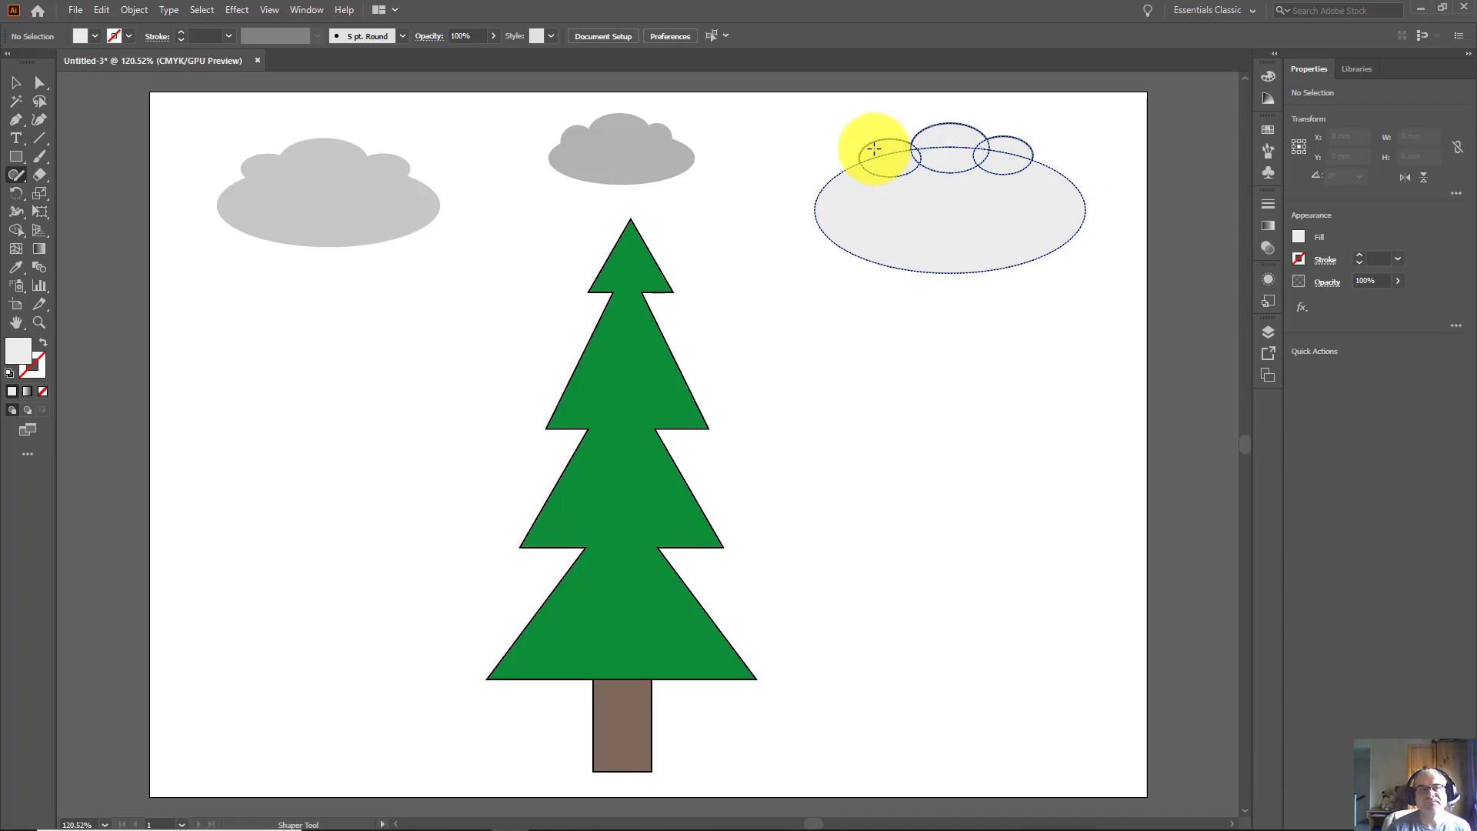
click(905, 331)
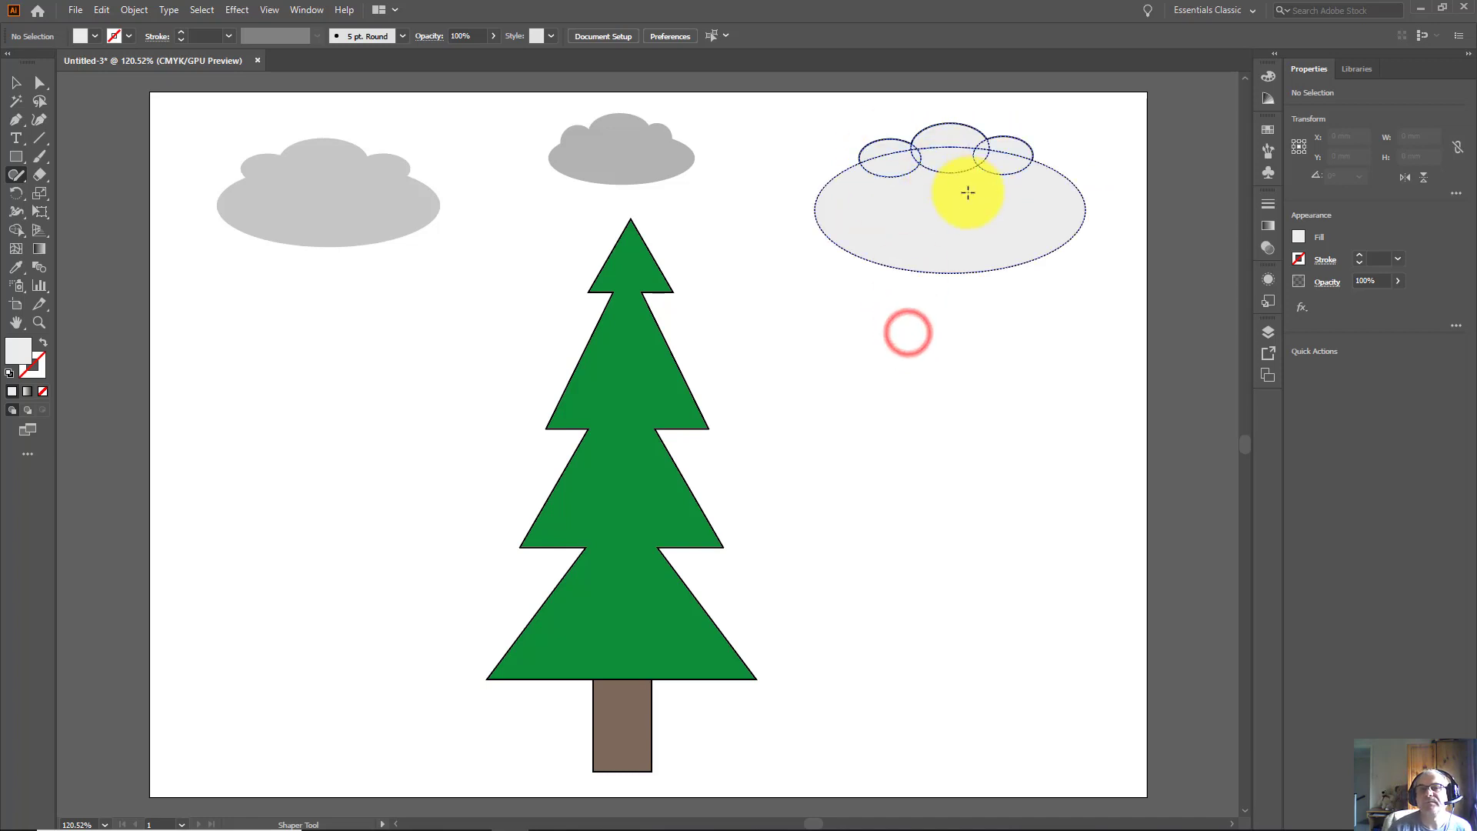
Fill the whole right cloud with a medium grey swatch and deselect it.
click(967, 193)
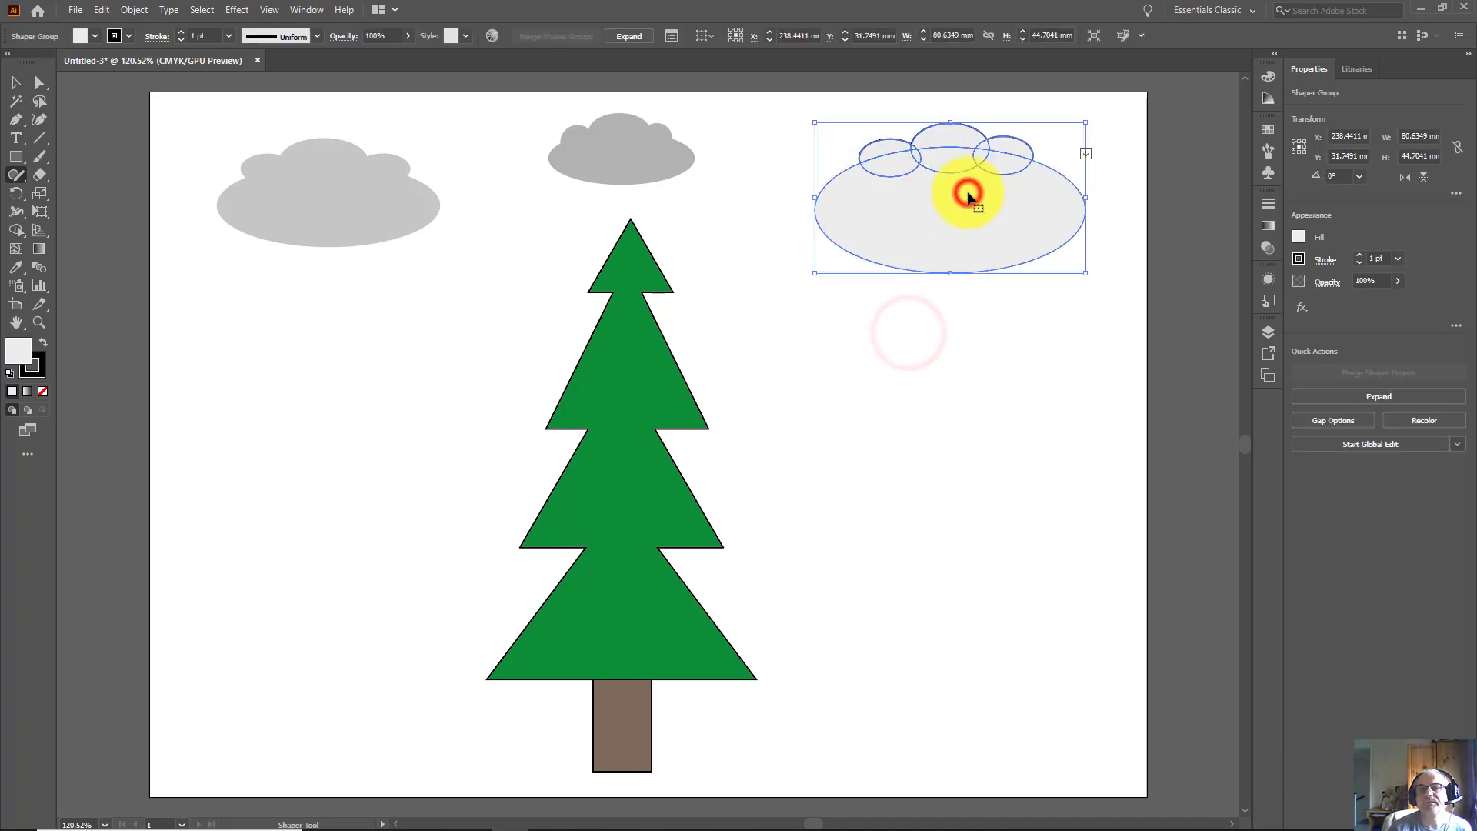
click(95, 37)
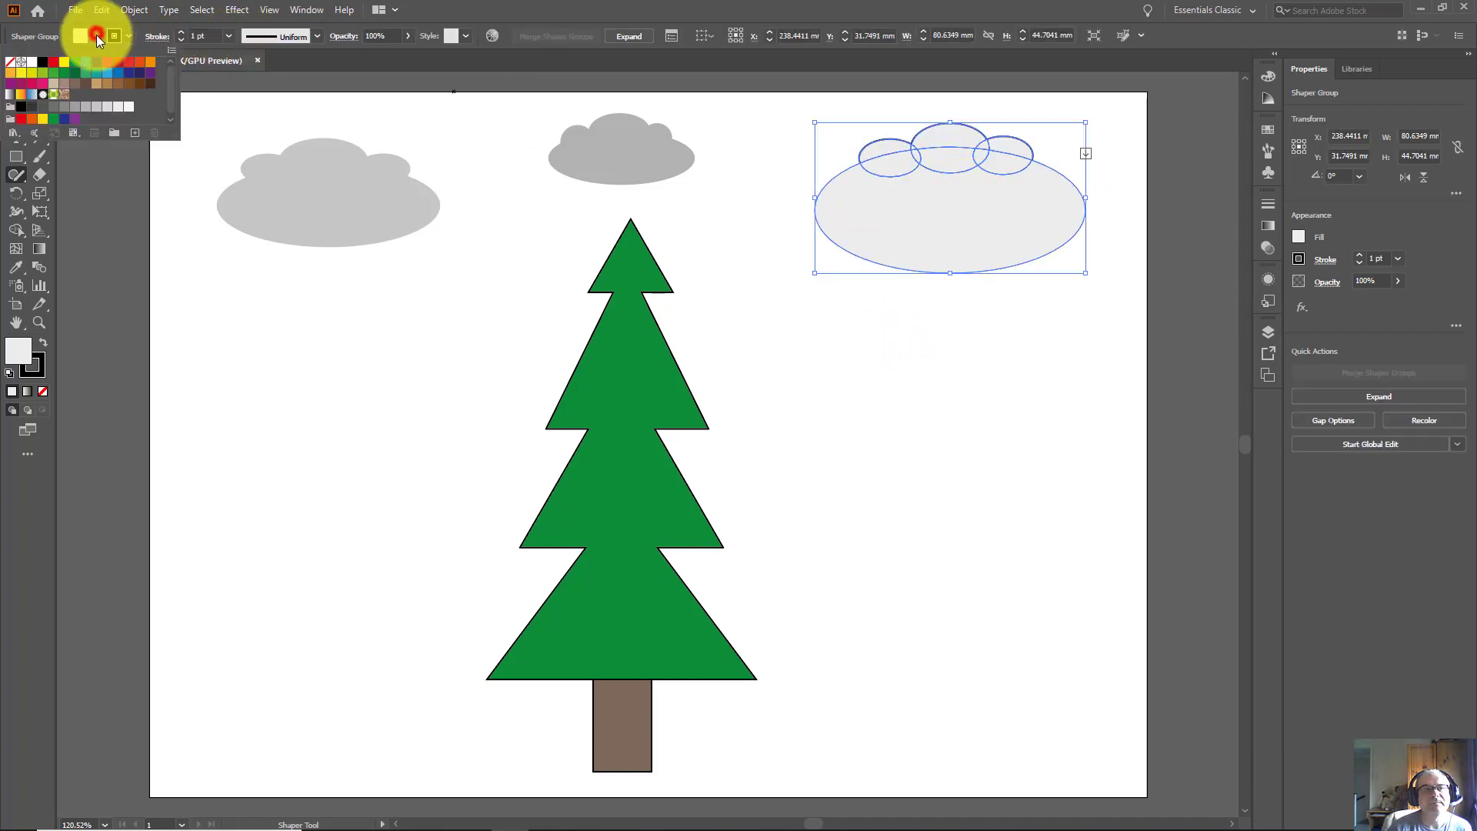
click(91, 112)
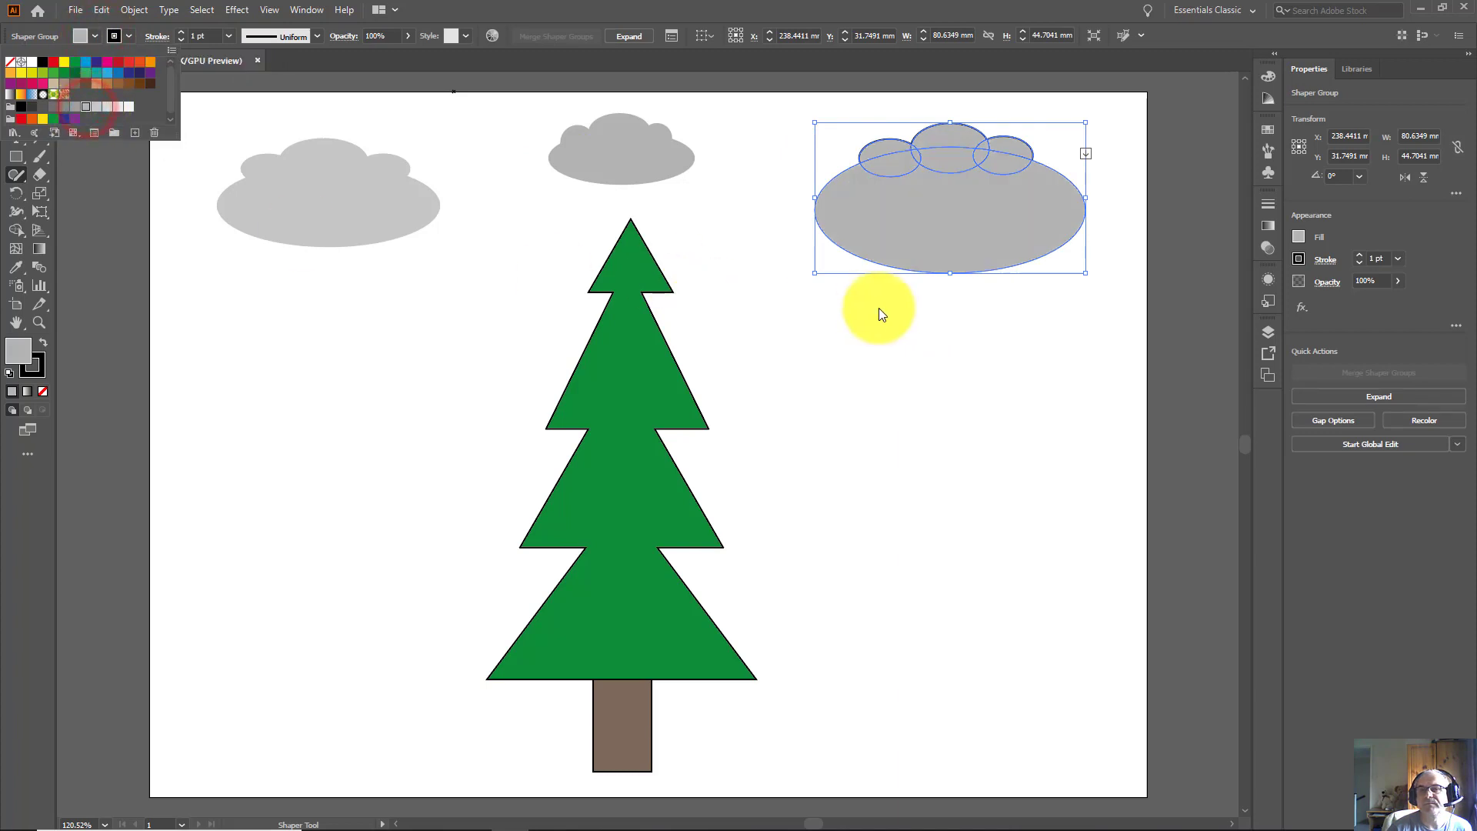
click(893, 327)
click(1124, 176)
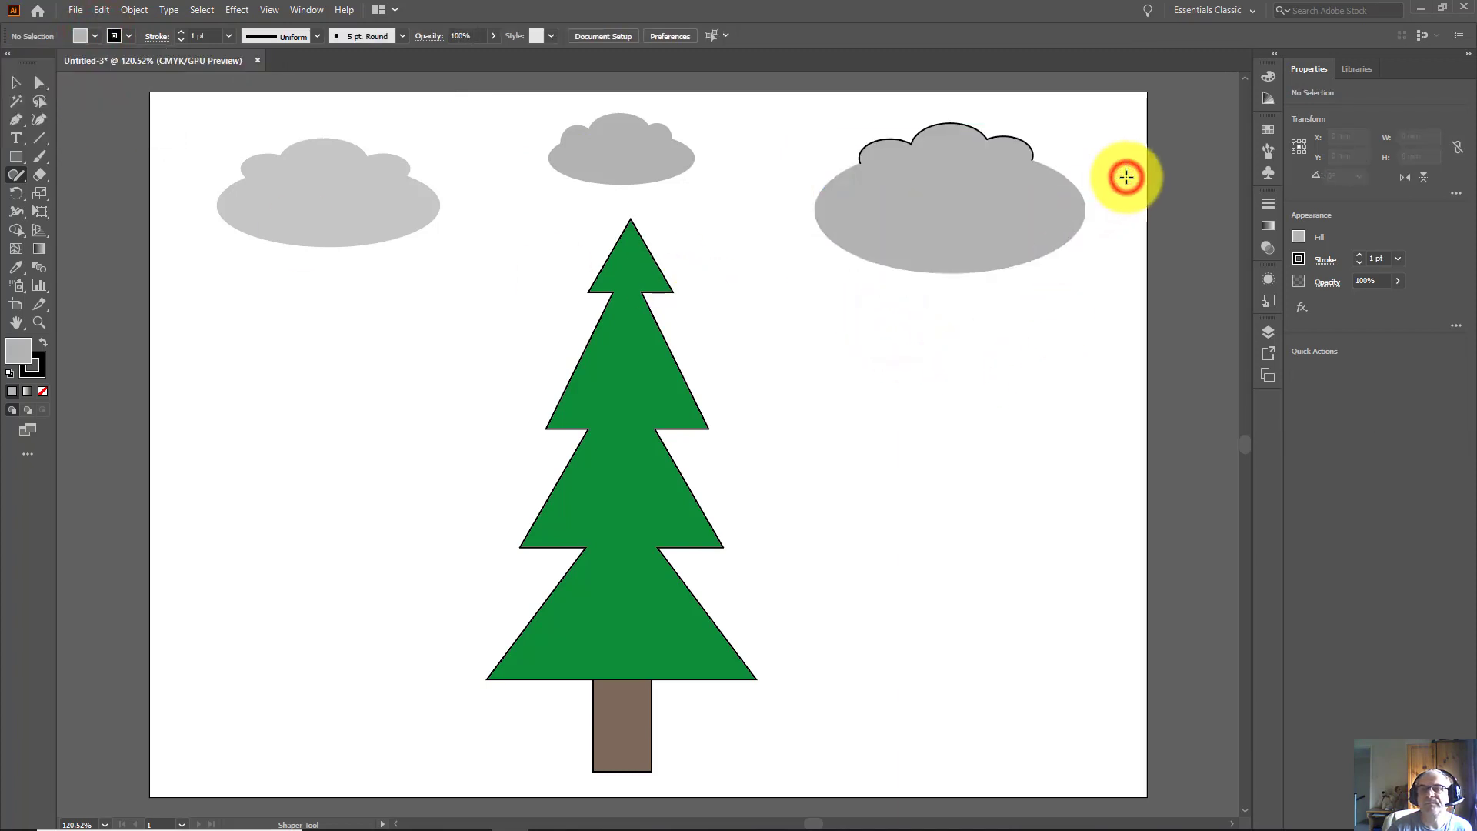
Remove the black outline from the three bumps of the right cloud, setting each stroke to none.
click(862, 150)
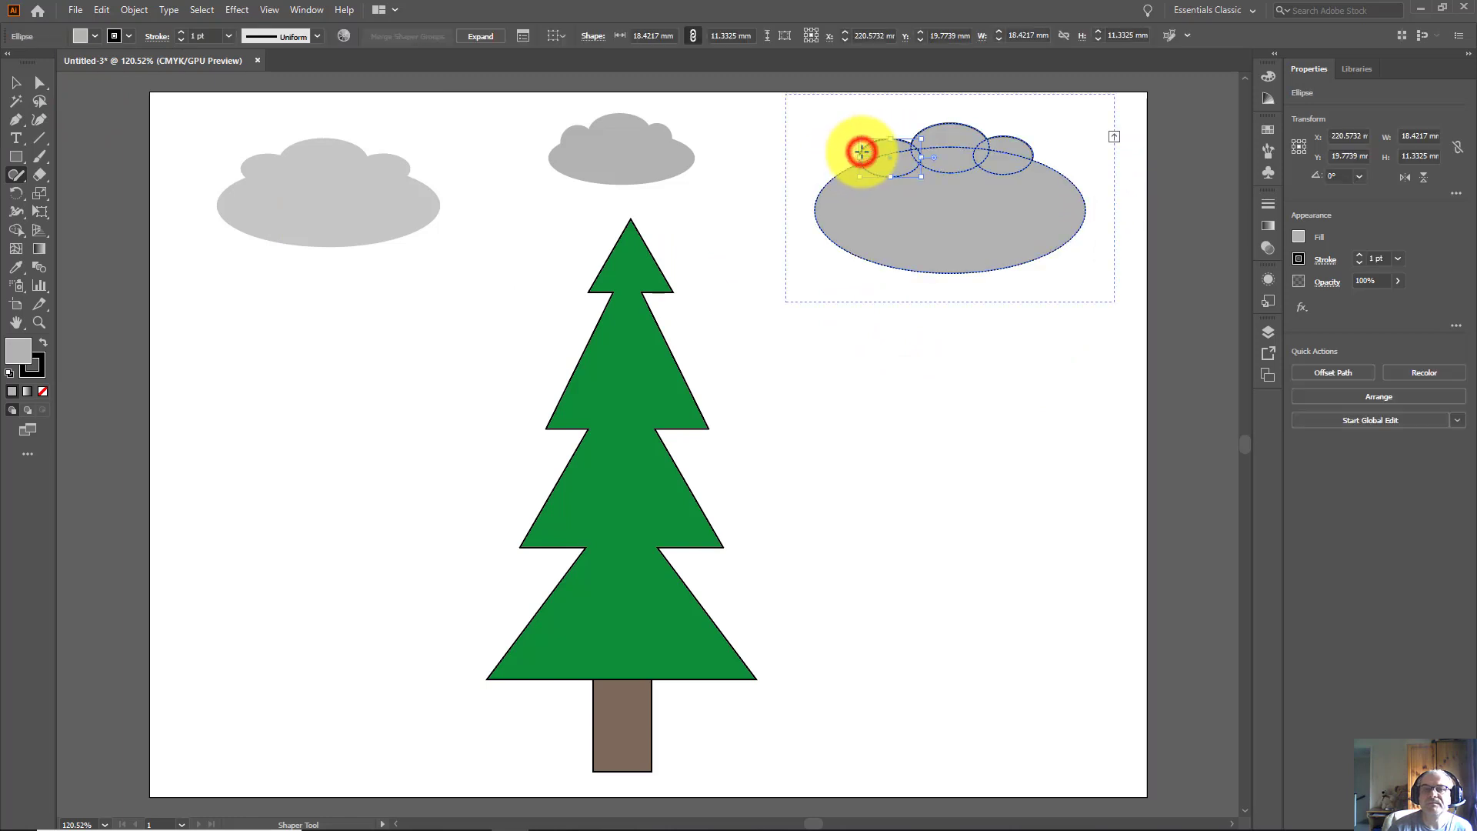
click(128, 37)
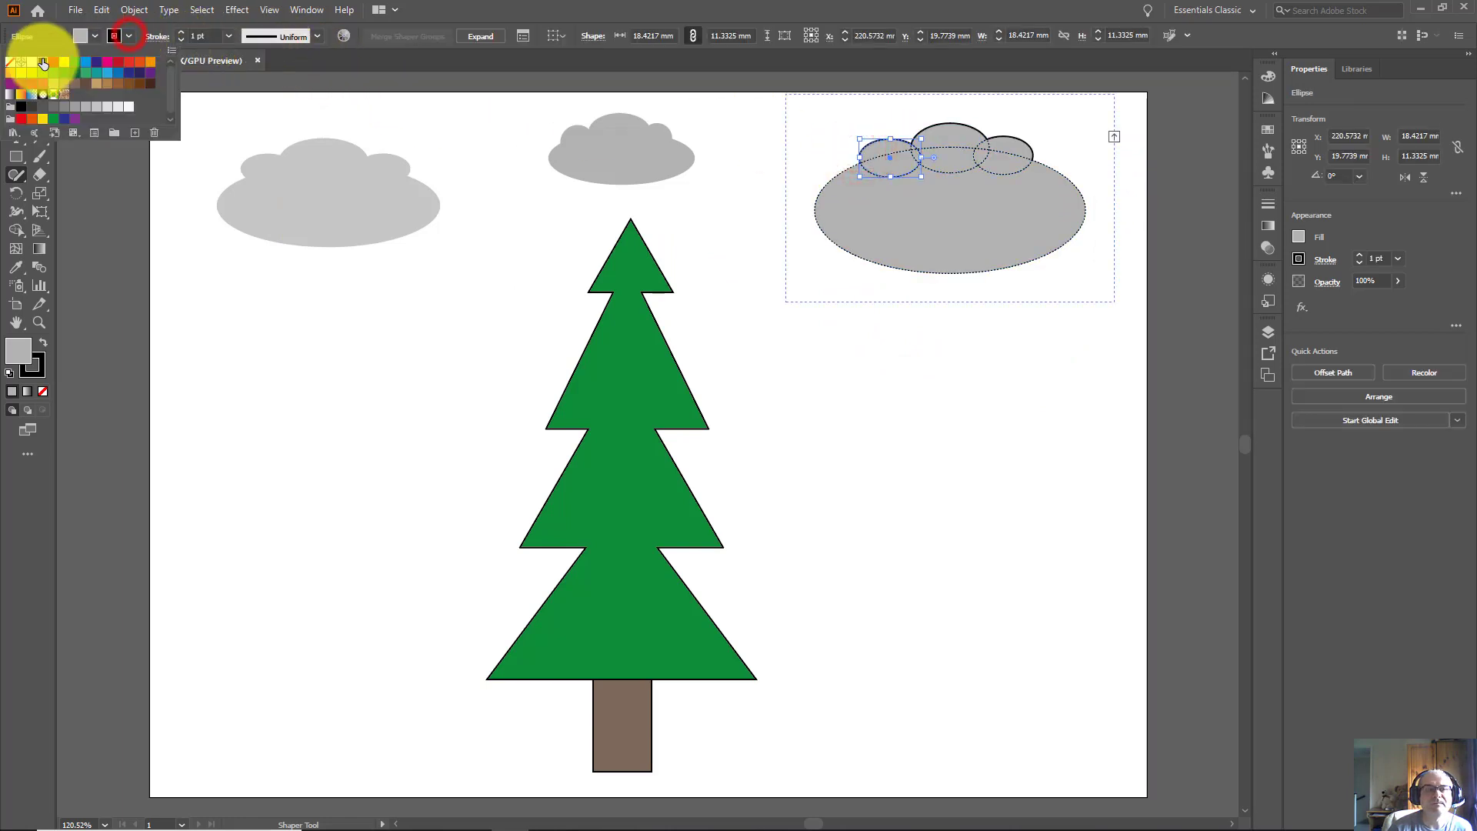
click(10, 62)
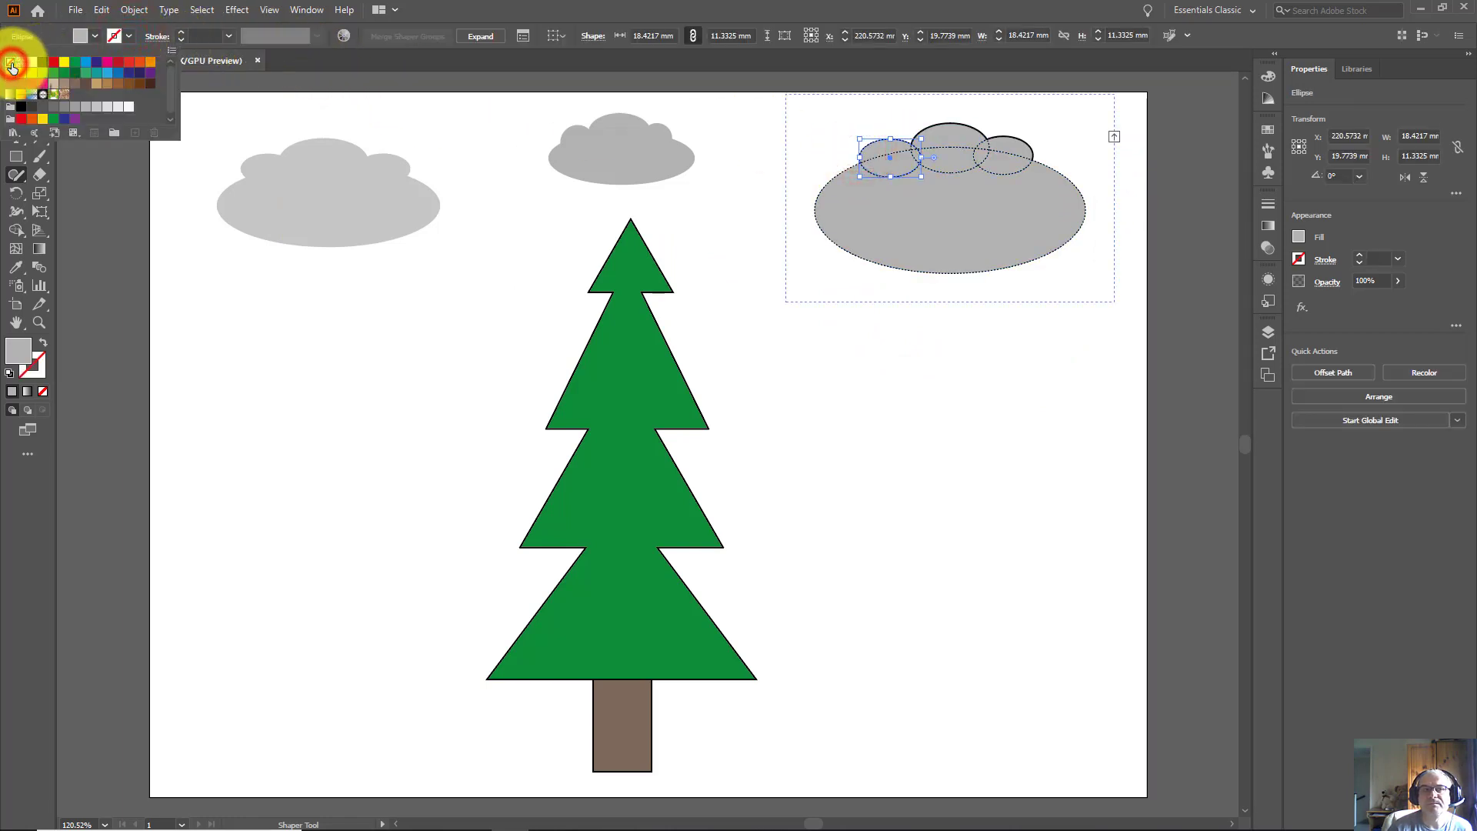
click(962, 126)
click(964, 126)
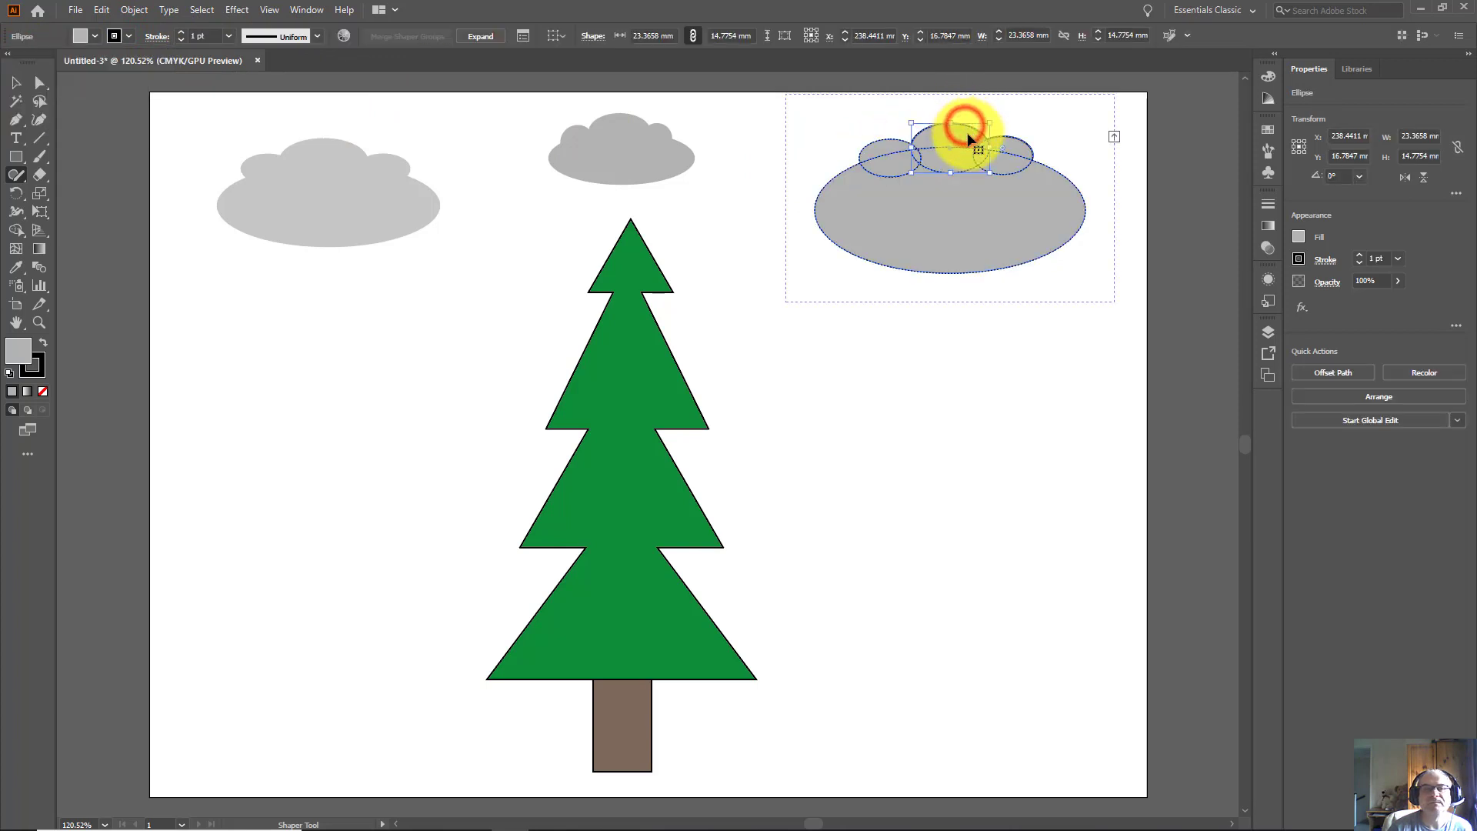
click(130, 36)
click(10, 63)
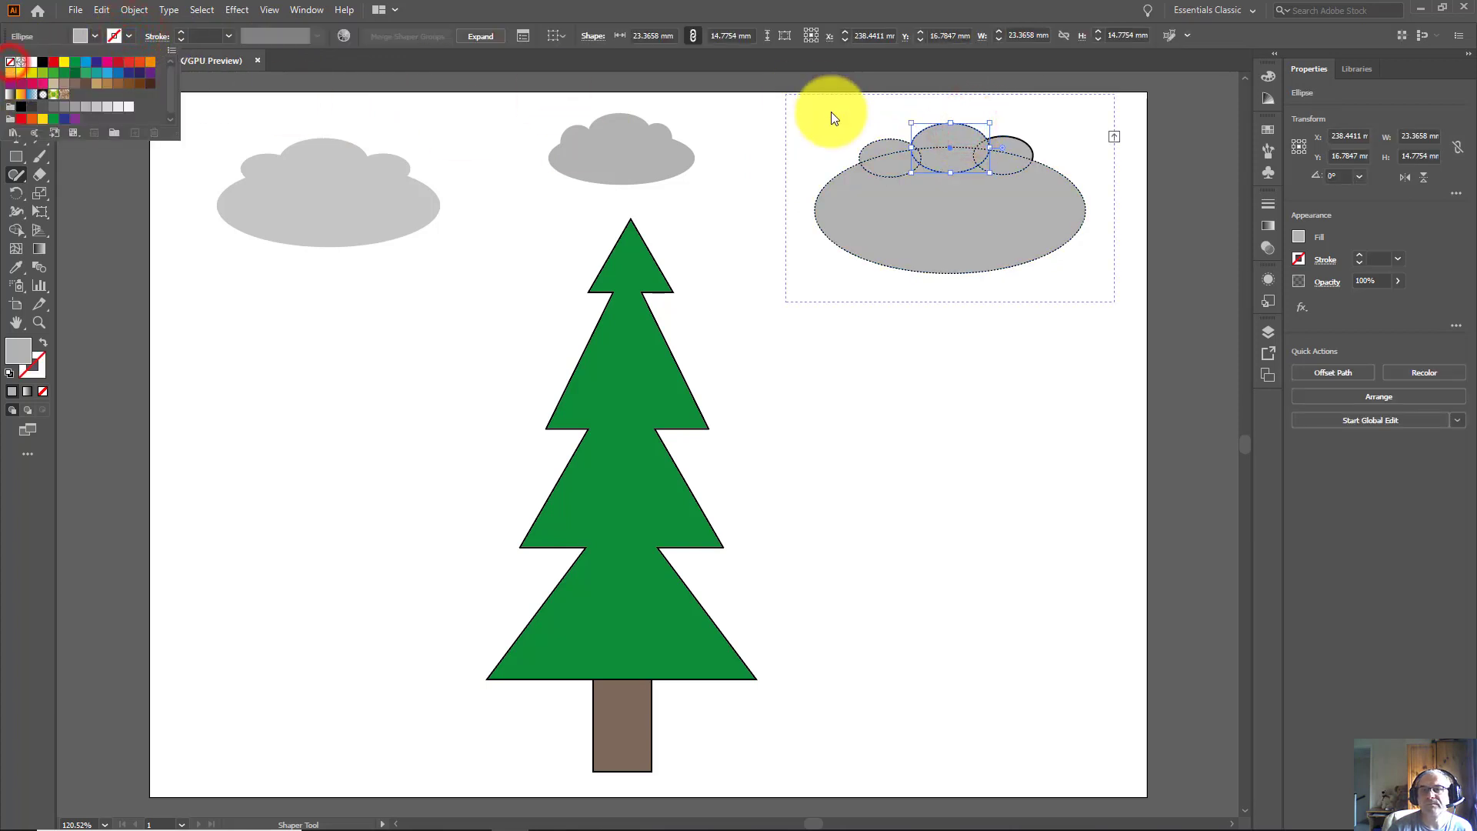
click(1014, 141)
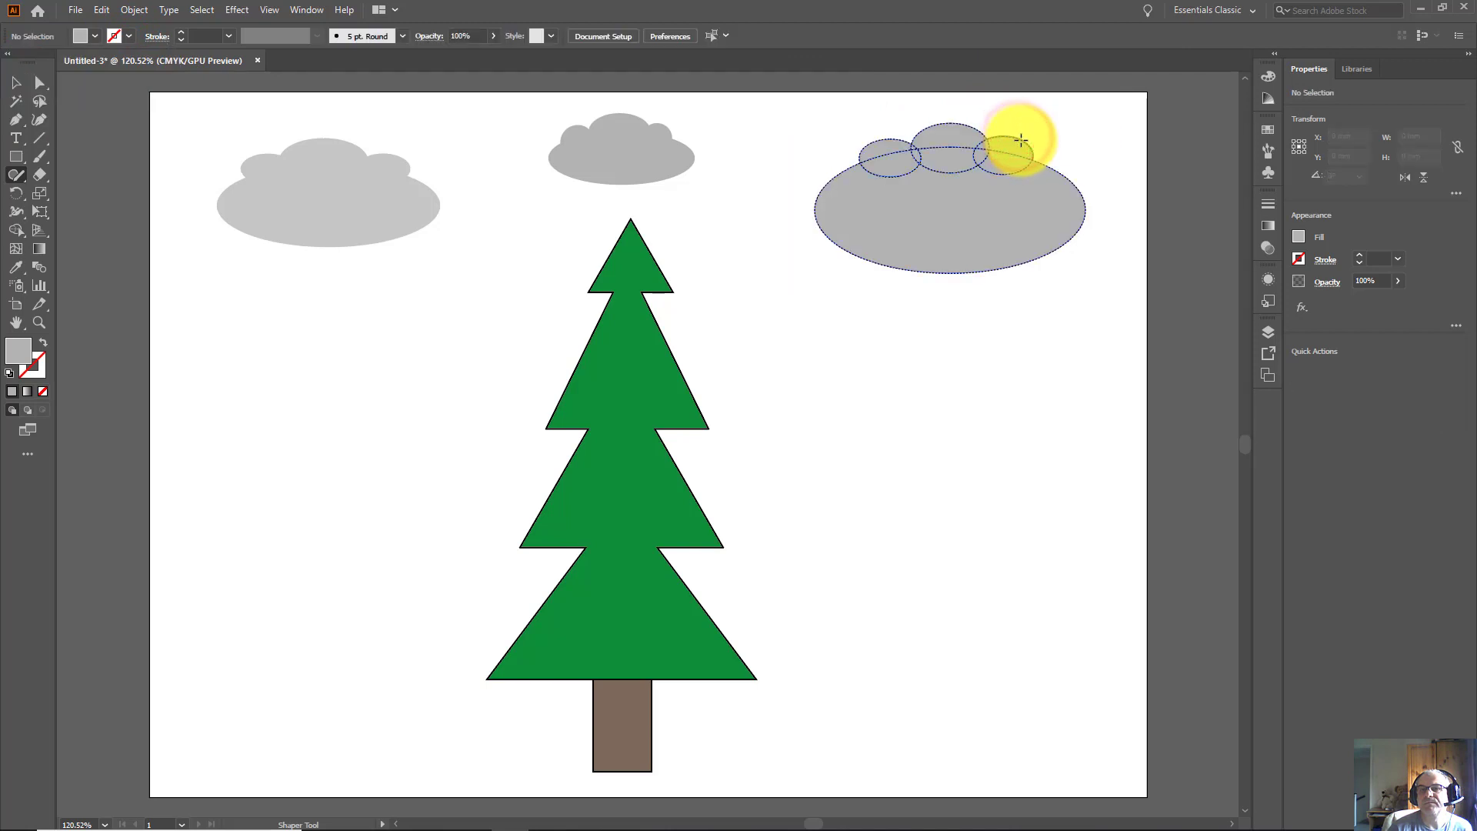
click(1018, 138)
Flatten the right cloud's large ellipse from below to about 30 mm high and deselect it.
click(969, 233)
drag(950, 272, 950, 247)
click(1007, 363)
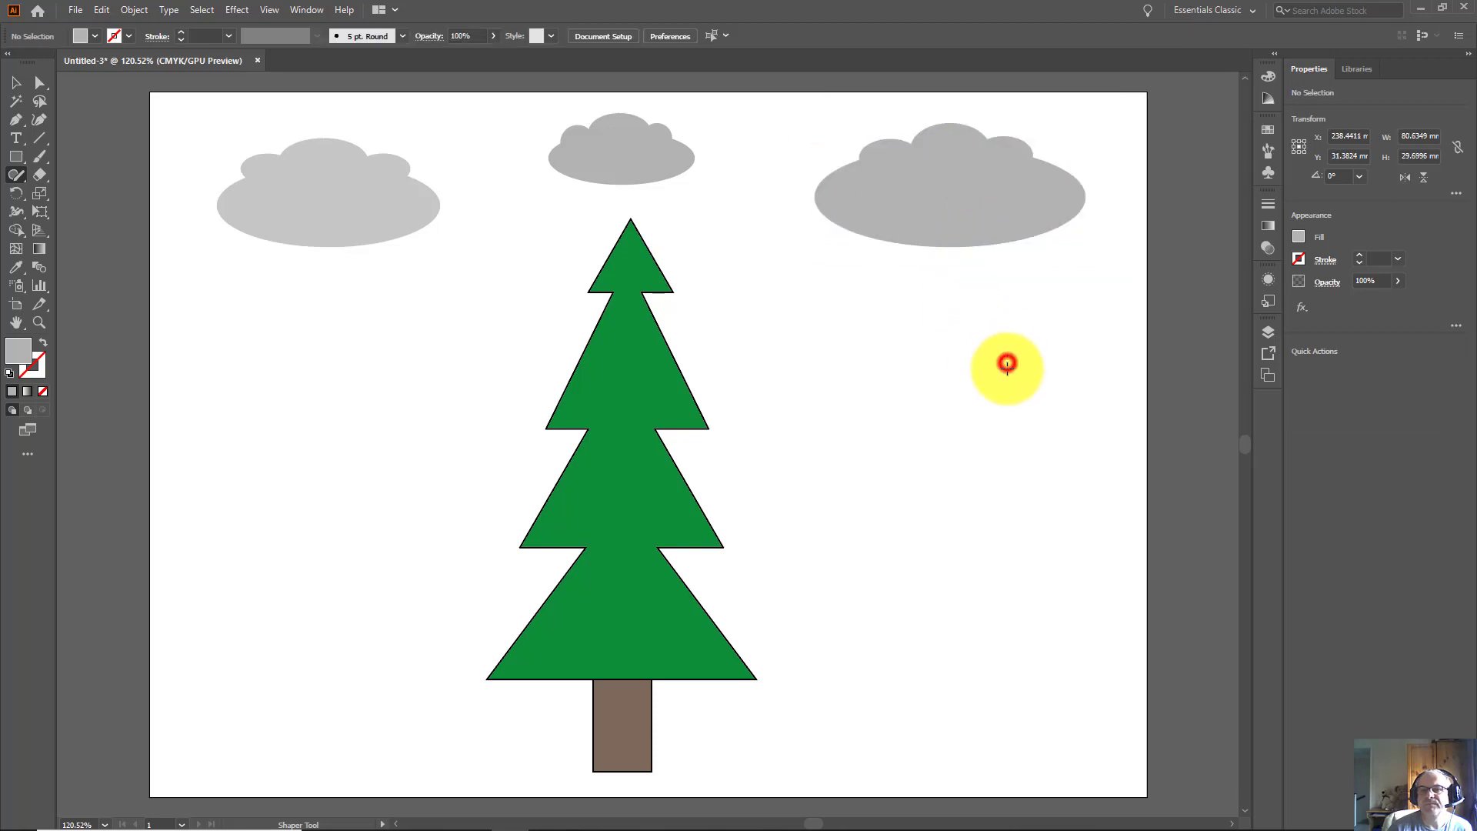
Replace the middle cloud's bumps with three newly sketched ones: a circle about 10 mm wide and ellipses about 15 x 9 mm and 16 x 9 mm.
click(665, 136)
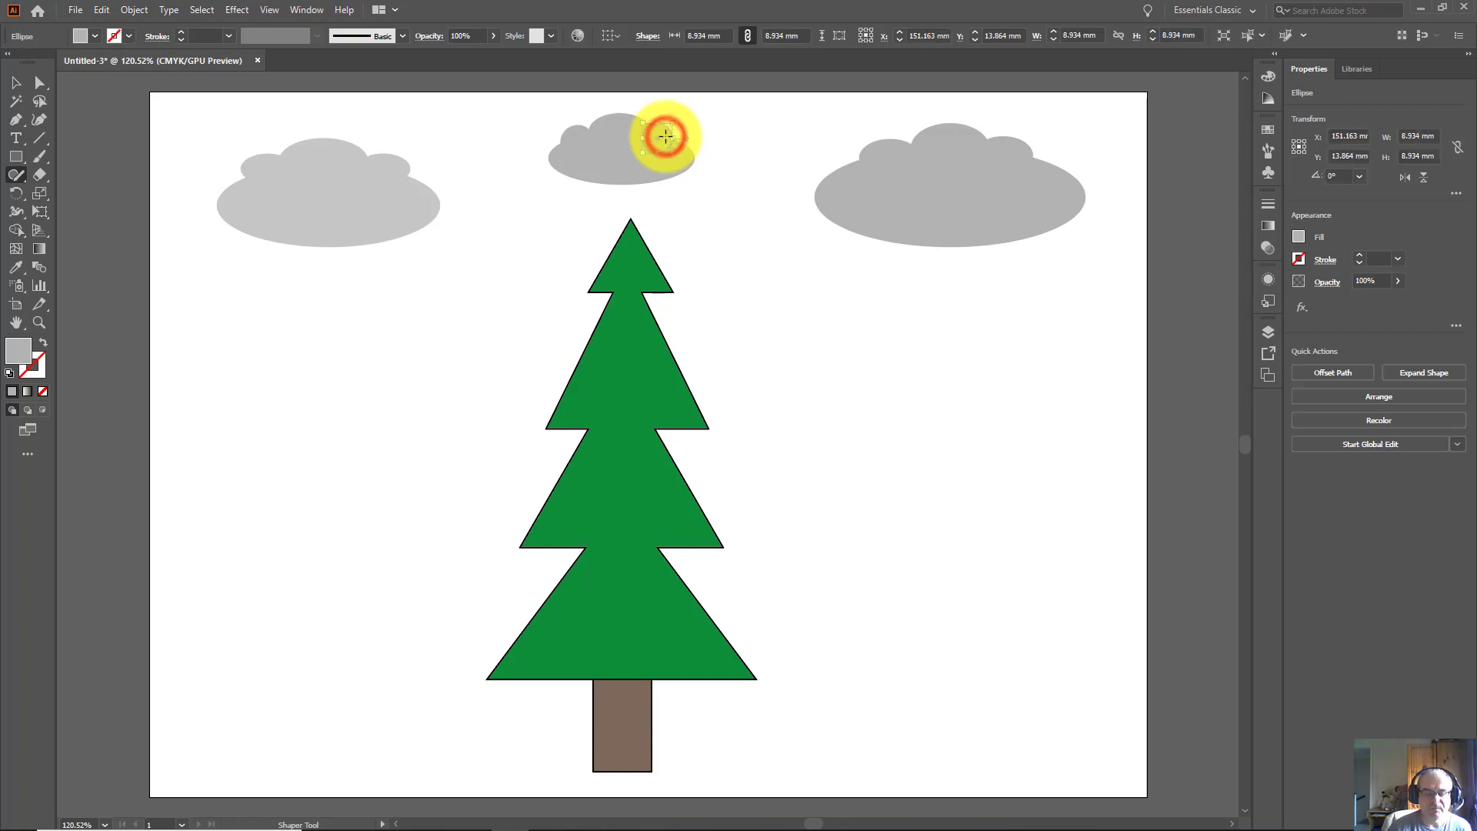
key(ctrl+shift+a)
mouse_move(631, 130)
mouse_down()
mouse_move(561, 130)
mouse_move(595, 137)
mouse_up()
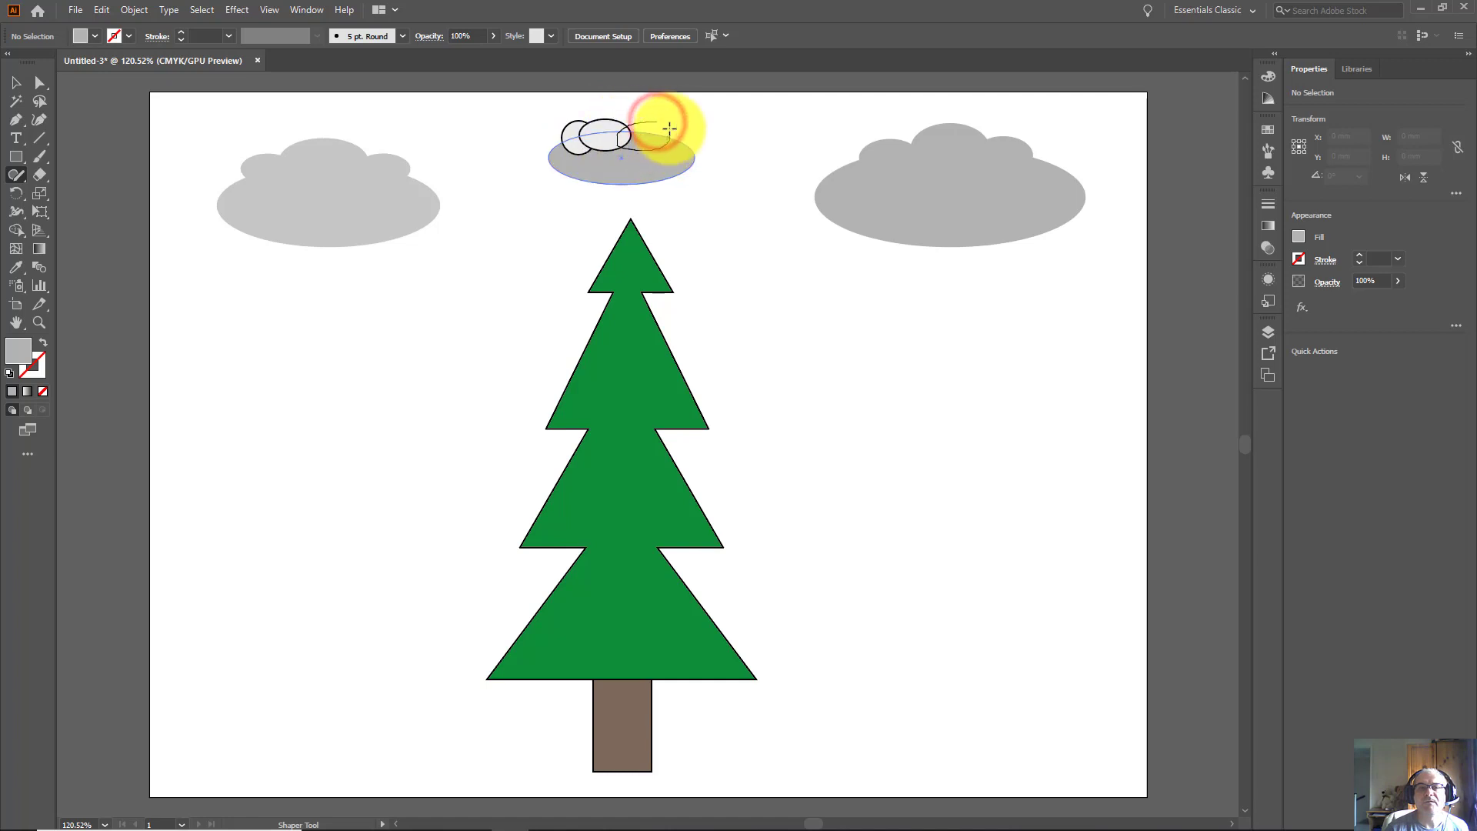
Stretch the middle cloud's central bump to about 14 mm high and shift the two side bumps slightly outward.
click(606, 134)
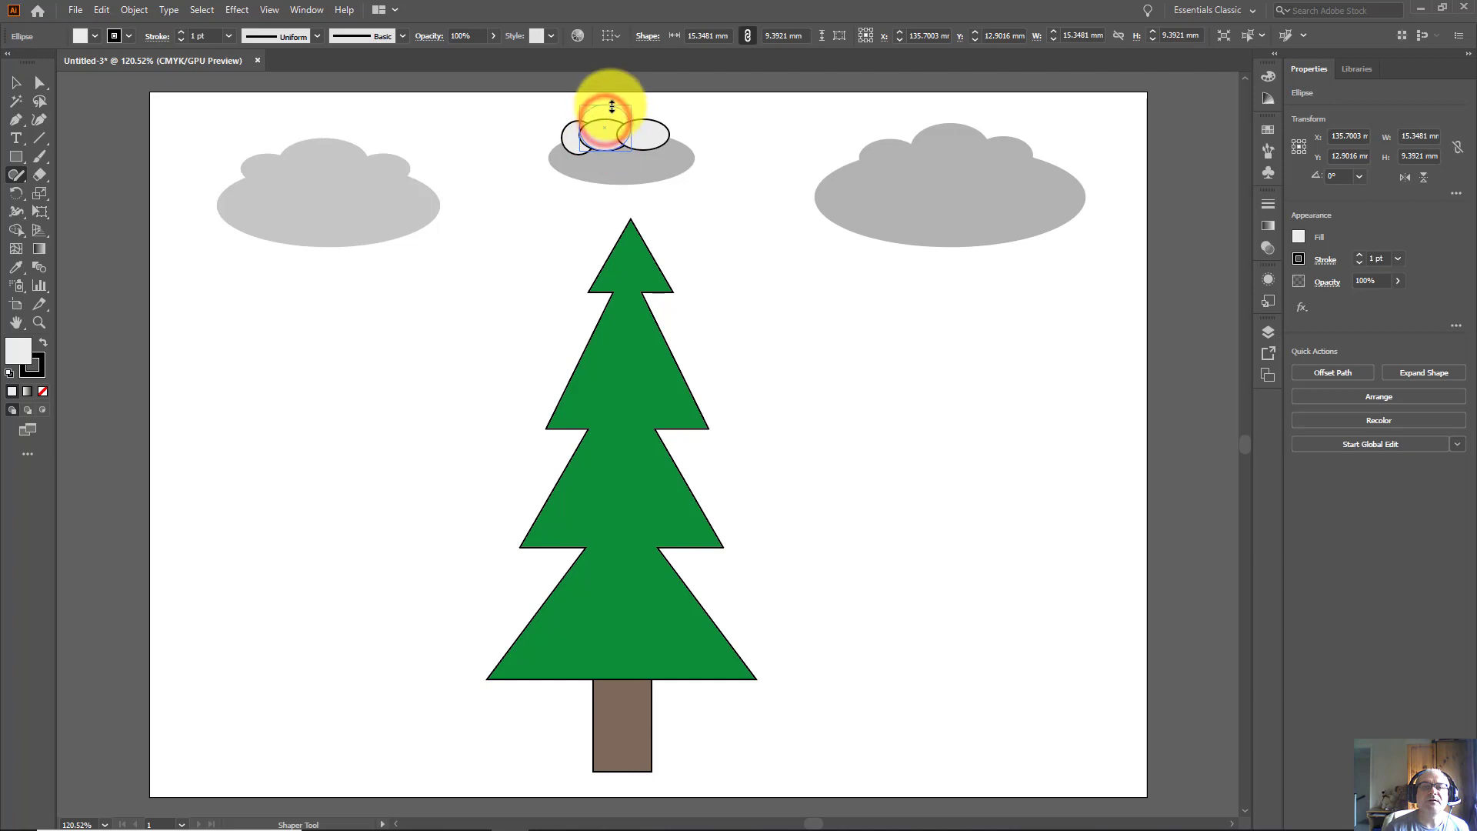
click(648, 134)
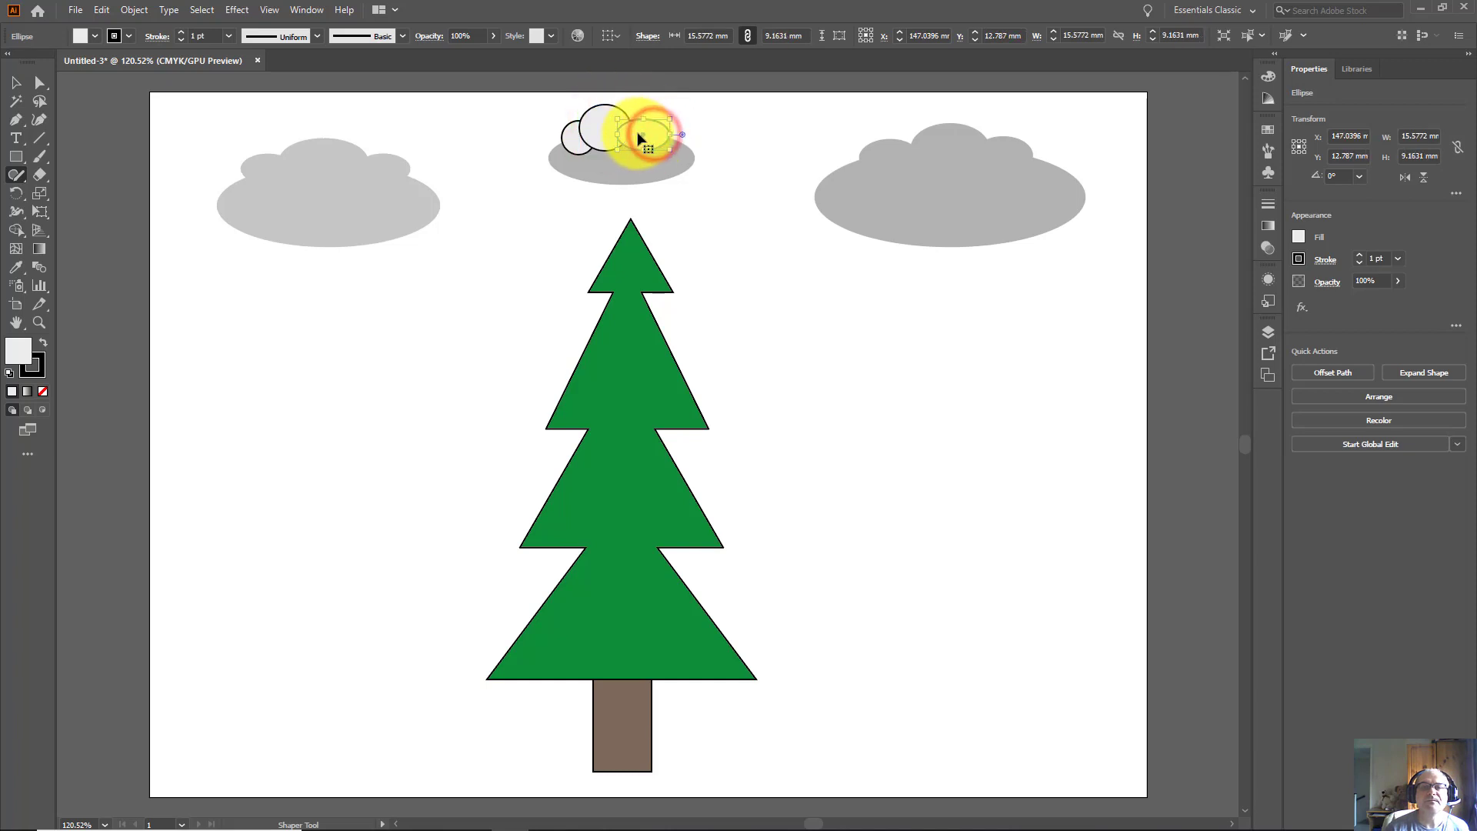
drag(647, 137, 651, 137)
click(573, 142)
drag(571, 144, 562, 145)
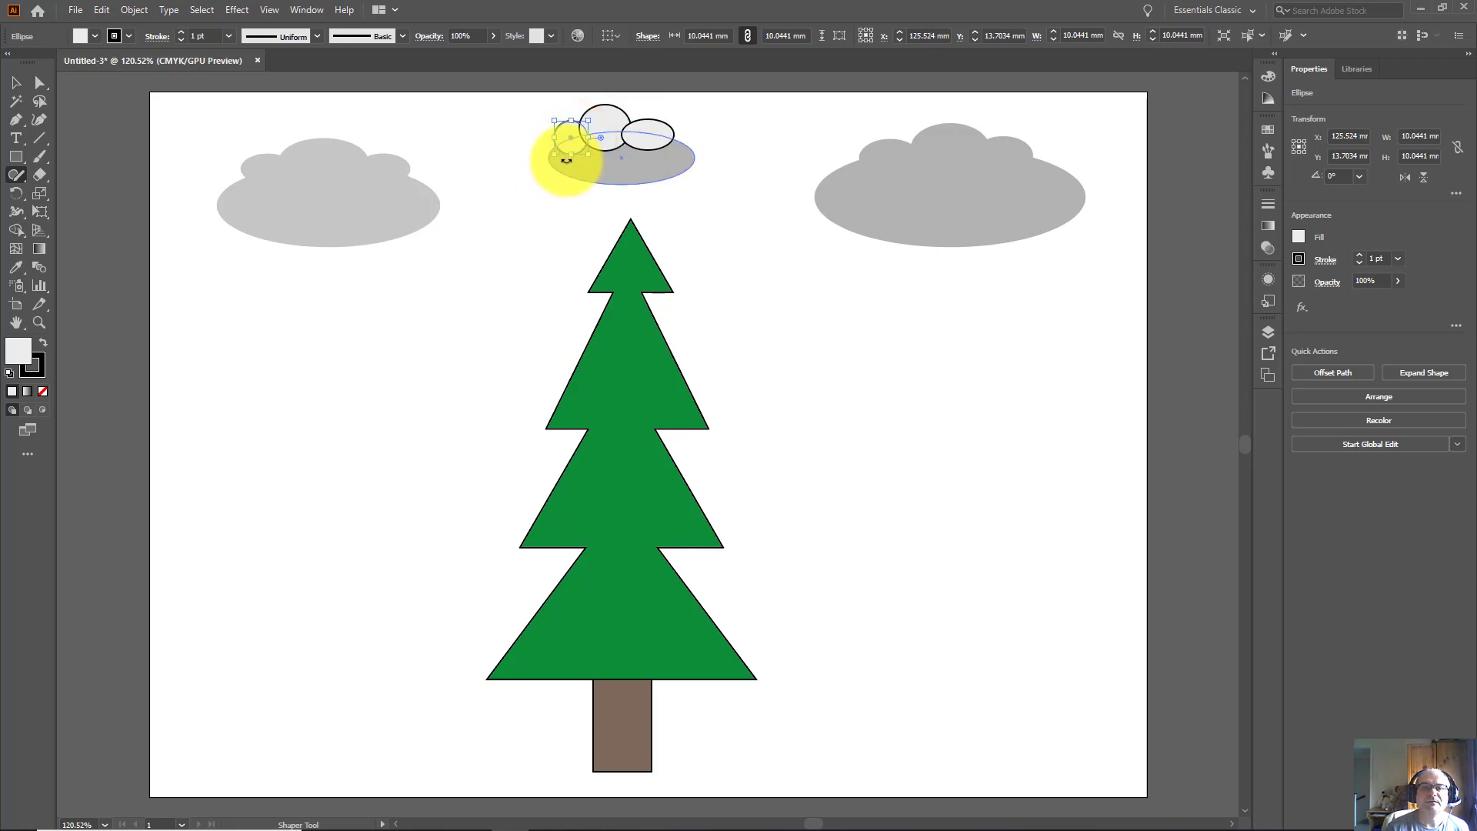
Merge the middle cloud's base ellipse with its three bumps by scribbling across their overlaps.
click(729, 224)
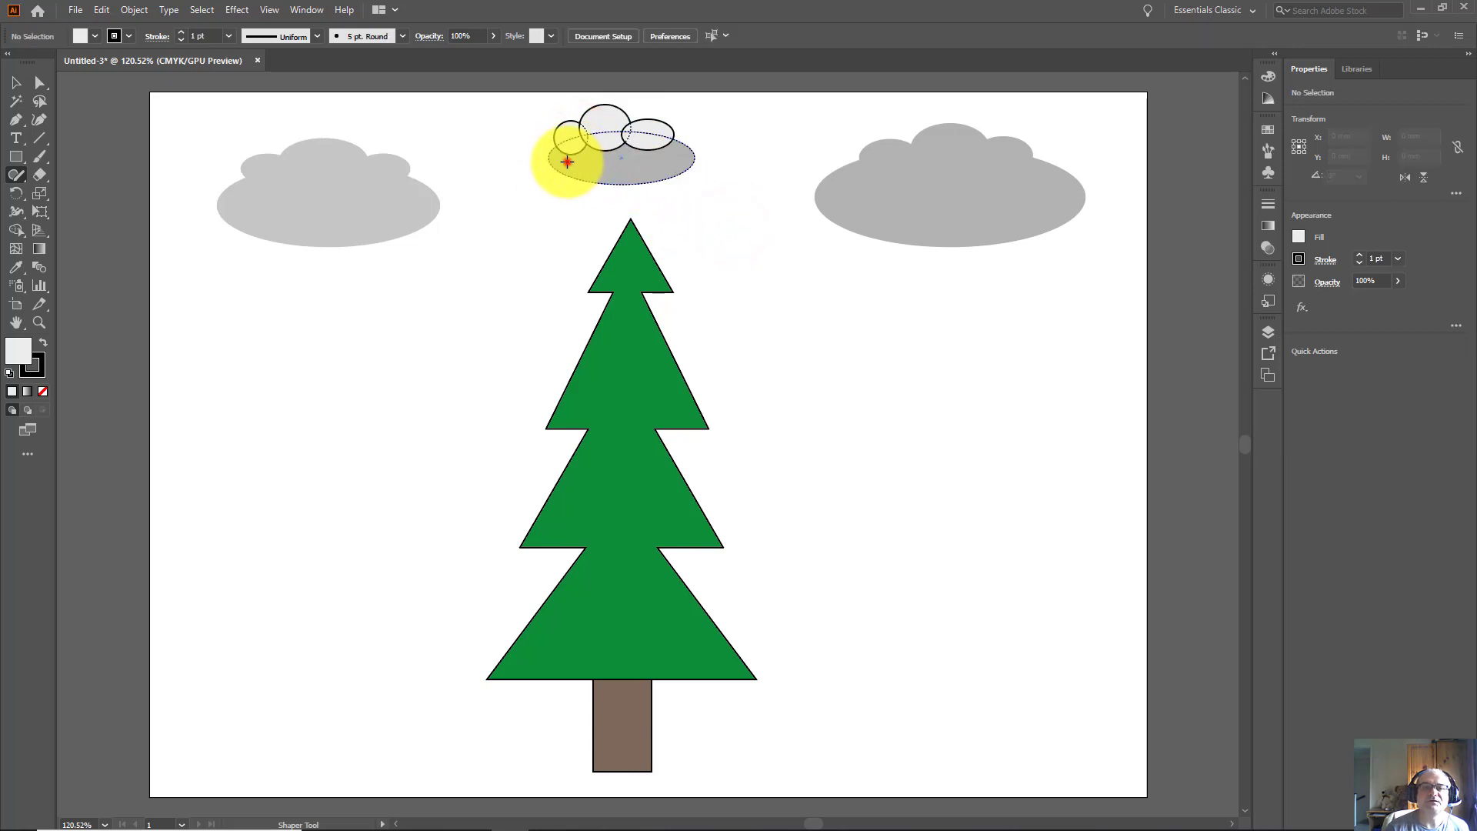
drag(573, 143, 674, 145)
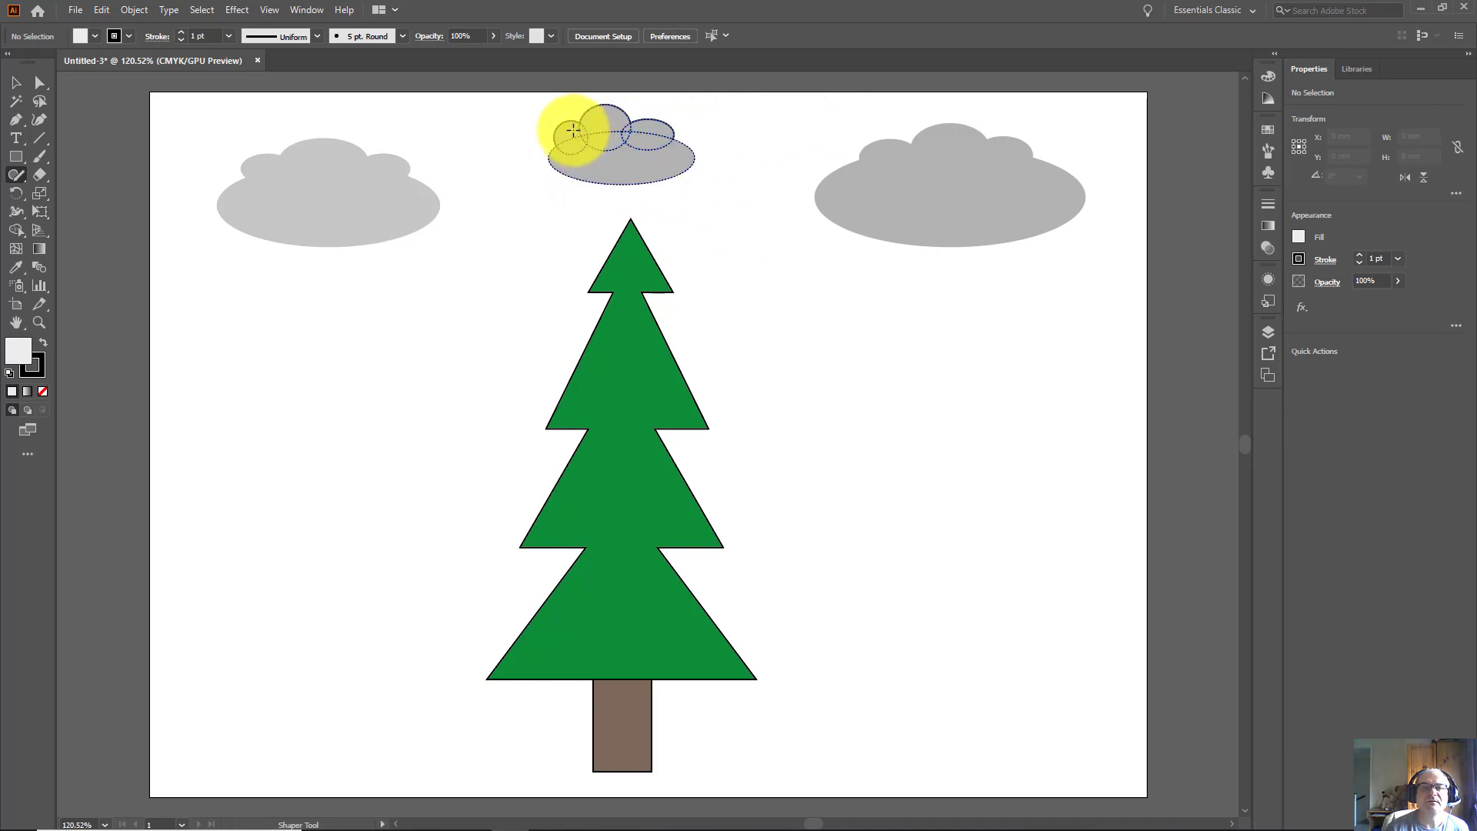
Isolate the left bump inside the merged middle cloud and set its stroke to none.
click(571, 137)
click(568, 127)
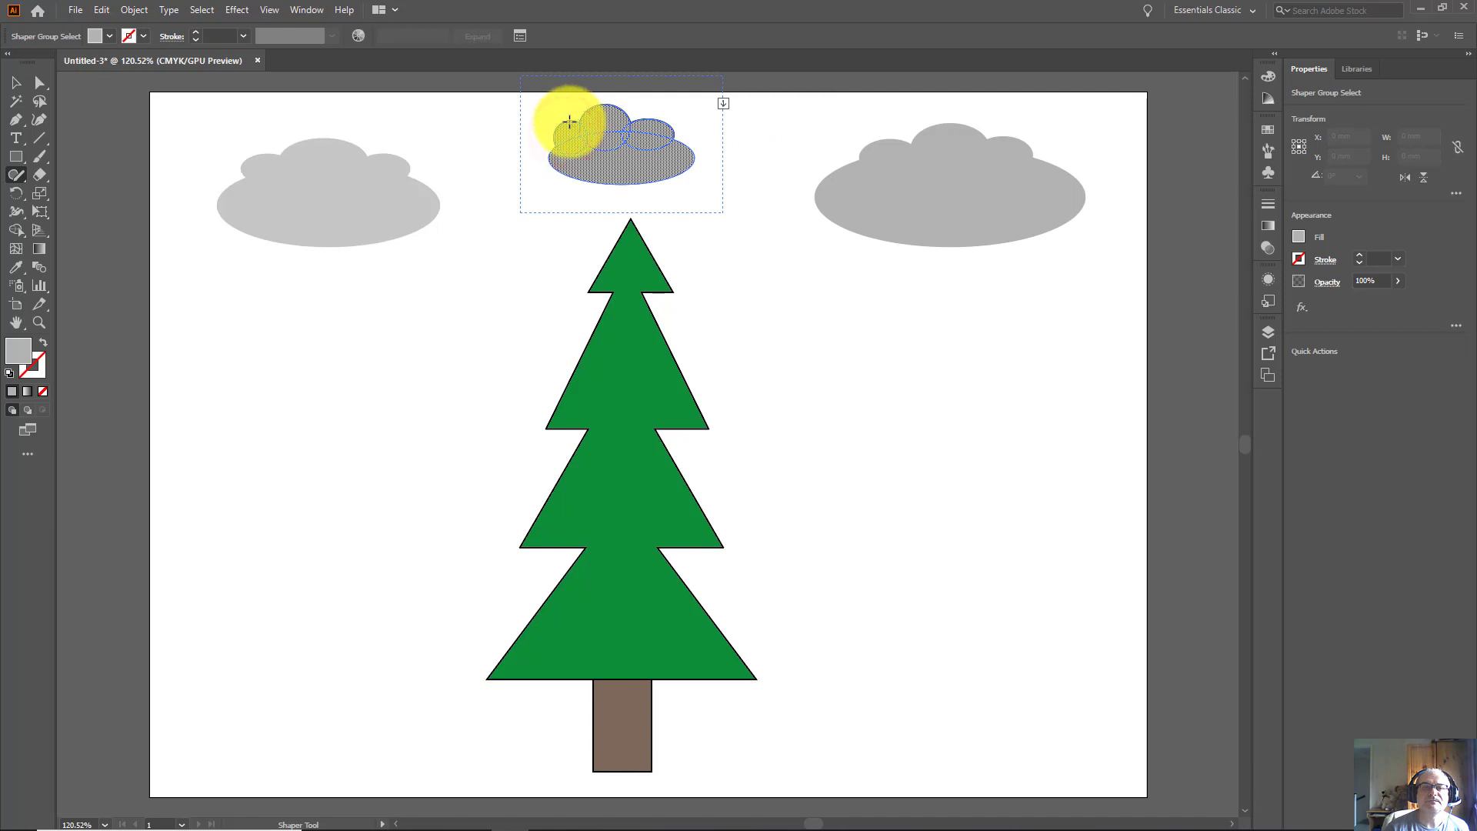
click(569, 121)
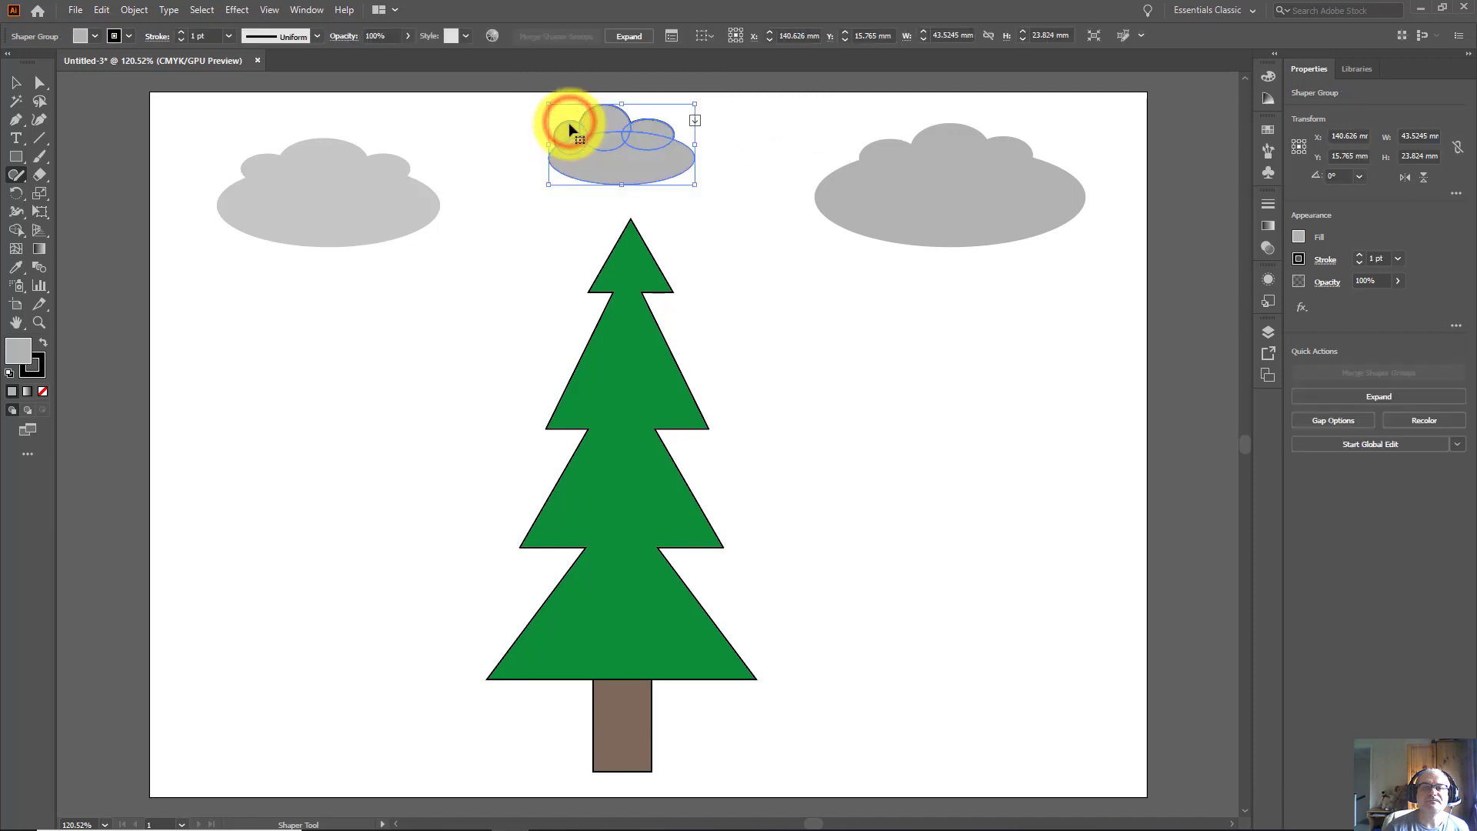
click(571, 127)
click(570, 123)
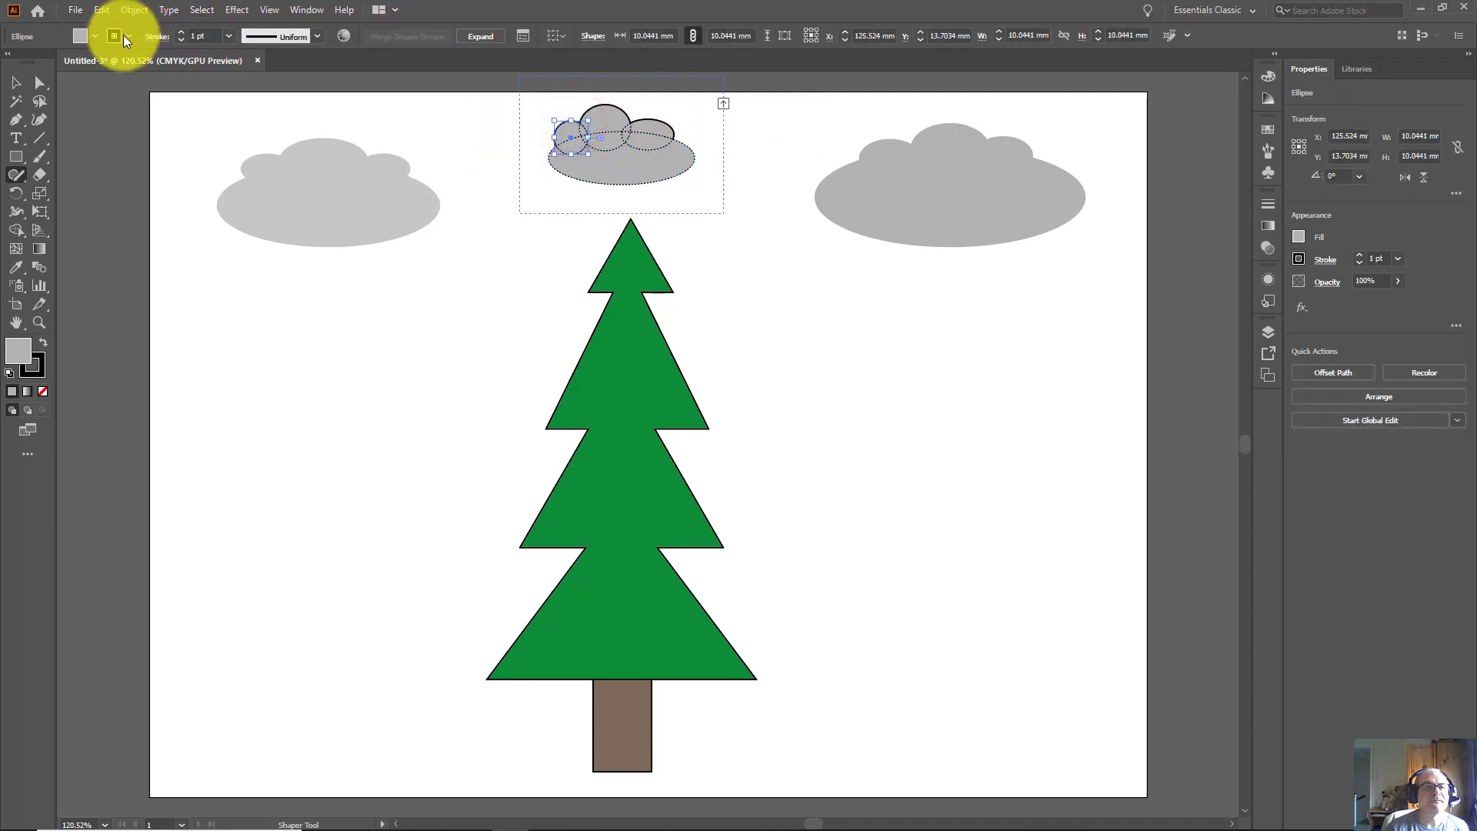
click(128, 36)
click(10, 62)
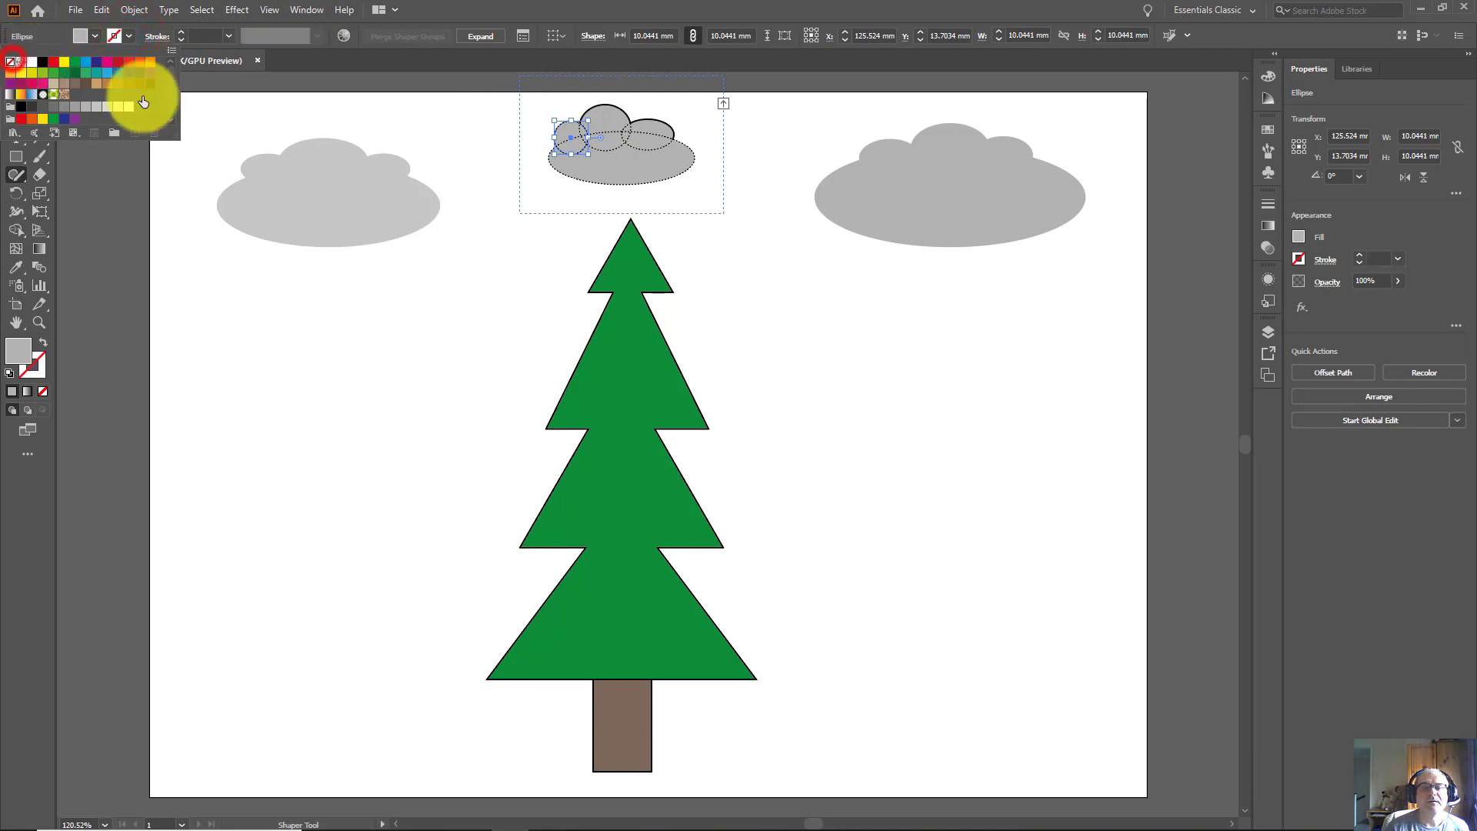
Set the stroke of the middle cloud's central bump to none.
click(607, 120)
click(613, 112)
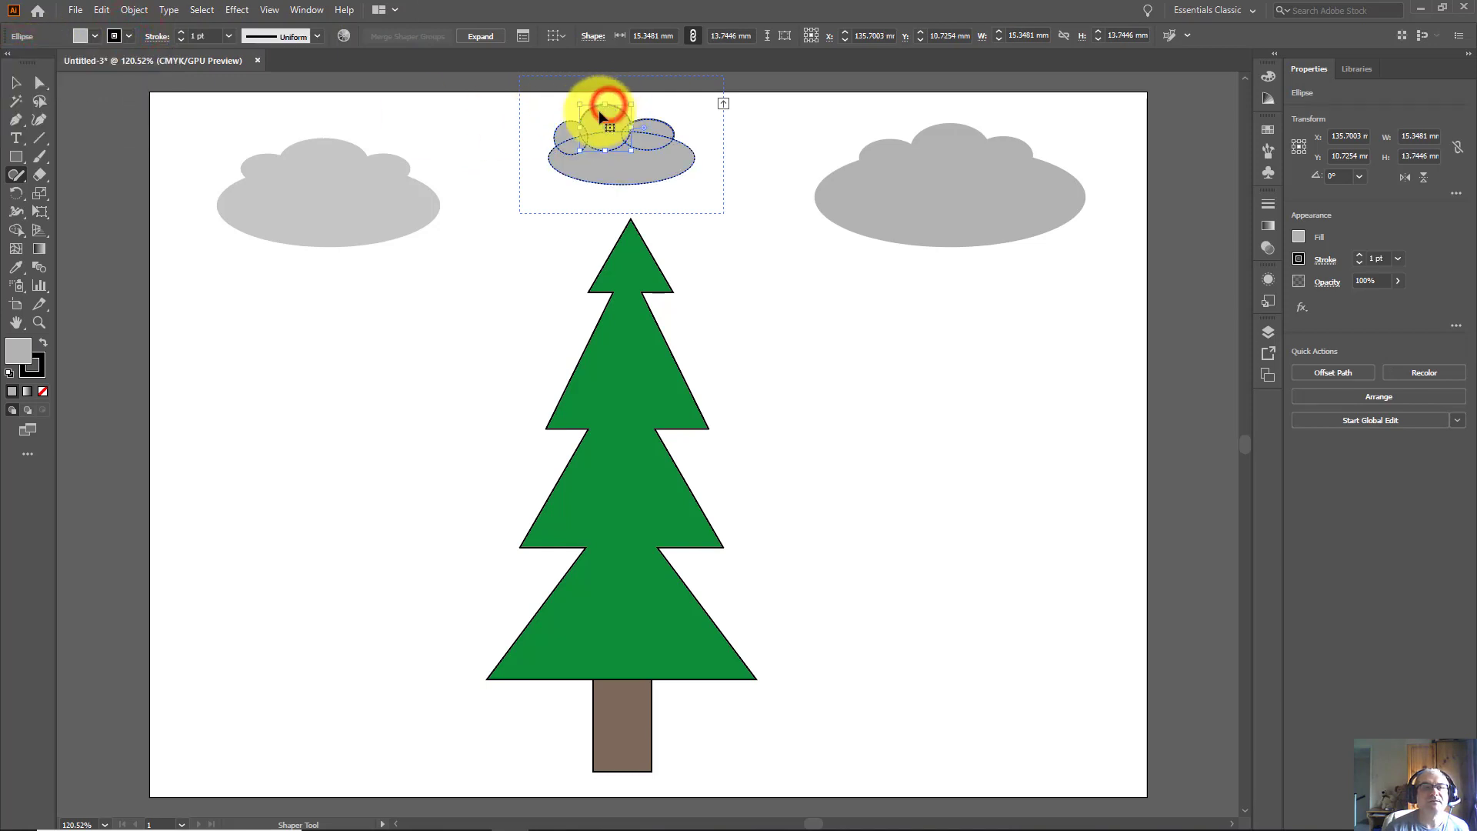
click(129, 36)
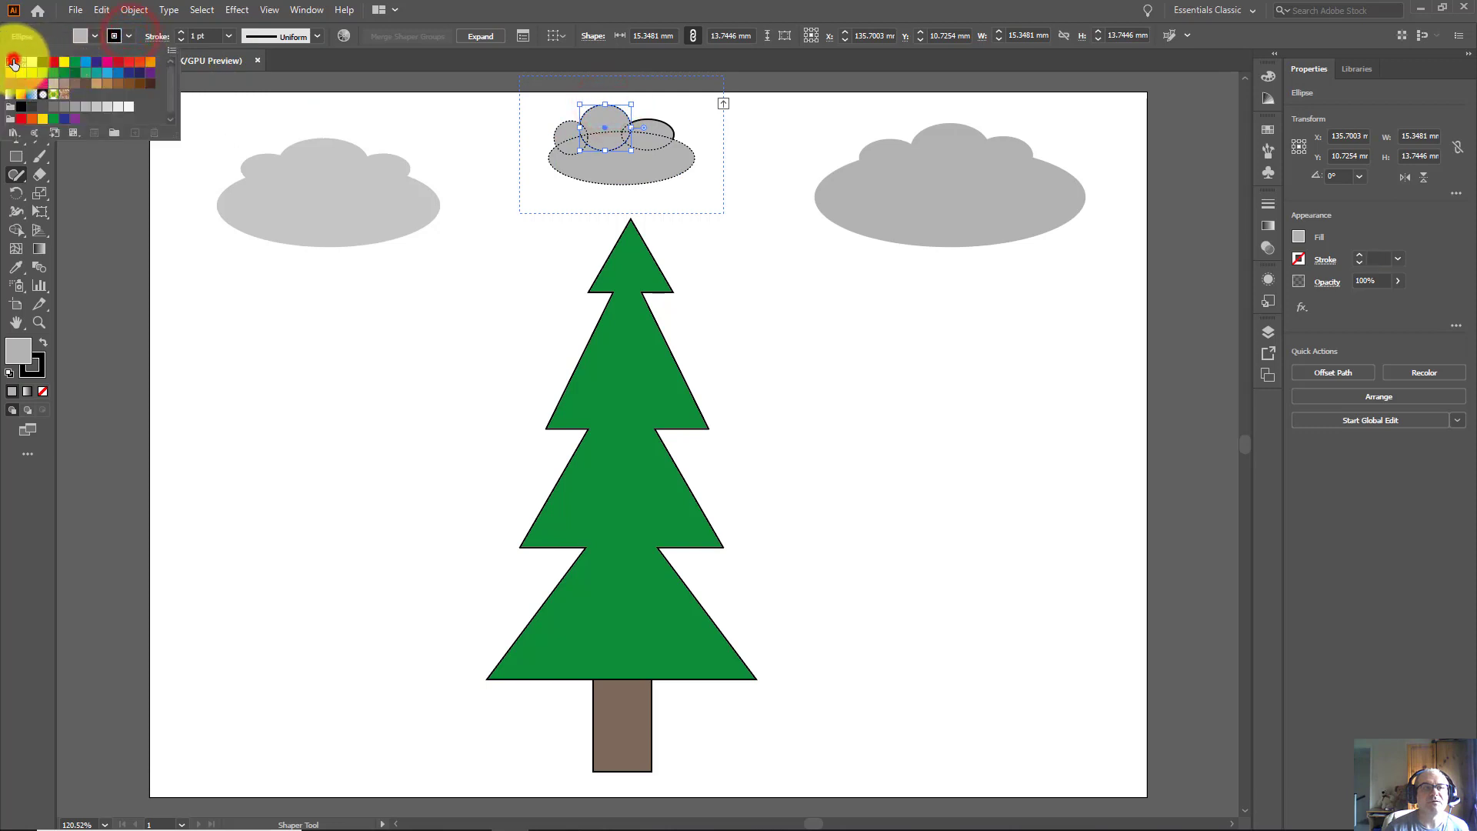
click(11, 62)
Set the stroke of the middle cloud's right bump to none and deselect the cloud.
click(654, 121)
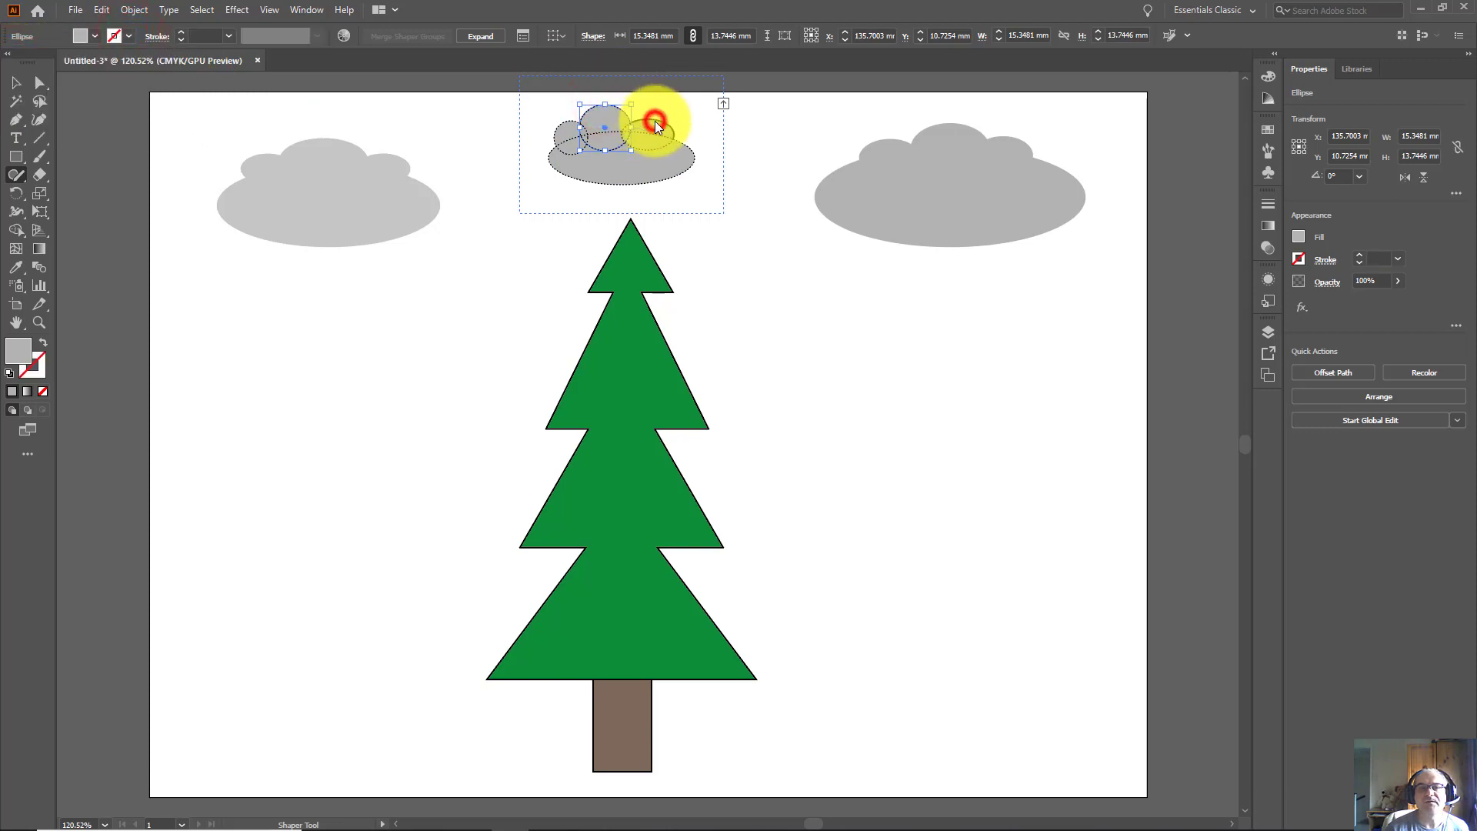
click(661, 135)
click(659, 127)
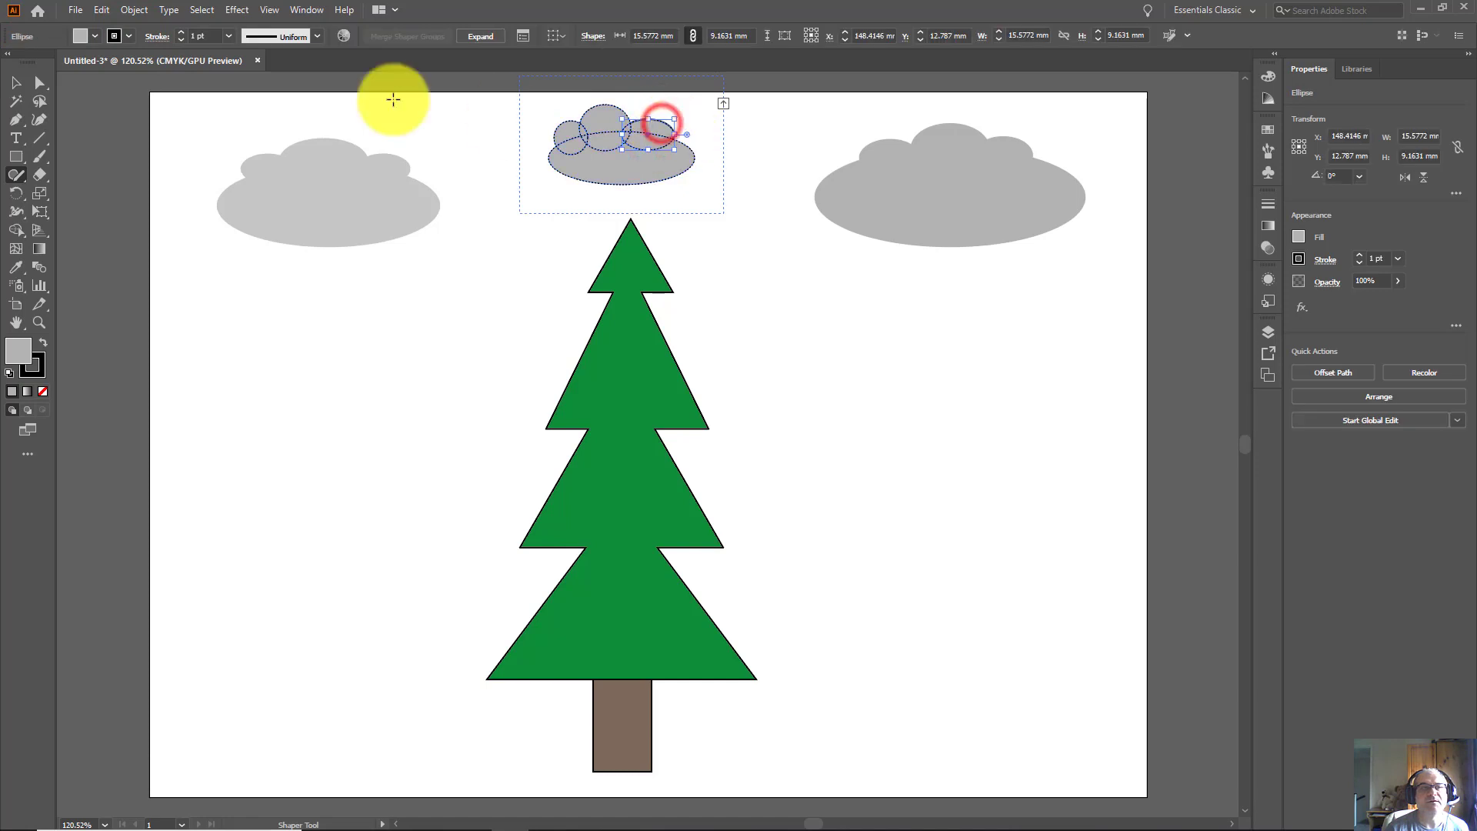
click(132, 35)
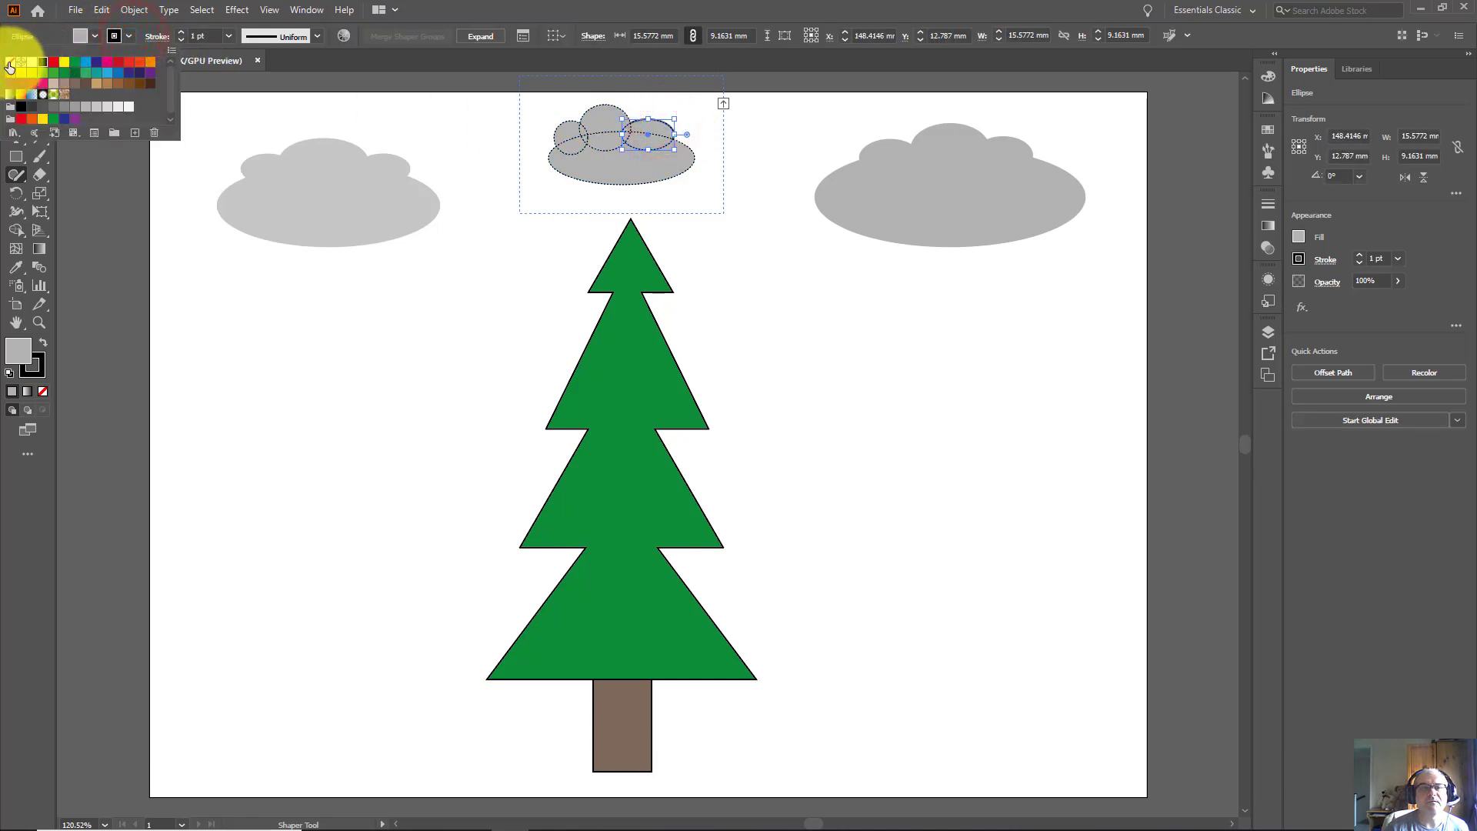
click(12, 62)
click(759, 269)
click(762, 143)
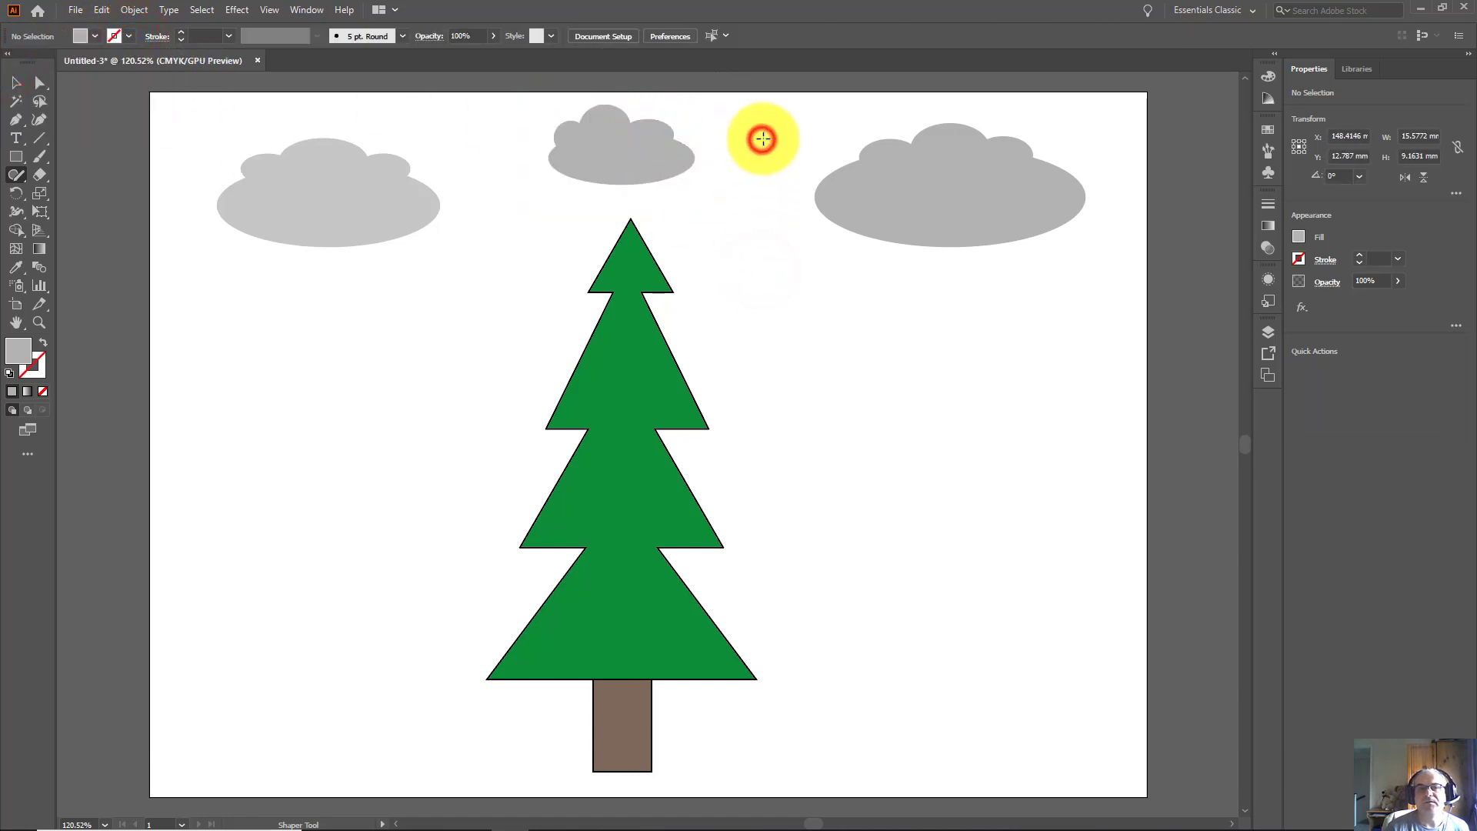
Widen the whole middle cloud to about 49 mm by stretching its left side outward.
click(596, 164)
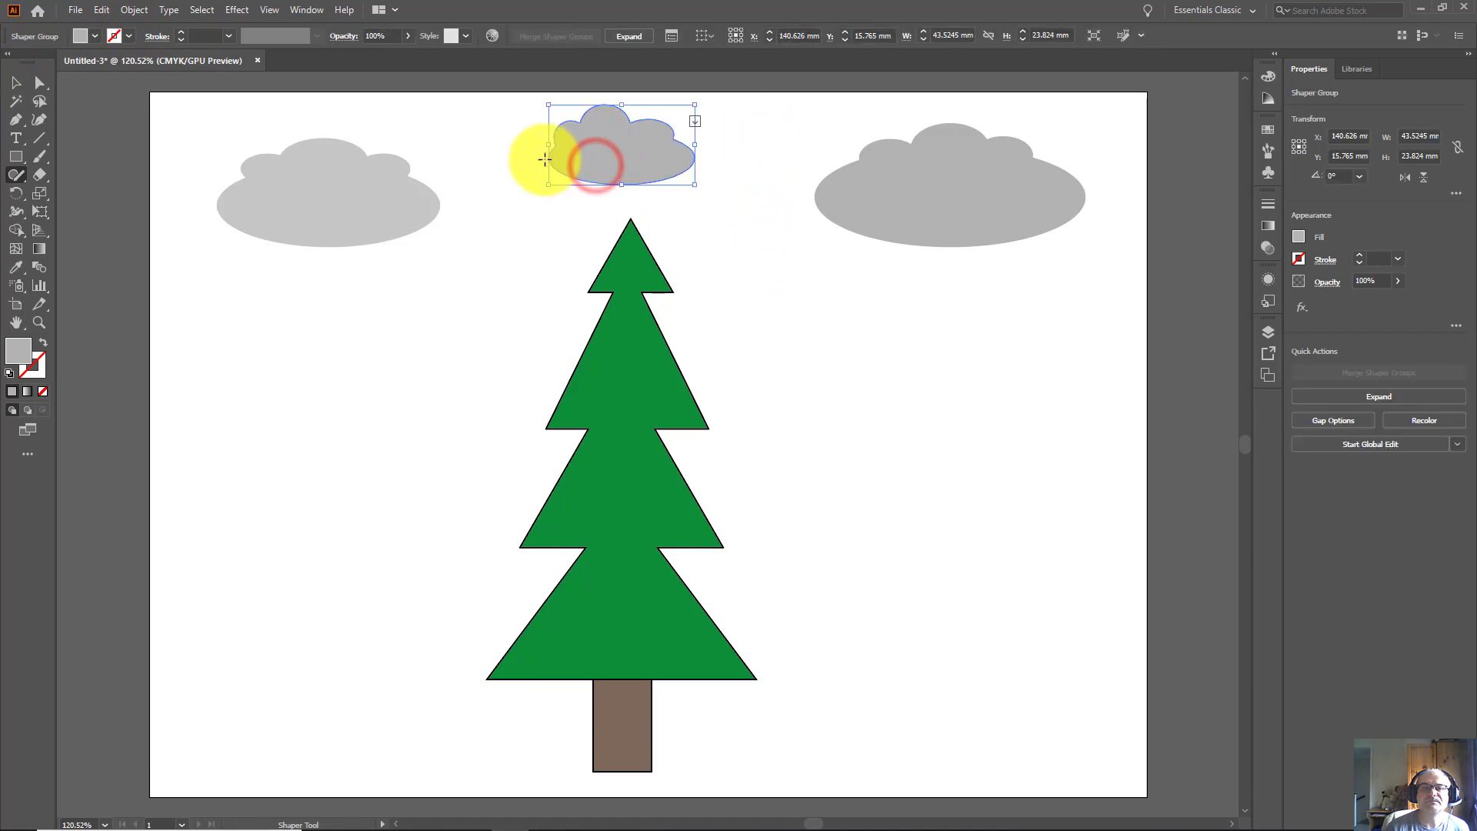
drag(546, 144, 529, 144)
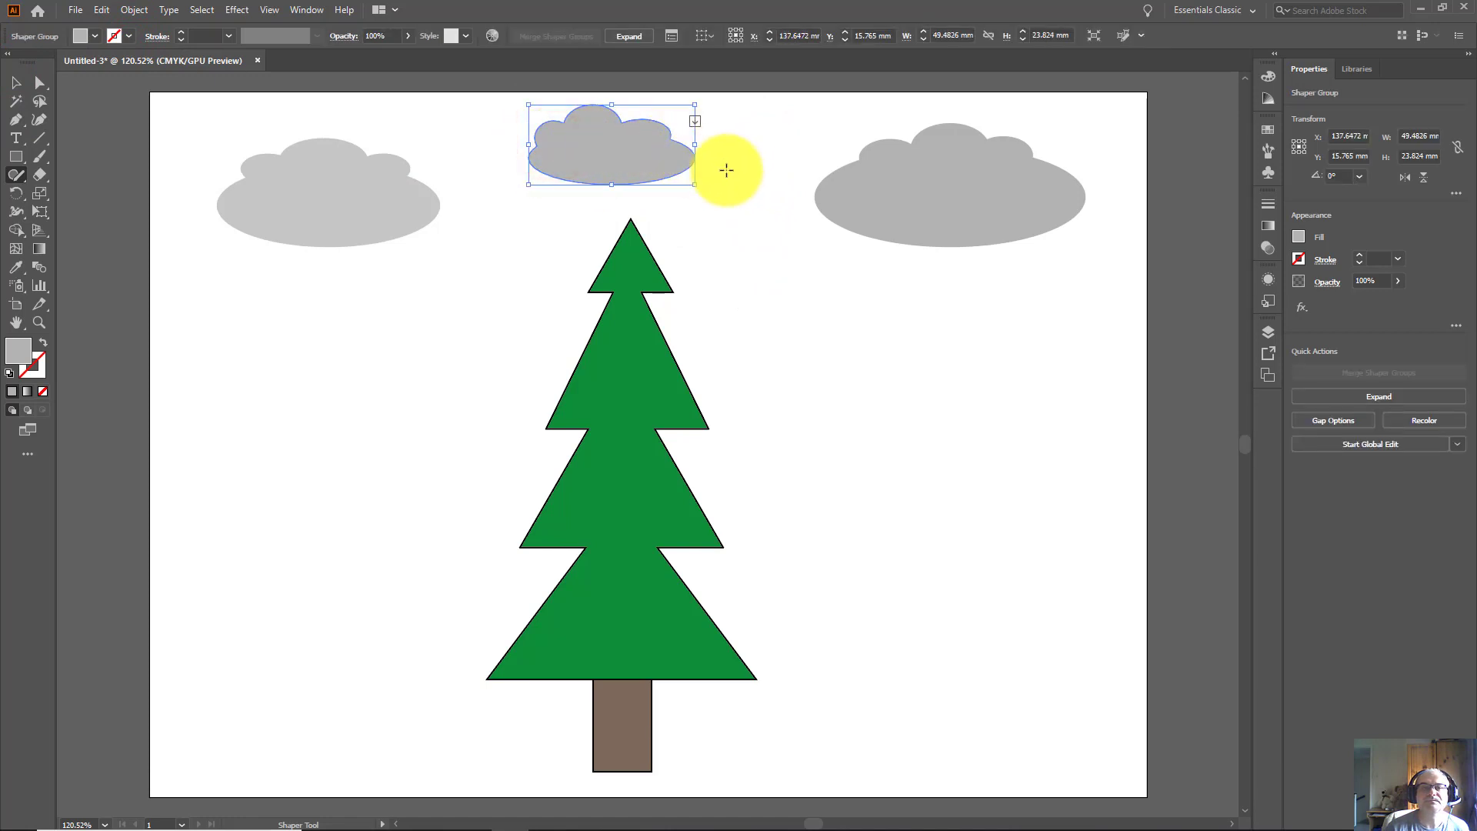
click(597, 145)
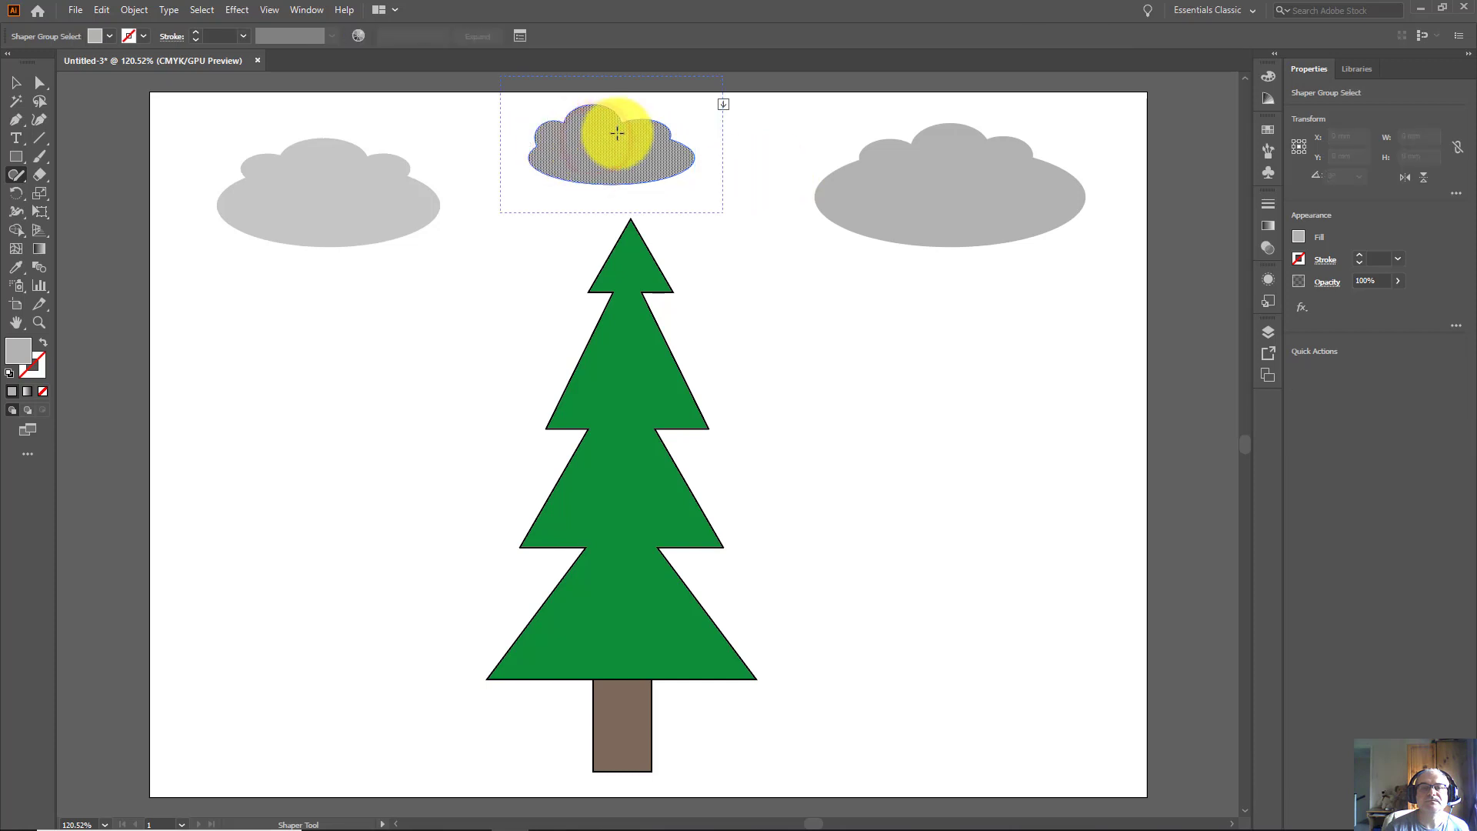
click(765, 140)
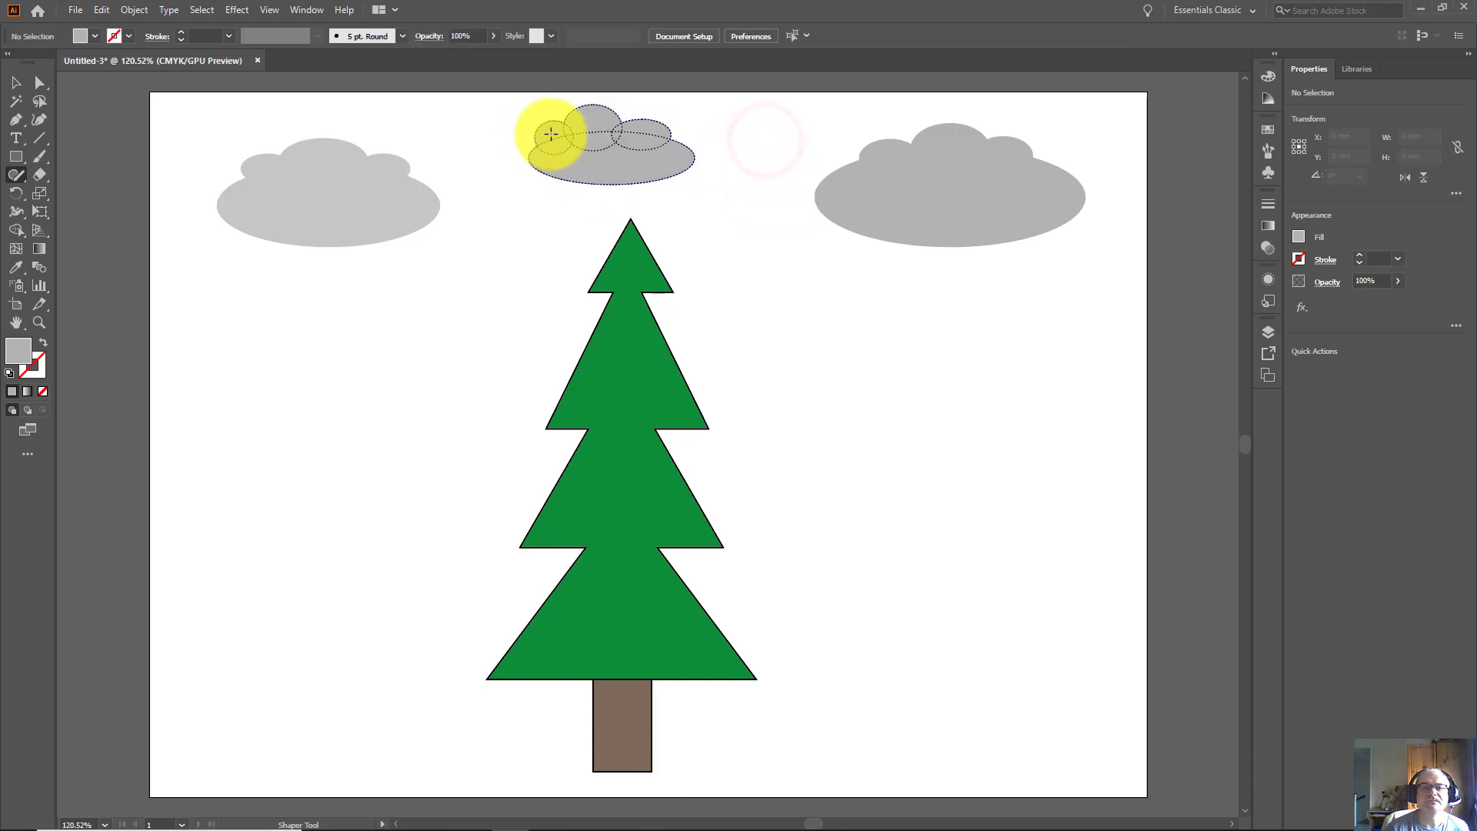
Narrow the middle cloud's right bump from its inner side and move the central bump right and slightly down.
click(640, 137)
click(643, 131)
click(615, 133)
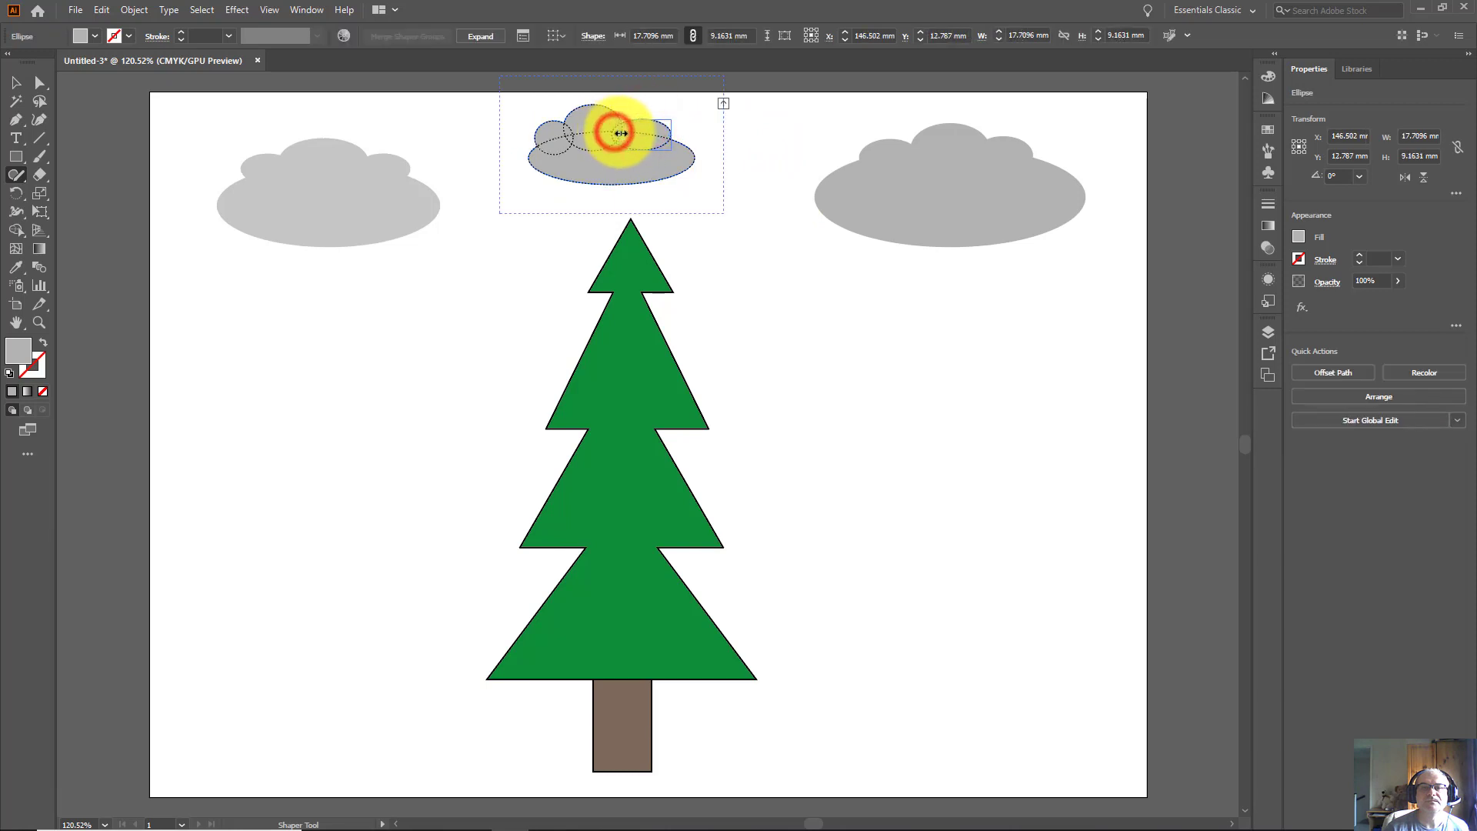
click(593, 131)
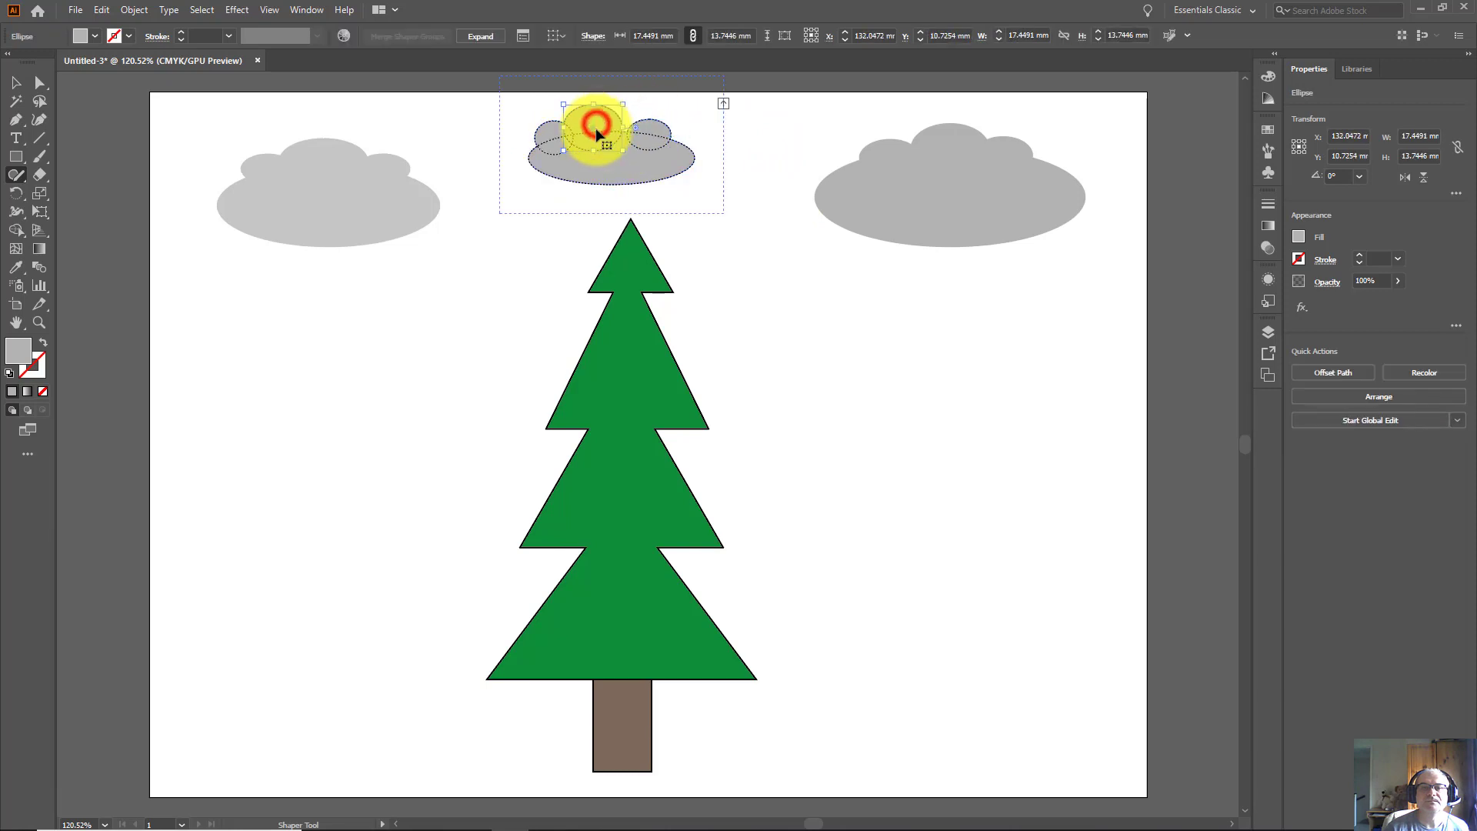
drag(592, 127, 602, 133)
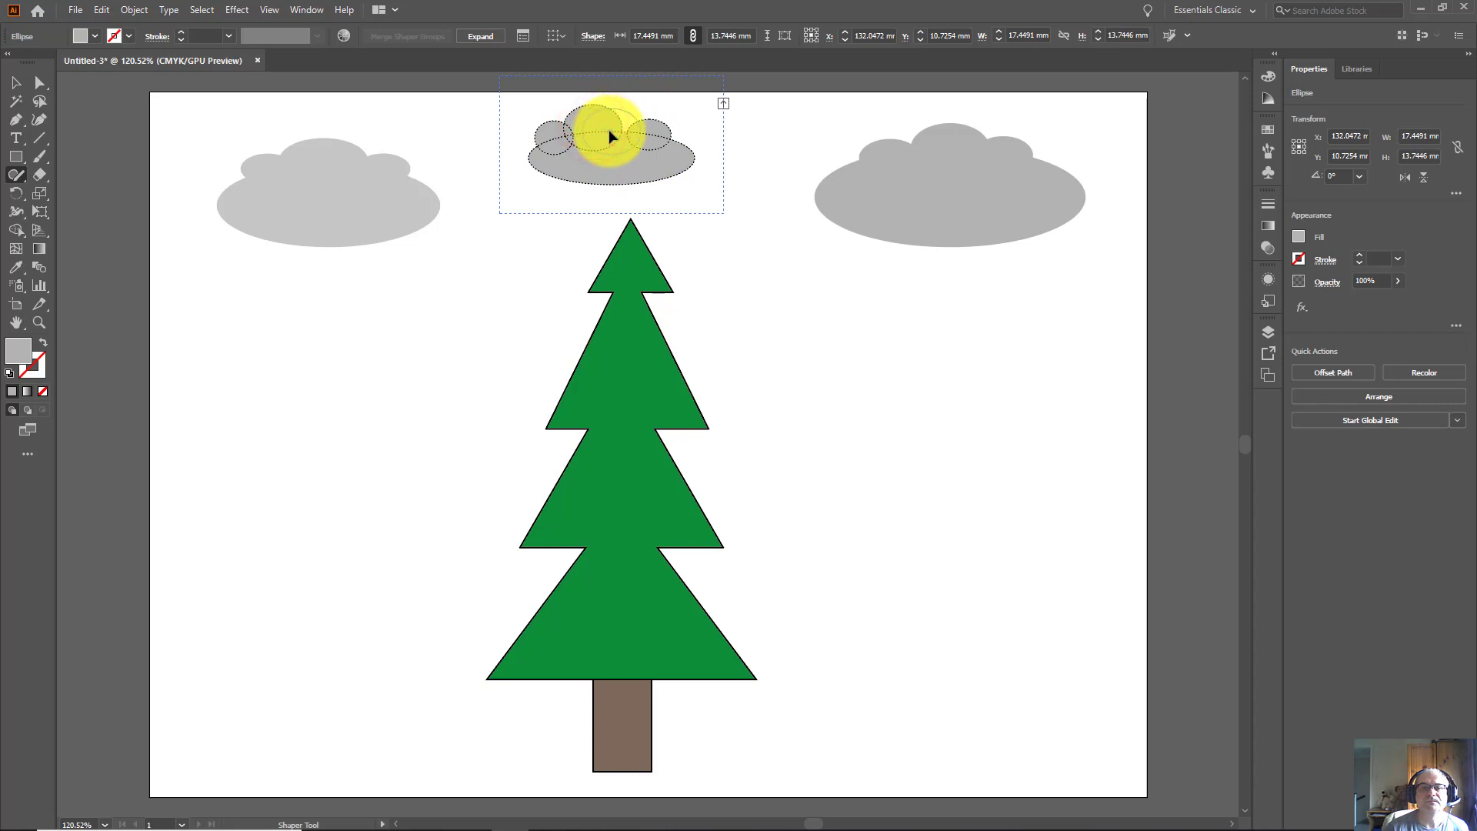
Move the middle cloud's left bump inward until it meets the central bump, leaving nothing selected.
click(549, 133)
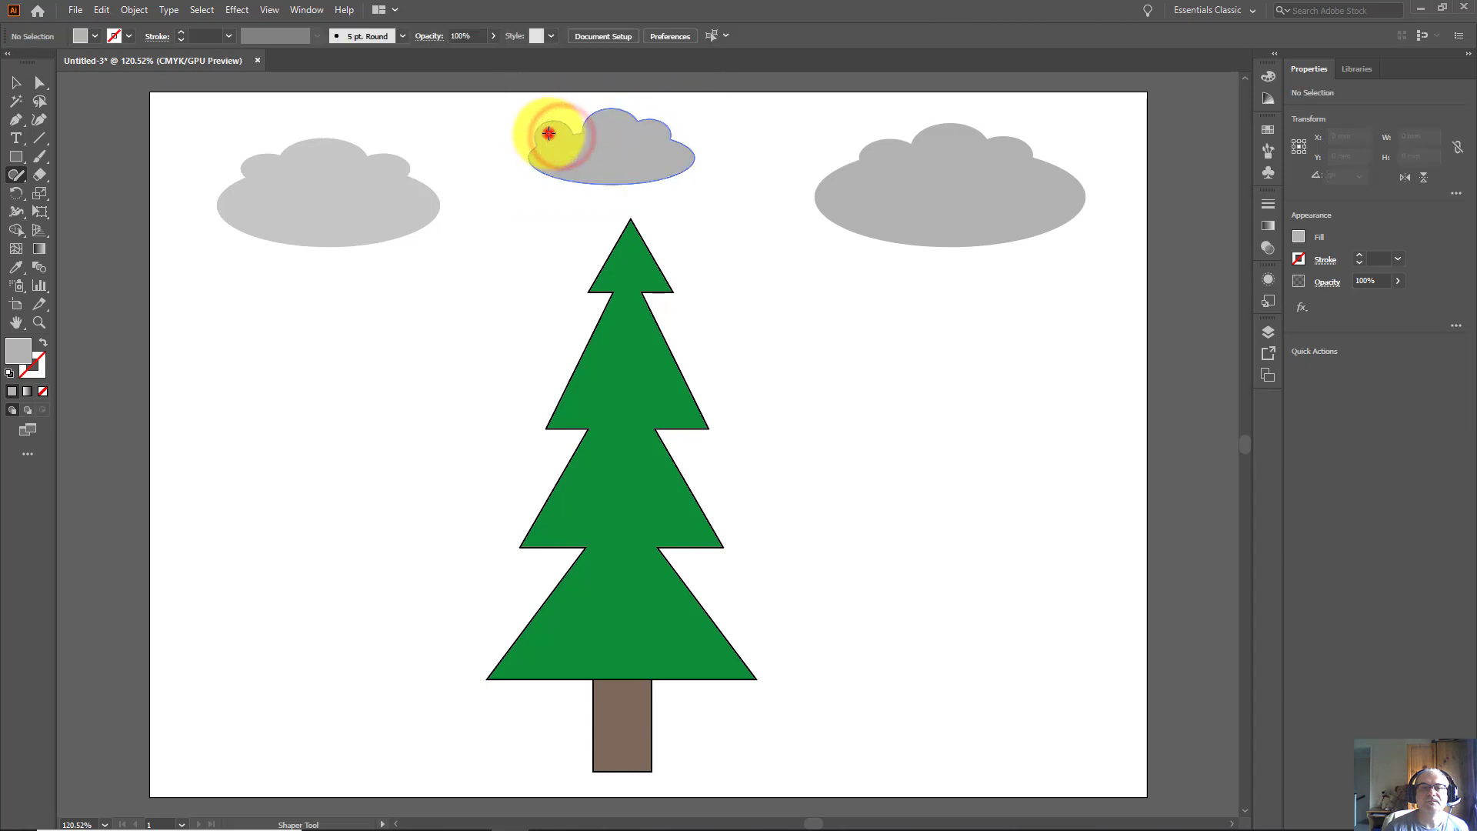
click(548, 129)
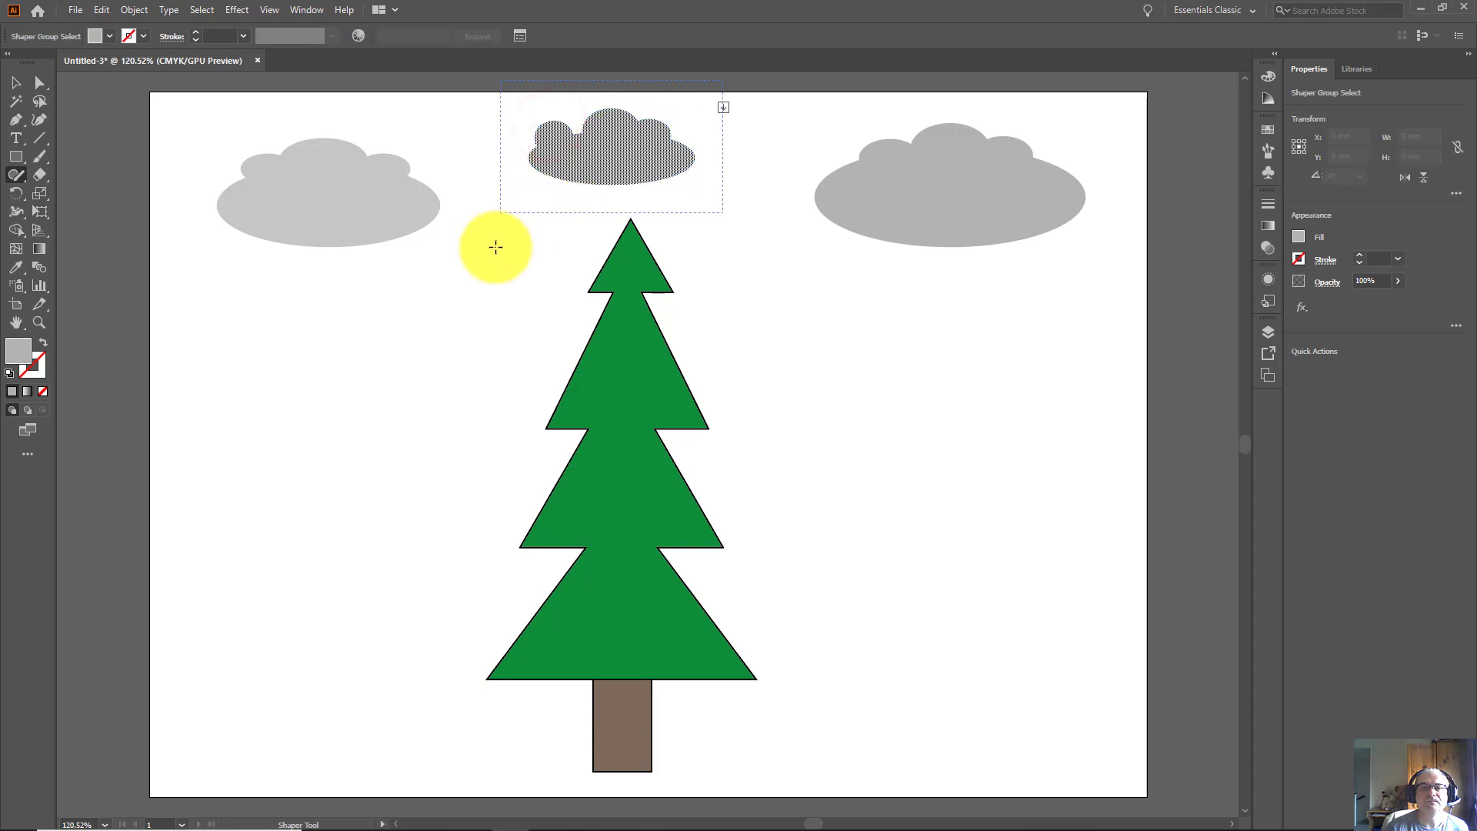
click(497, 246)
click(552, 121)
drag(553, 121, 569, 137)
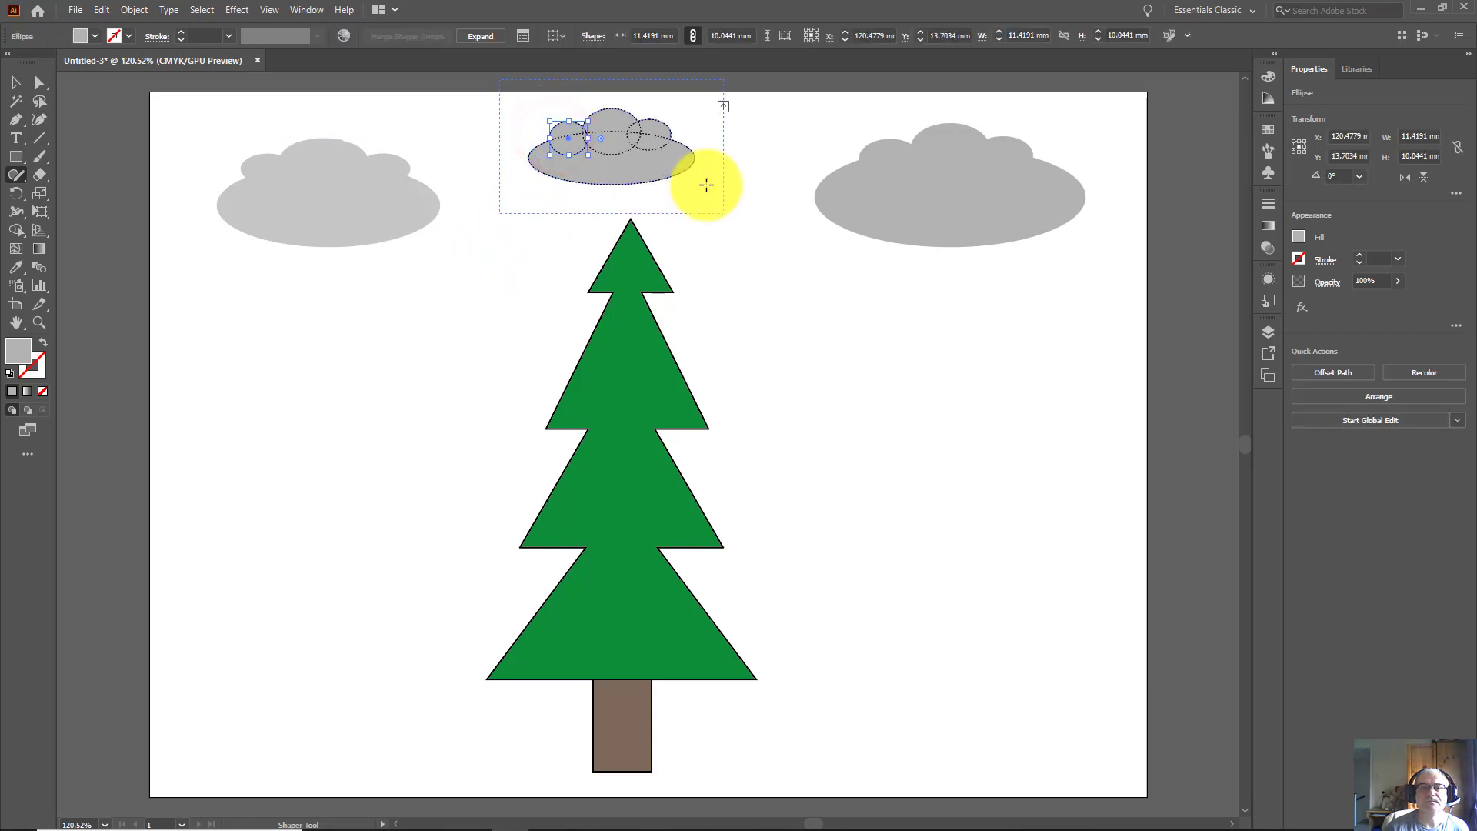
click(774, 277)
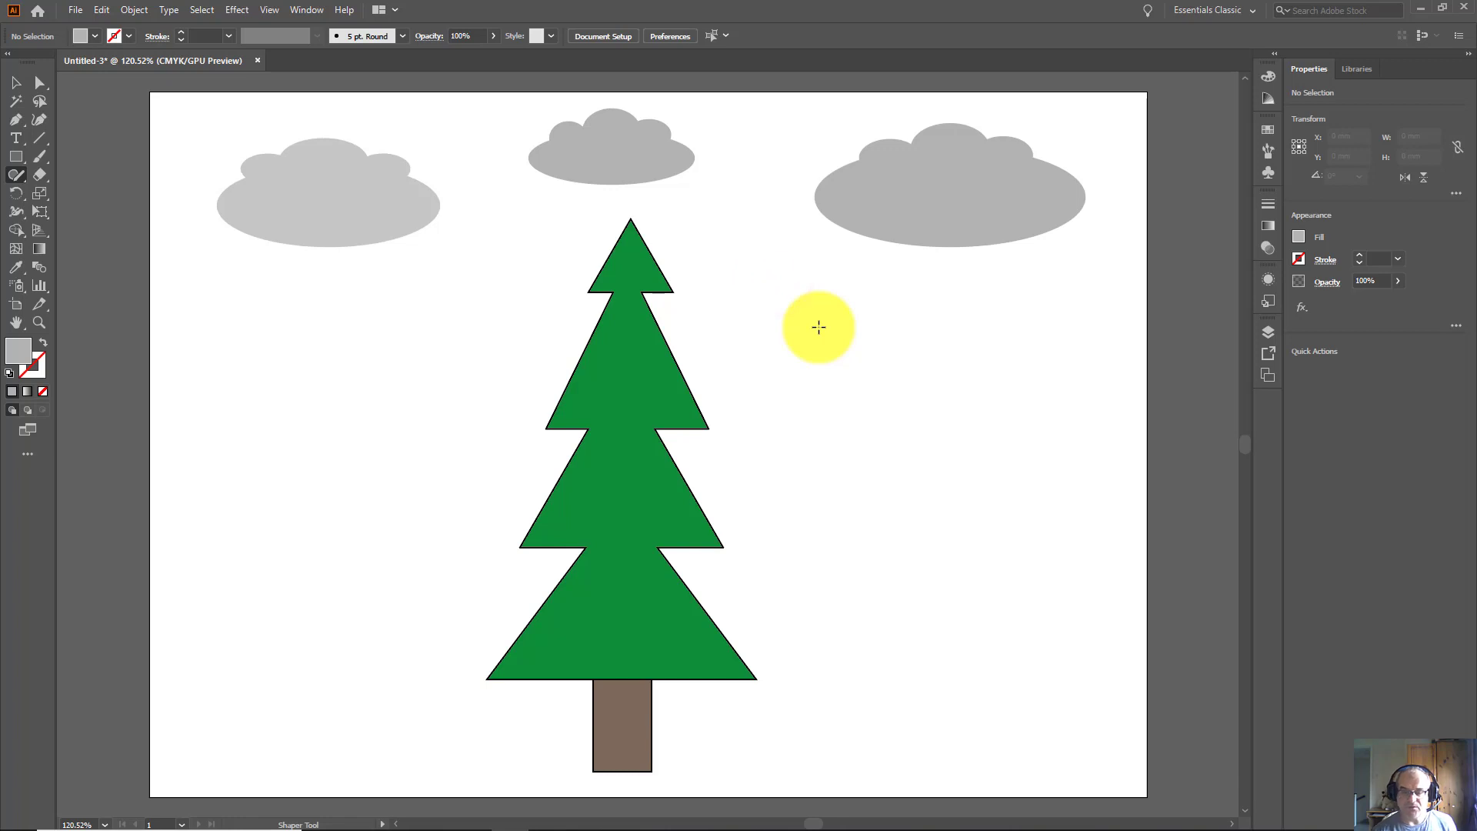